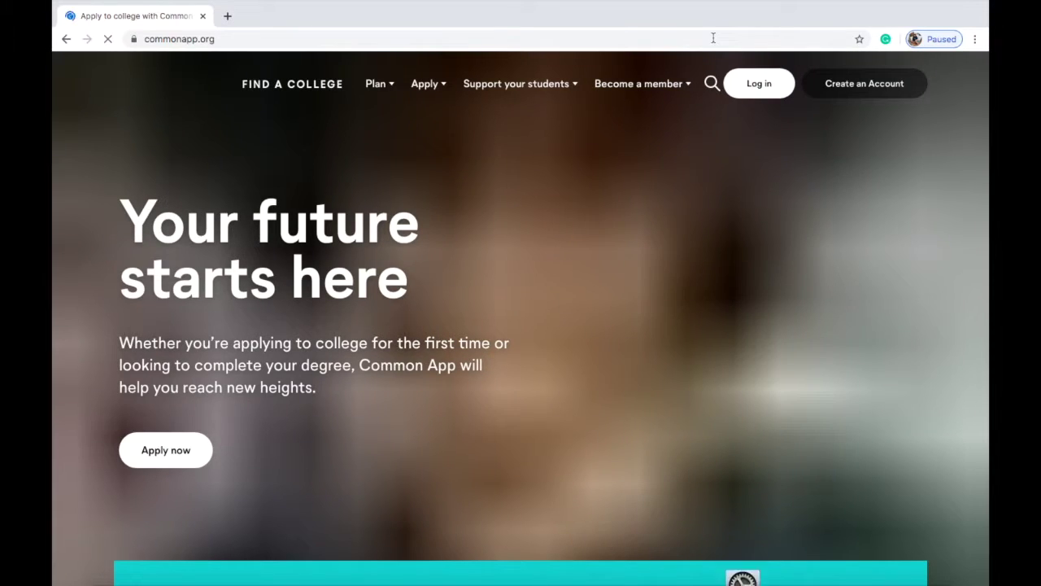
Step: Browse down the Common App home page, then start a new account with Create an Account
scroll(549, 224, "down", 5)
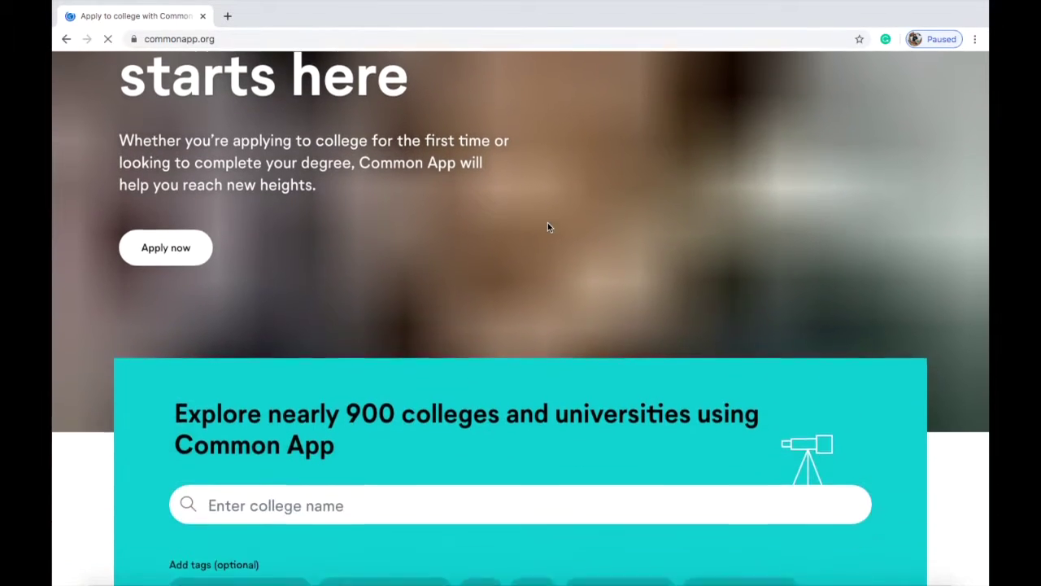
scroll(547, 227, "down", 2)
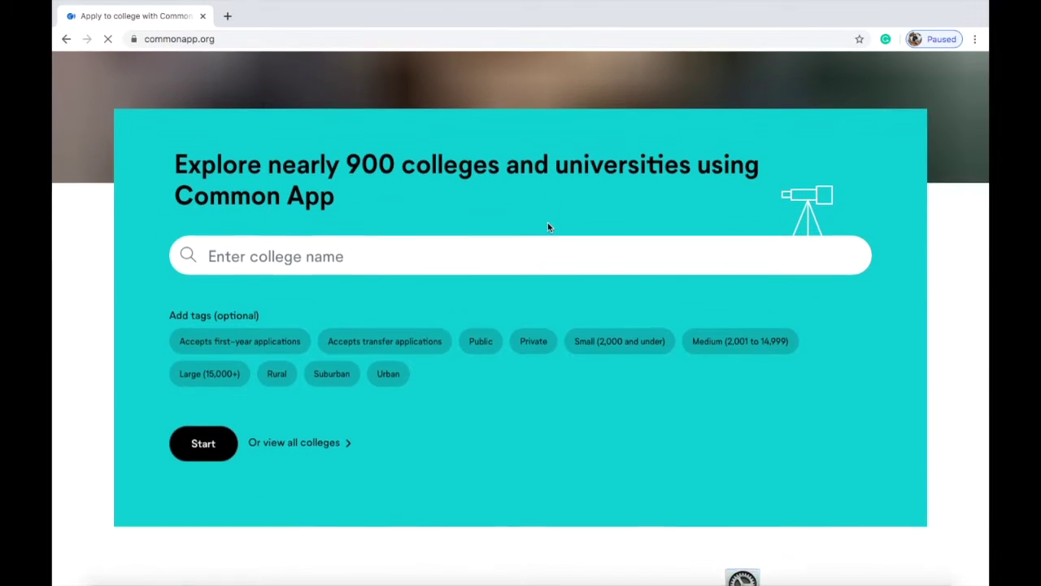
scroll(548, 225, "down", 1)
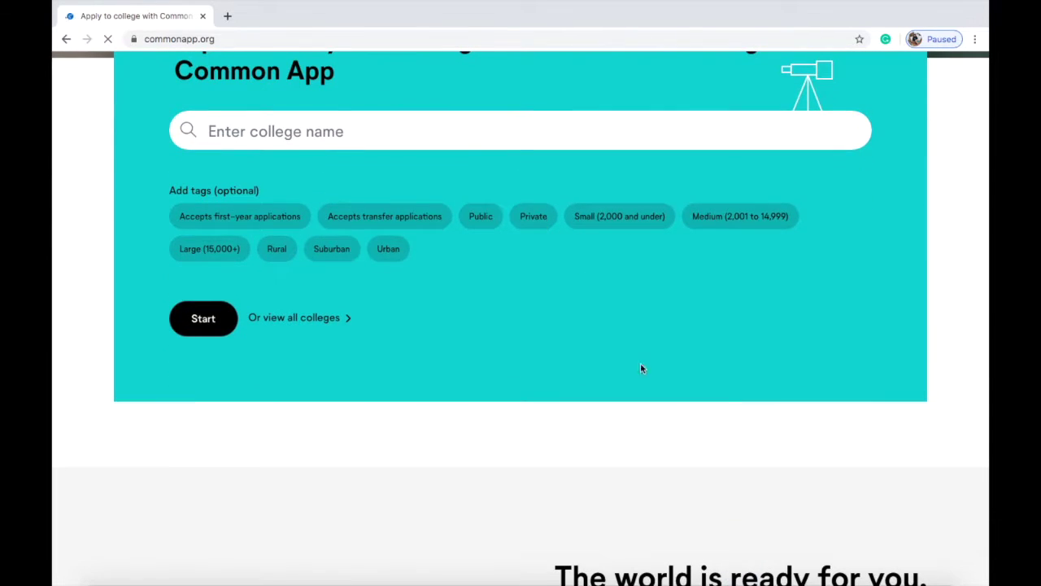
scroll(651, 377, "down", 4)
scroll(652, 378, "down", 2)
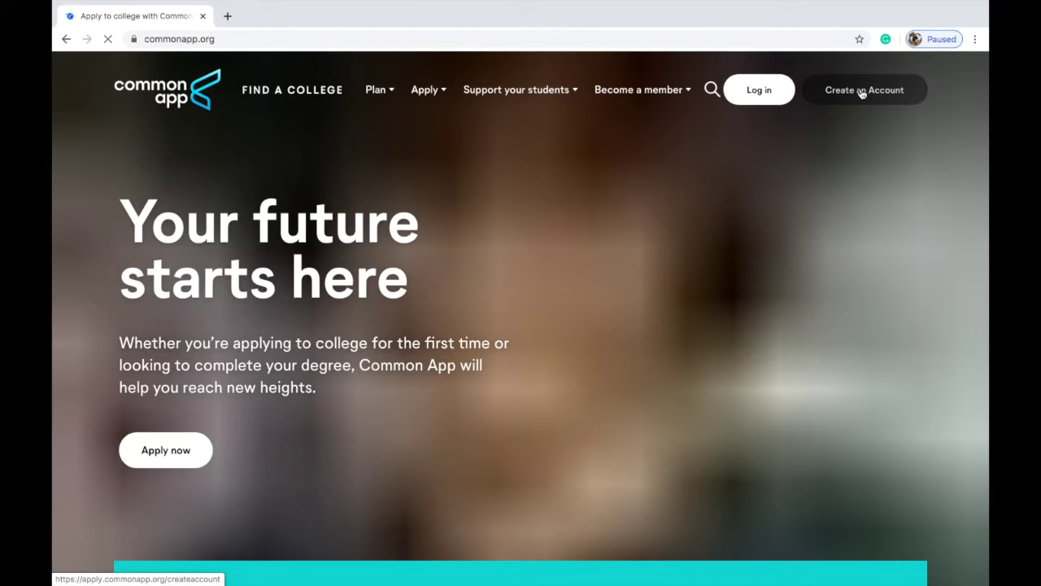
left_click(862, 92)
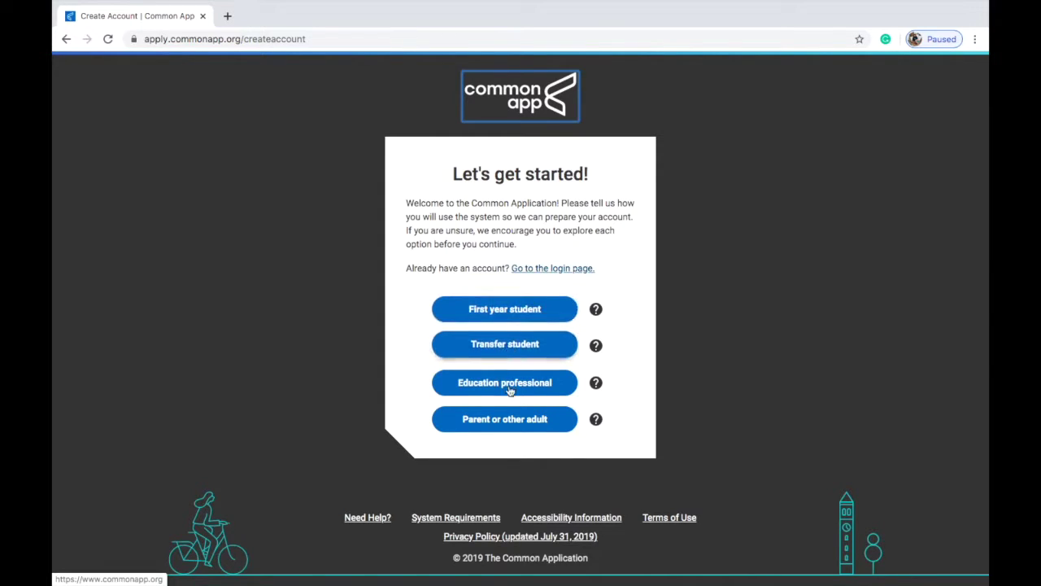
Step: Choose the First year student account type and enter the applicant's e-mail address
left_click(481, 308)
left_click(482, 230)
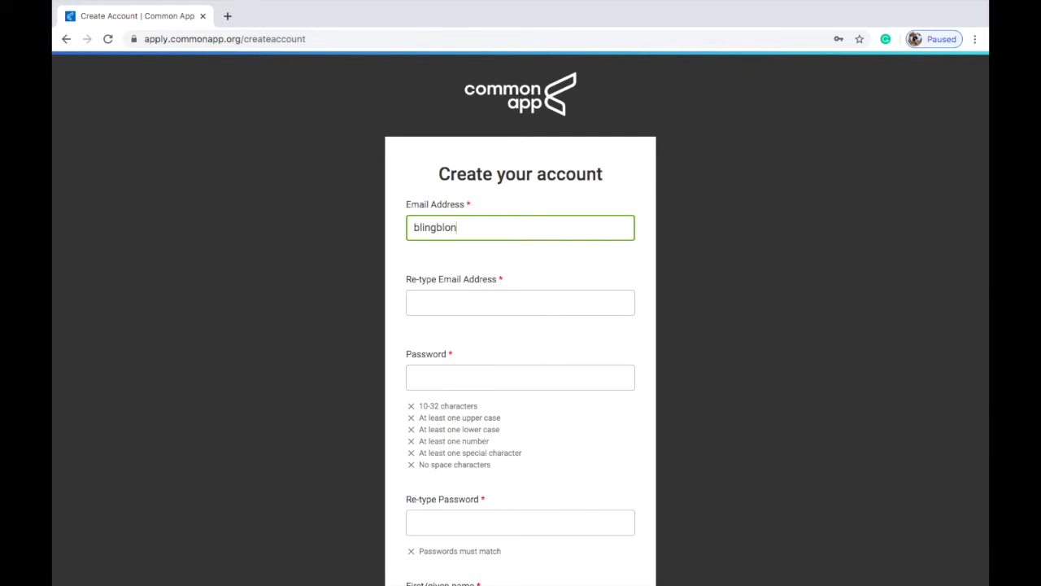
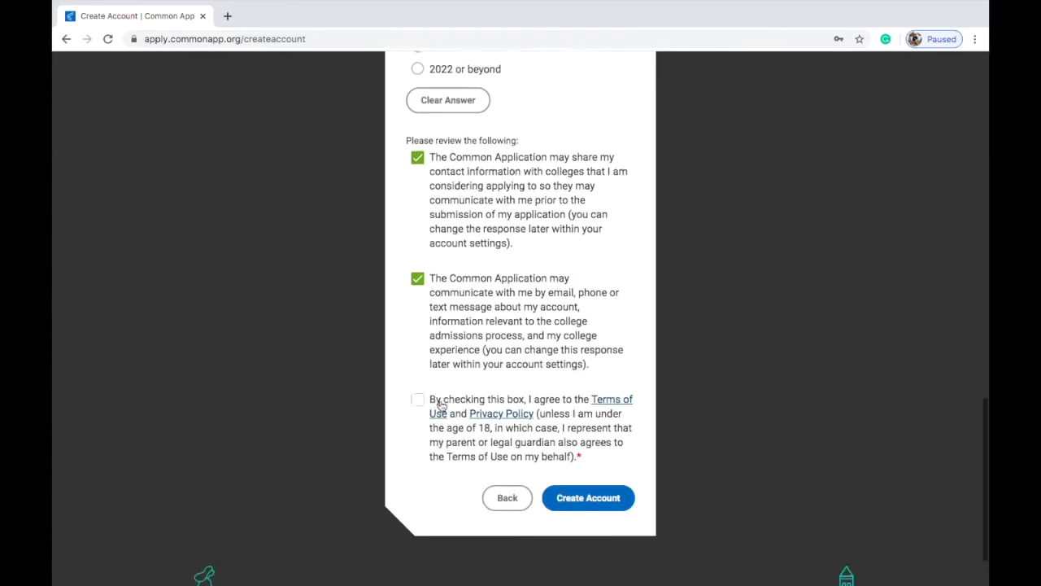
Step: Agree to the Terms of Use and Privacy Policy, then start adding the home address
scroll(437, 402, "down", 1)
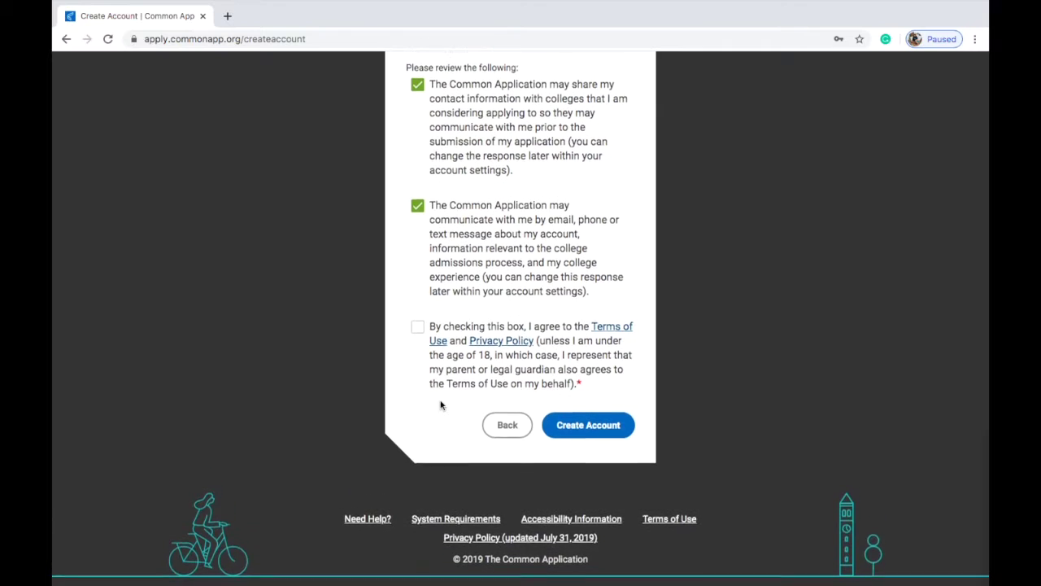
left_click(418, 343)
scroll(417, 343, "up", 6)
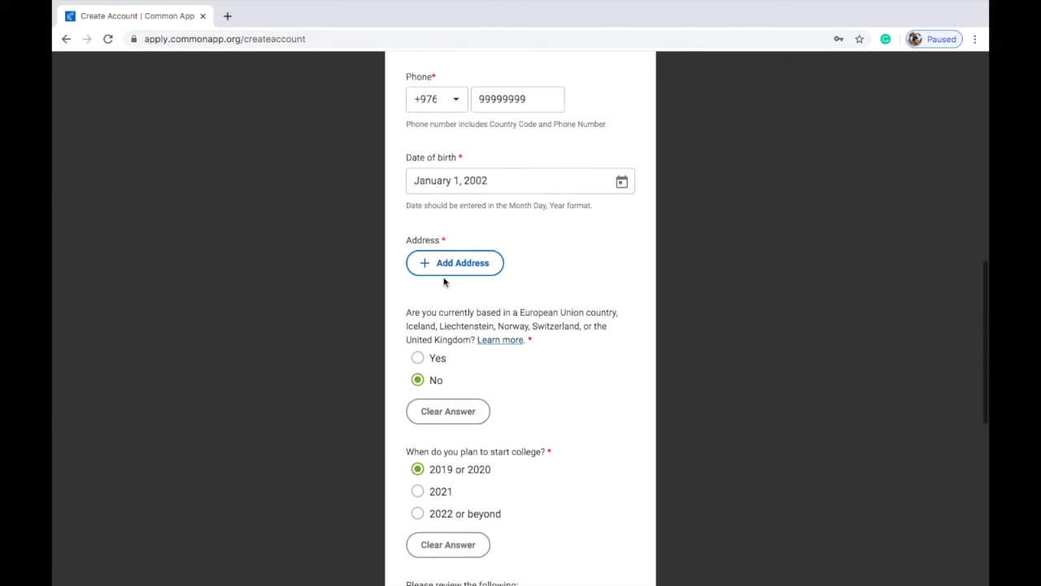
left_click(450, 264)
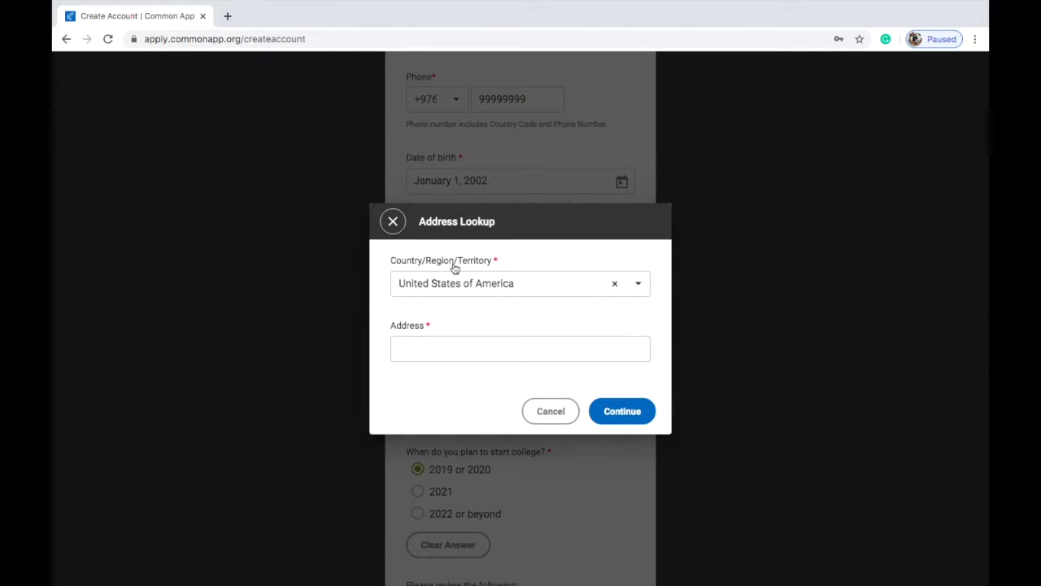
Step: In Address Lookup, change the country to Mongolia and move on to the address entry
left_click(430, 344)
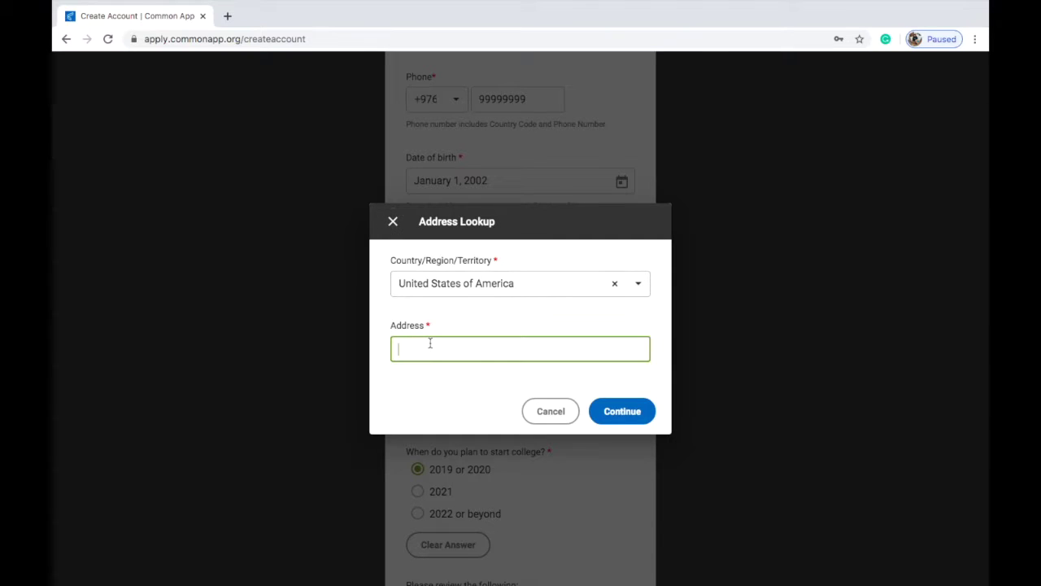
left_click(588, 284)
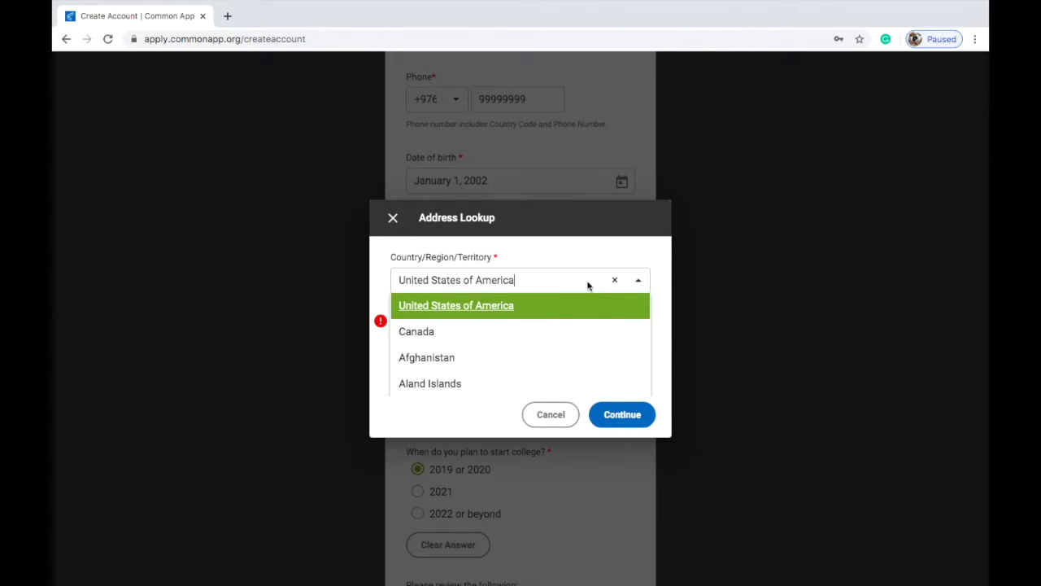
type("mob\\")
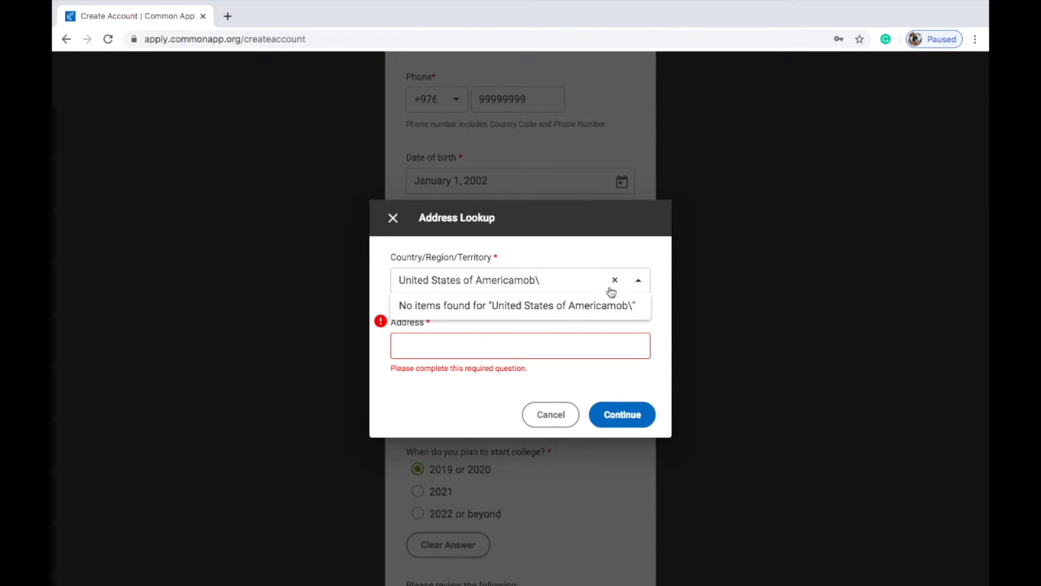
left_click(614, 280)
type("mongol")
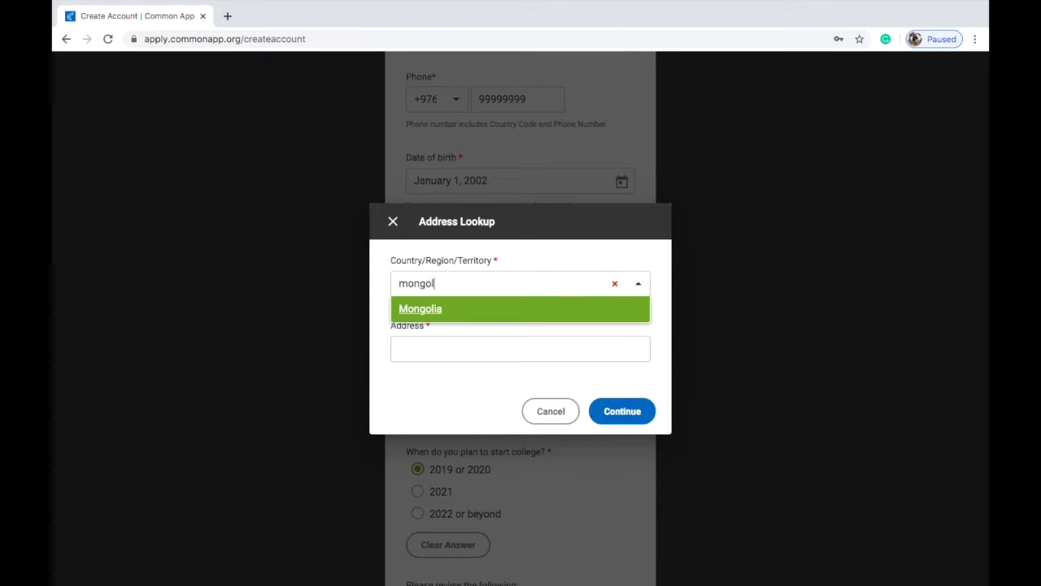
key("Return")
left_click(538, 344)
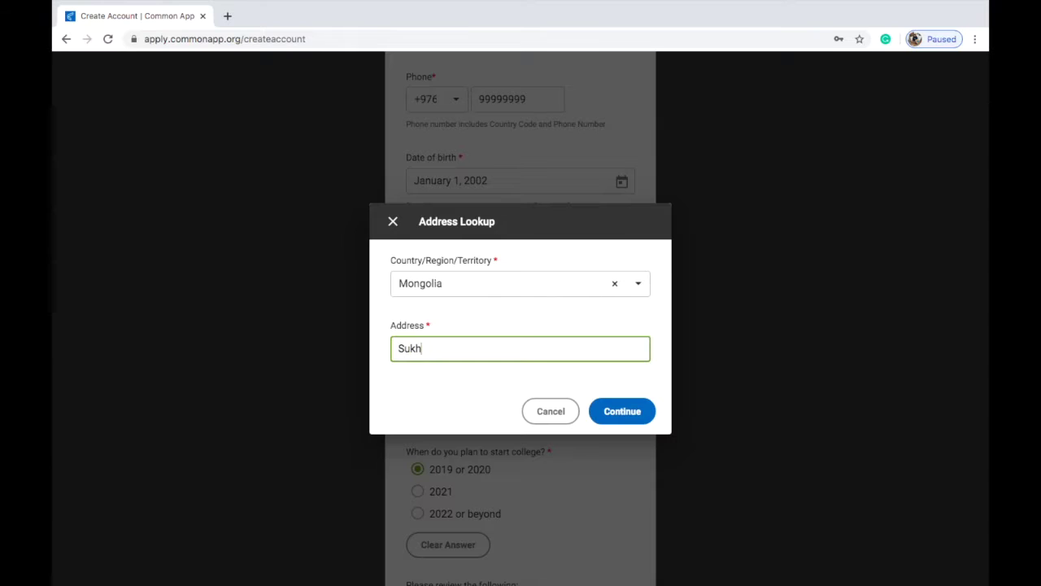
Step: Look up the address, pick the matching suggestion, and let the browser save the password
left_click(625, 413)
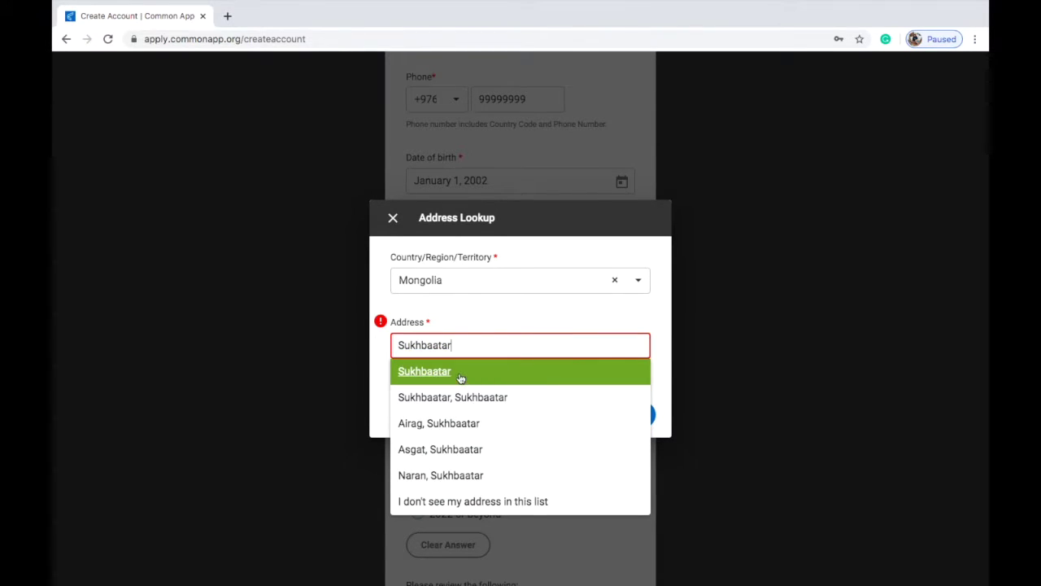
left_click(459, 374)
left_click(616, 409)
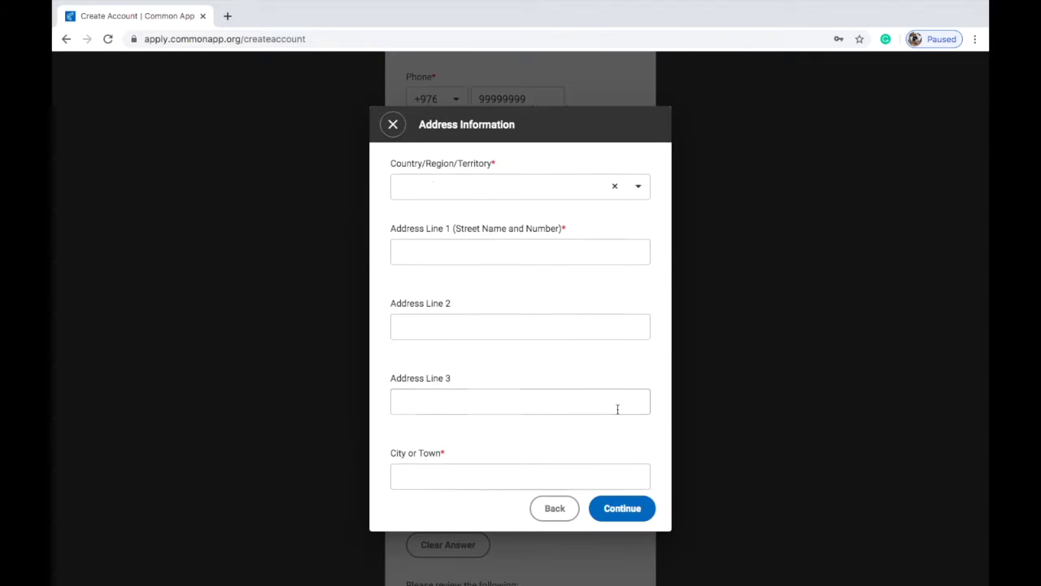
left_click(843, 149)
Step: Autofill the saved address details, set the country to Mongolia, and confirm the address
left_click(529, 190)
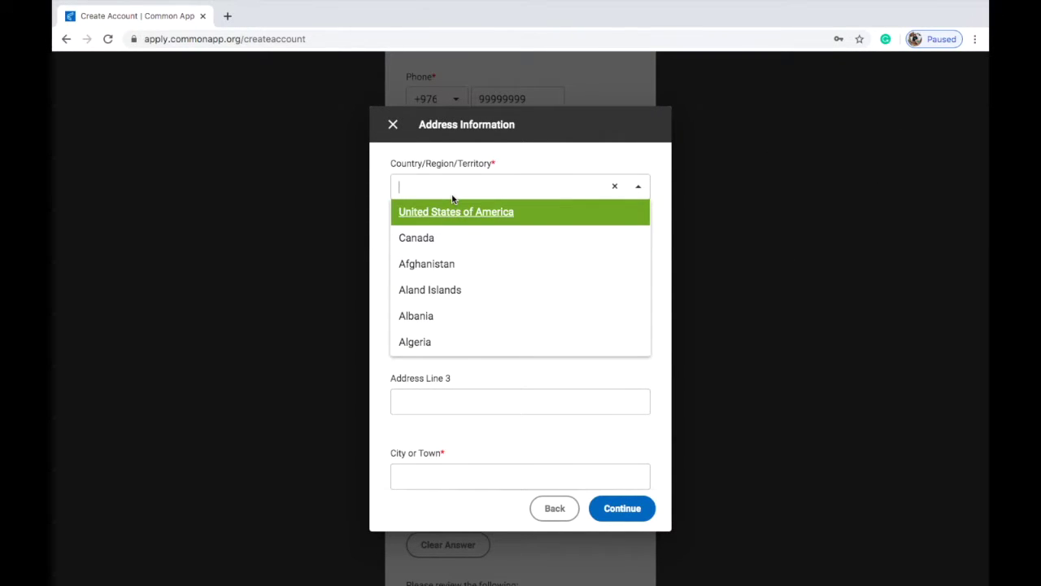
type("mo")
left_click(428, 213)
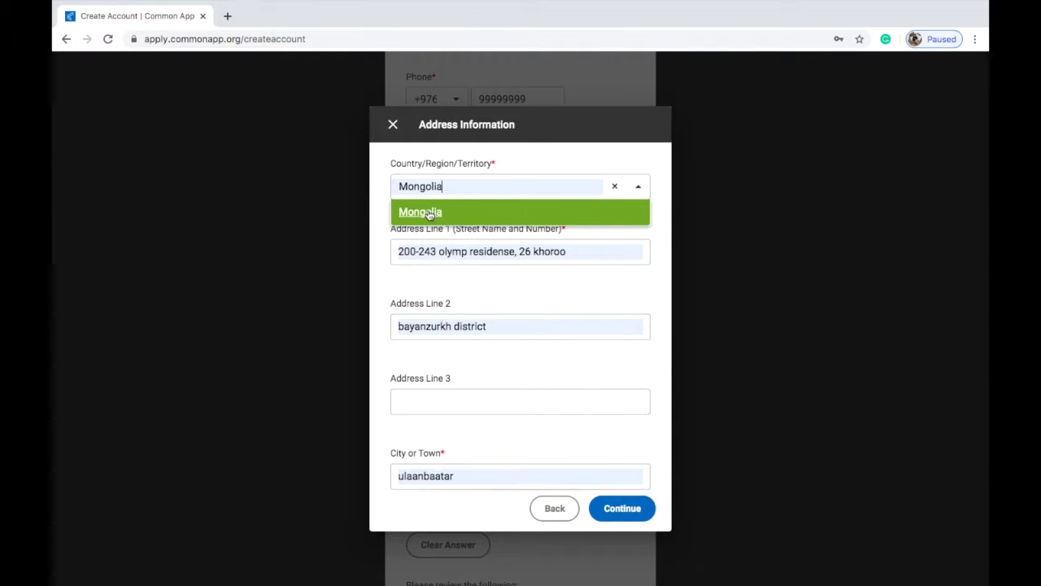
scroll(455, 301, "down", 3)
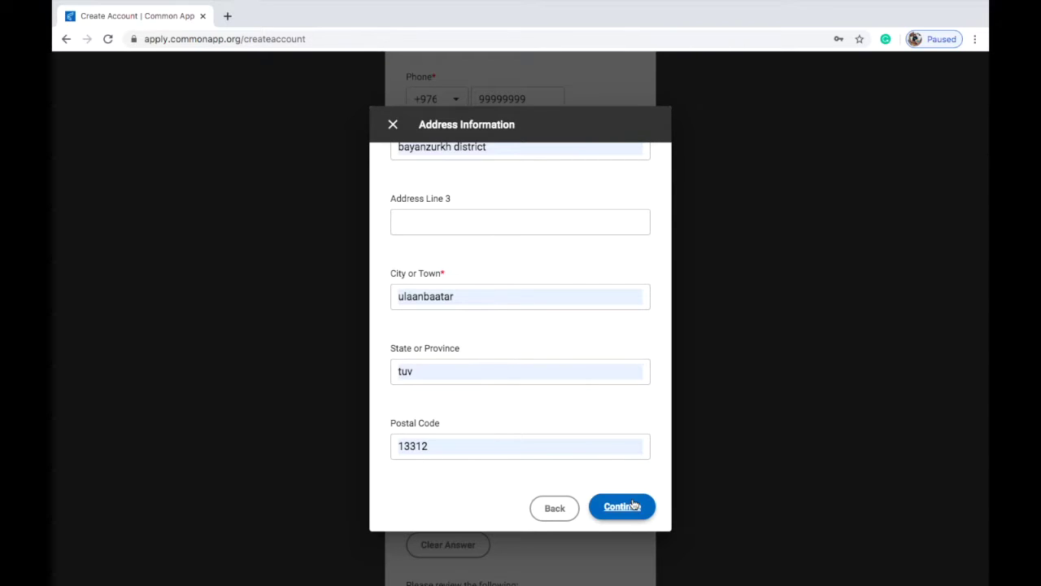
scroll(599, 351, "up", 3)
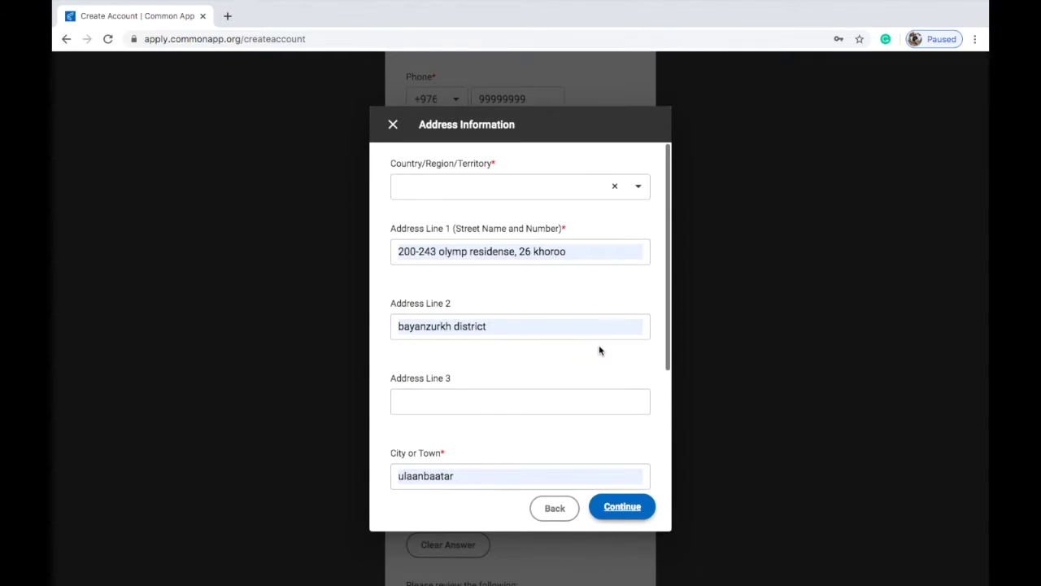
left_click(536, 195)
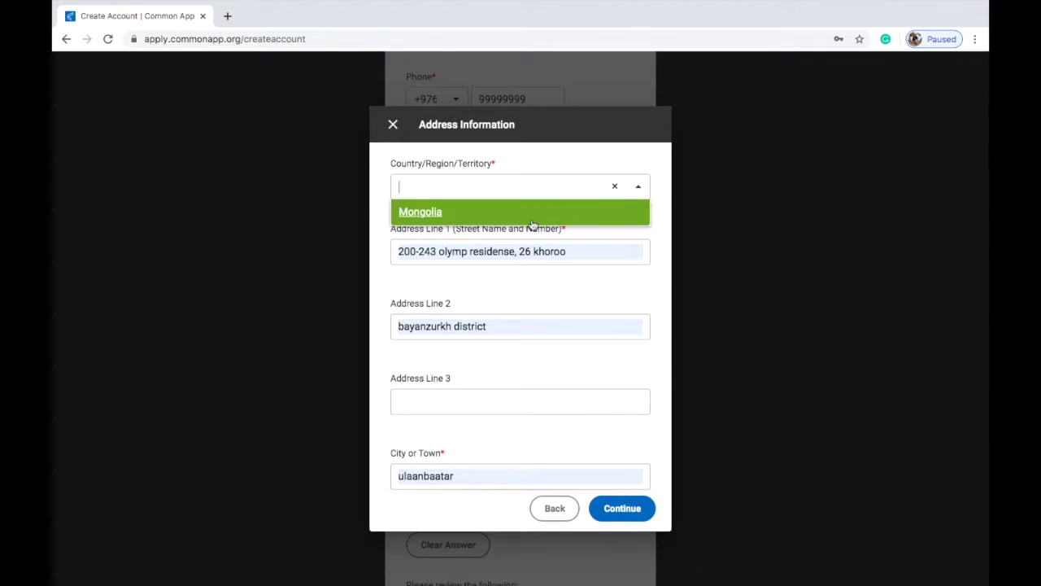
left_click(532, 219)
left_click(623, 507)
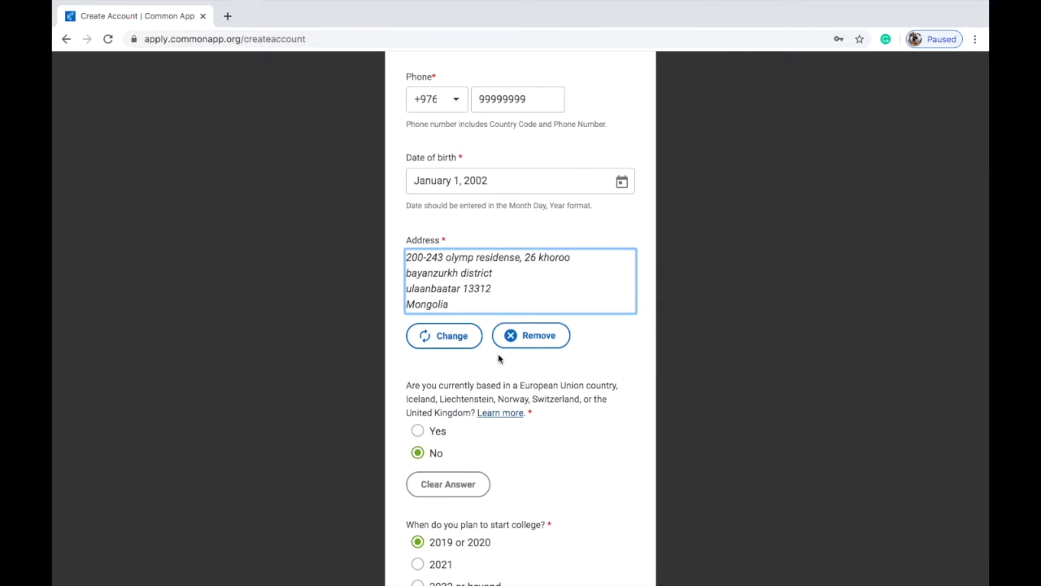
Step: Tick the Terms of Use agreement and submit the form to create the account
scroll(499, 350, "down", 10)
left_click(582, 423)
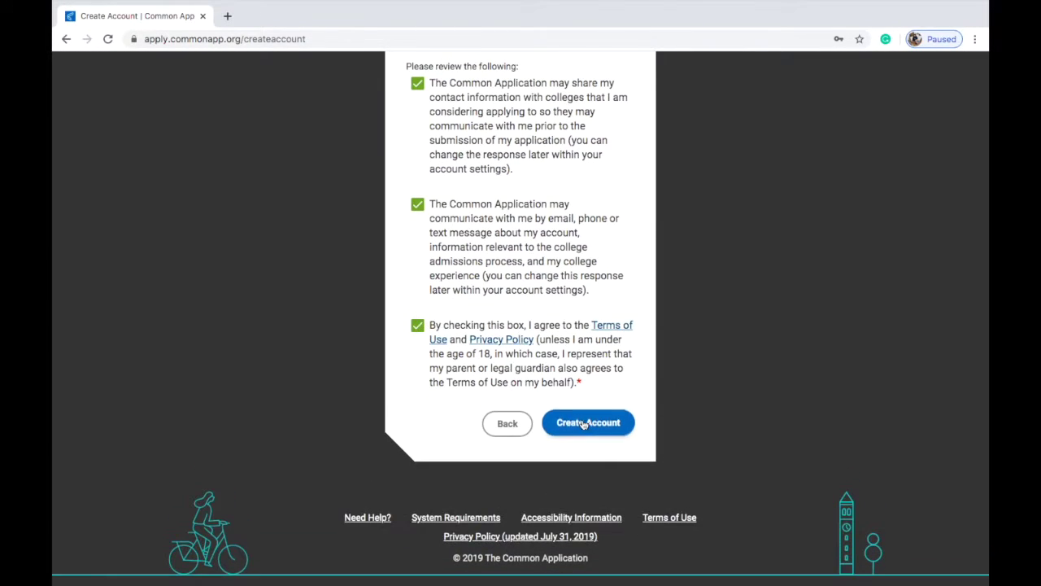
left_click(582, 424)
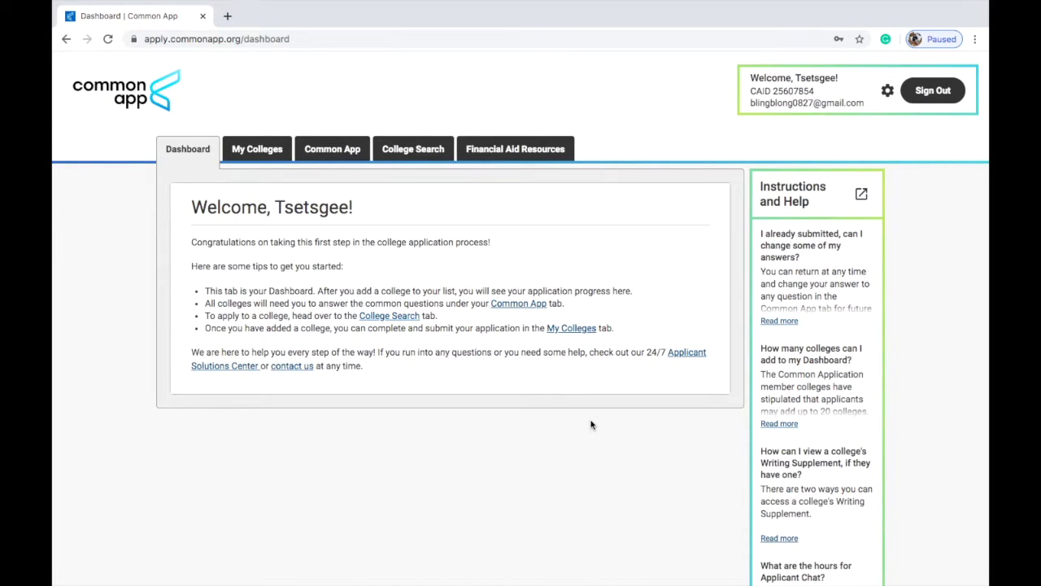
Step: Look over the My Colleges and Common App sections, then go to College Search
left_click(249, 152)
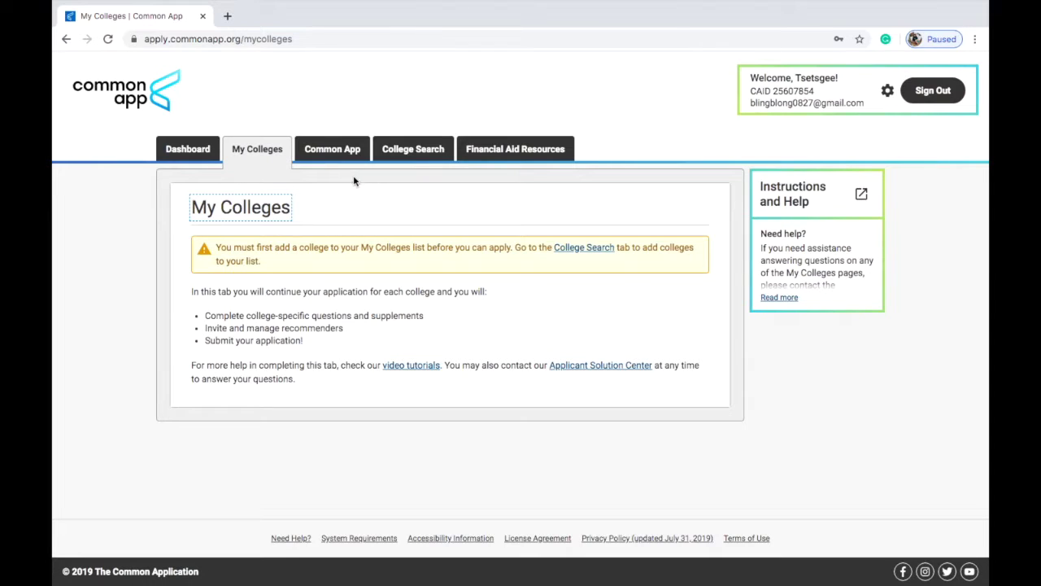
left_click(343, 147)
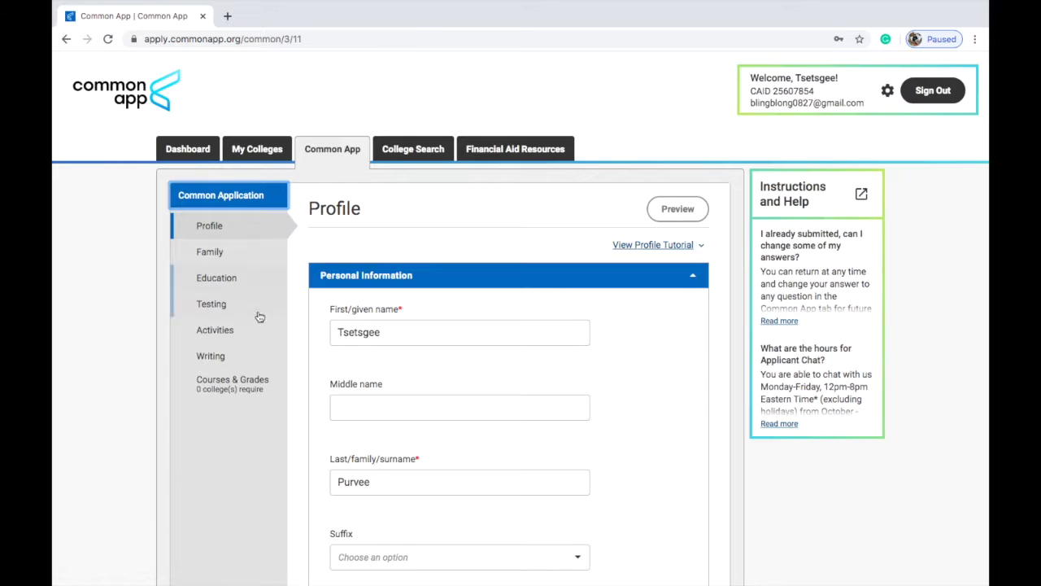
left_click(408, 155)
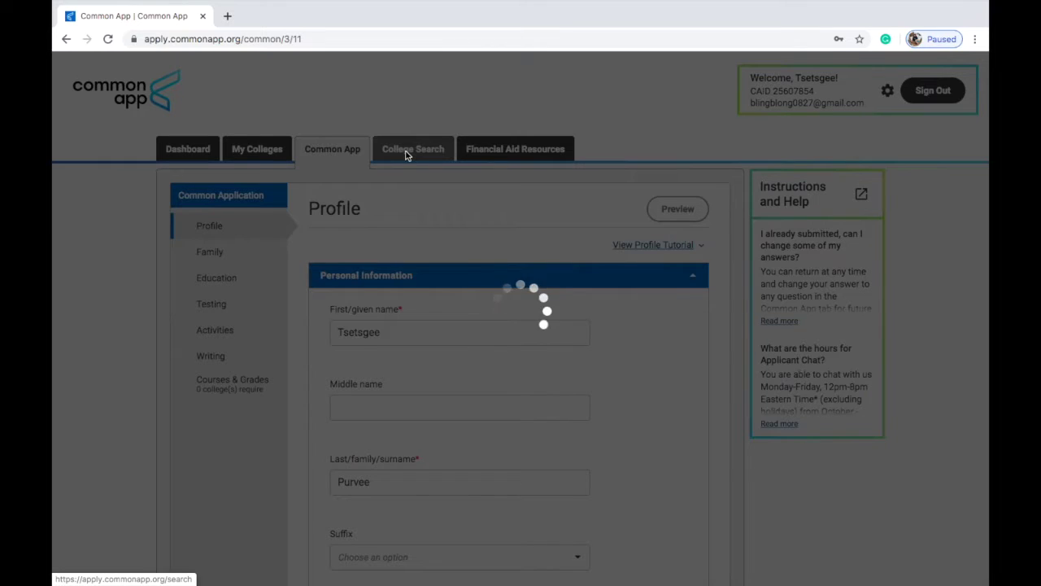
Step: Browse the 887-college results and click into the College or City Name search field
scroll(389, 268, "down", 2)
scroll(385, 268, "up", 2)
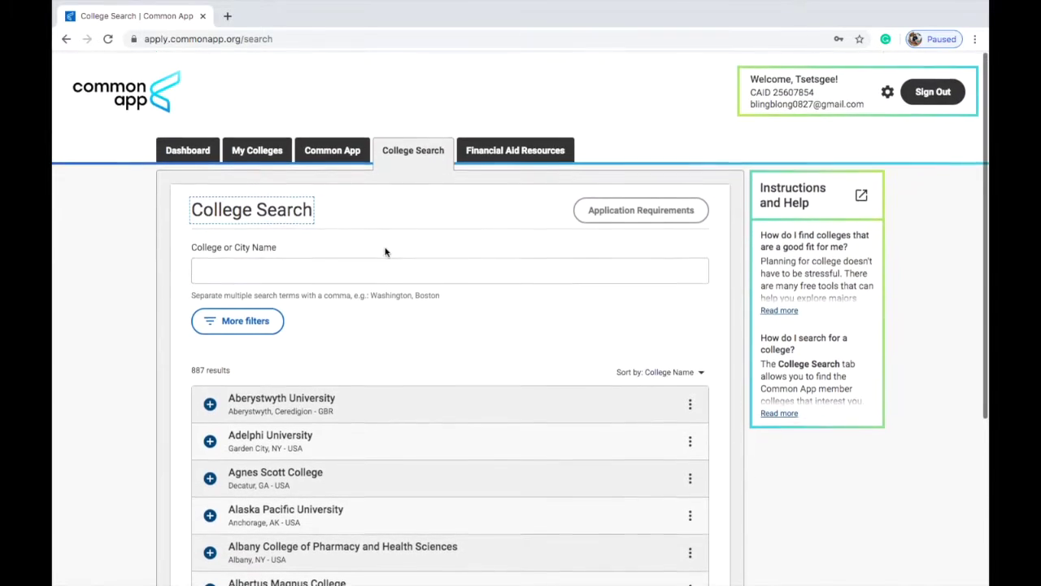
left_click(380, 275)
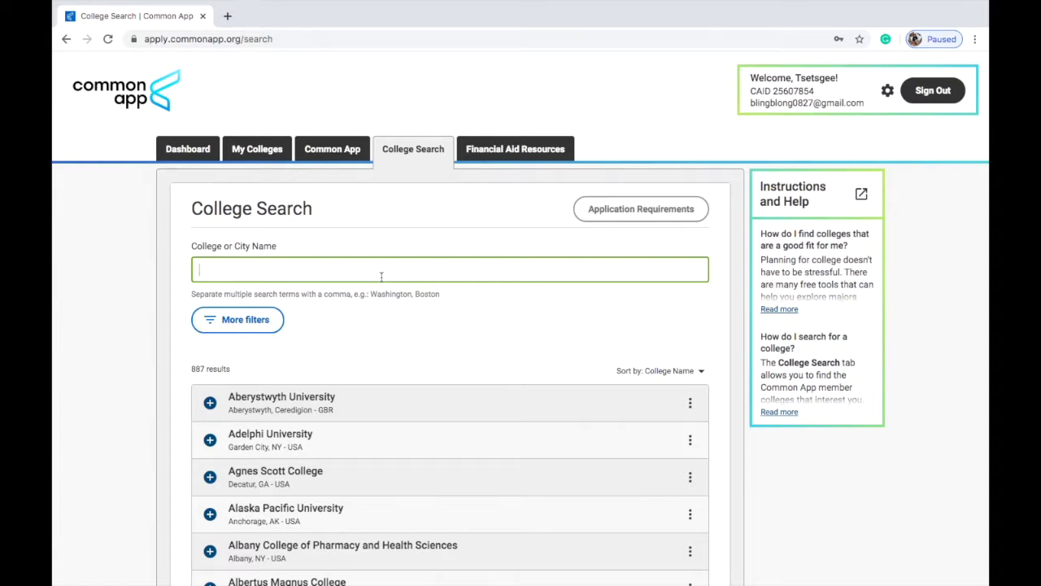
left_click(373, 326)
scroll(374, 309, "down", 4)
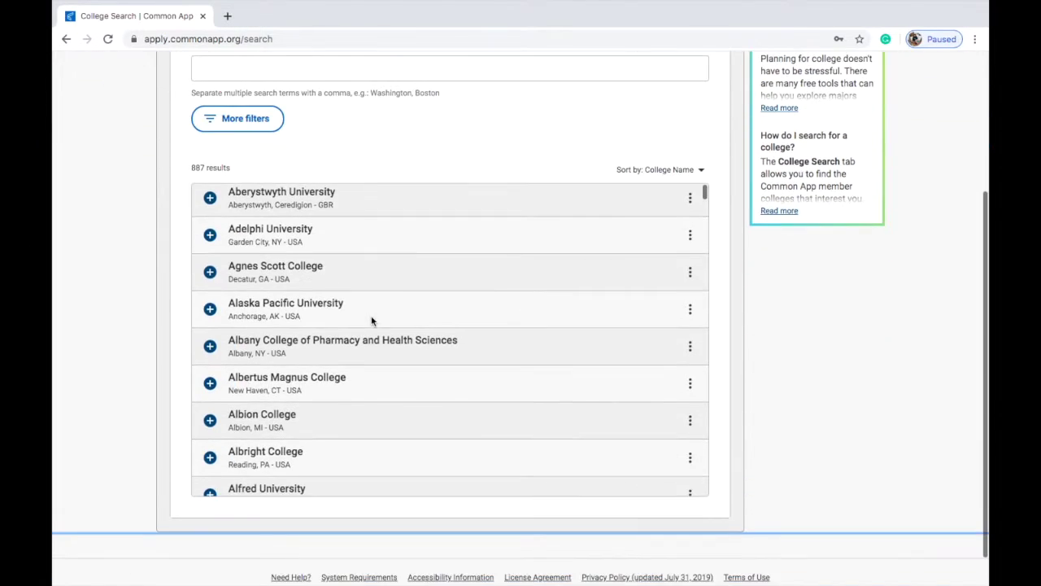
scroll(390, 211, "up", 2)
left_click(392, 183)
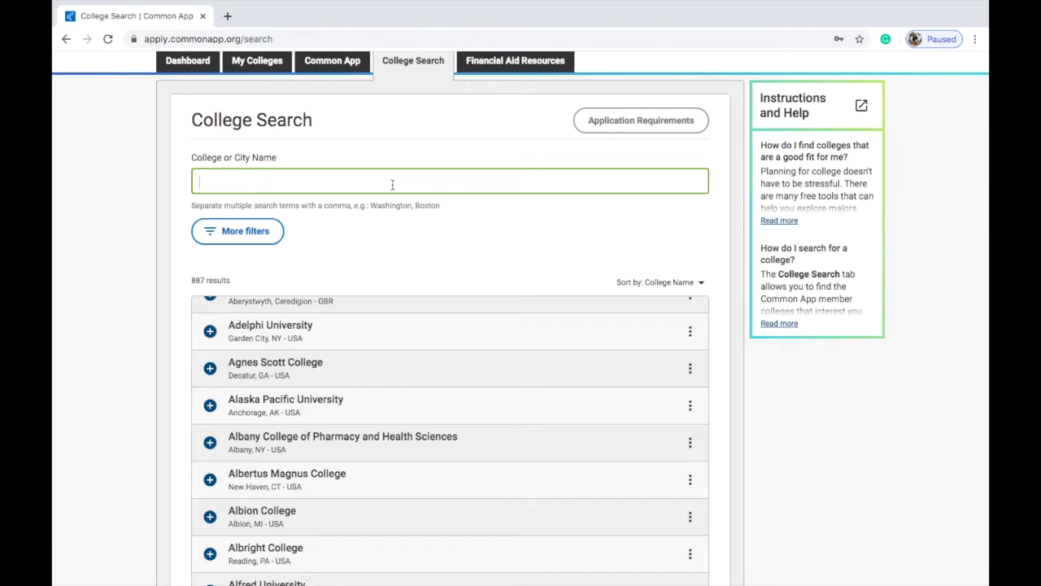
left_click(278, 234)
Step: Filter the college search to United States of America and the state California
left_click(411, 186)
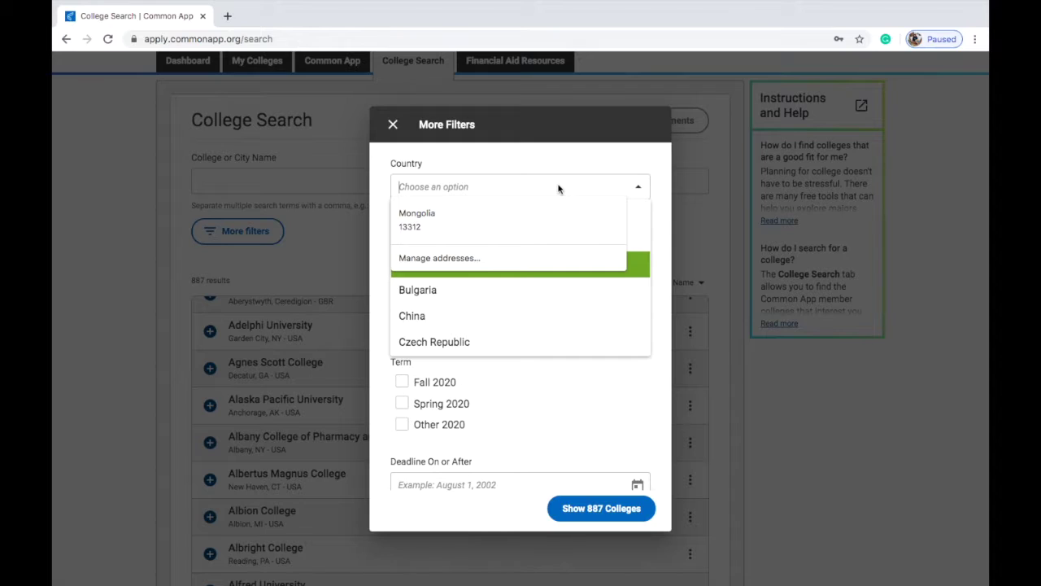
type("un")
left_click(523, 216)
left_click(497, 261)
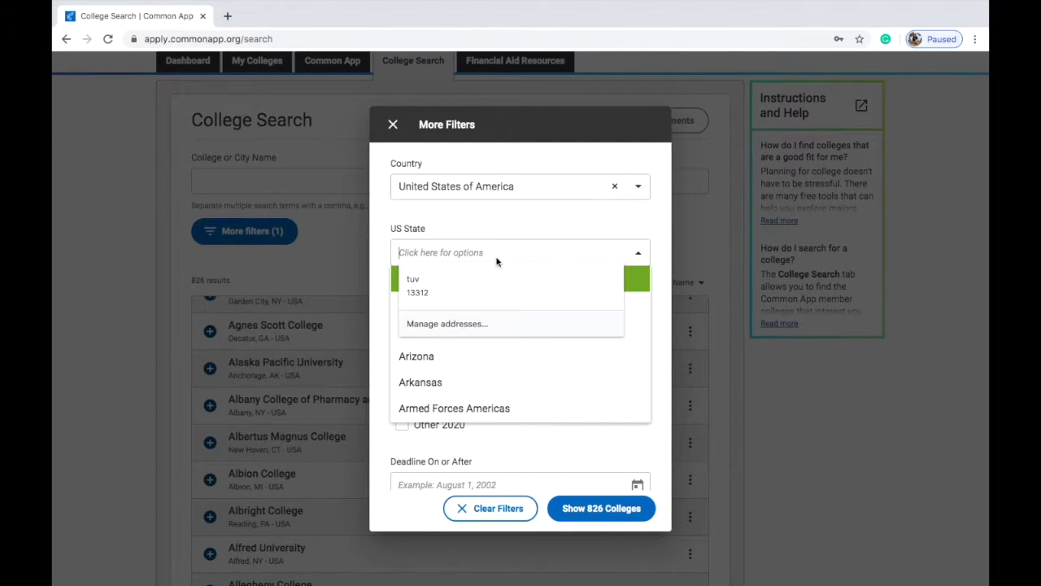
scroll(495, 350, "down", 2)
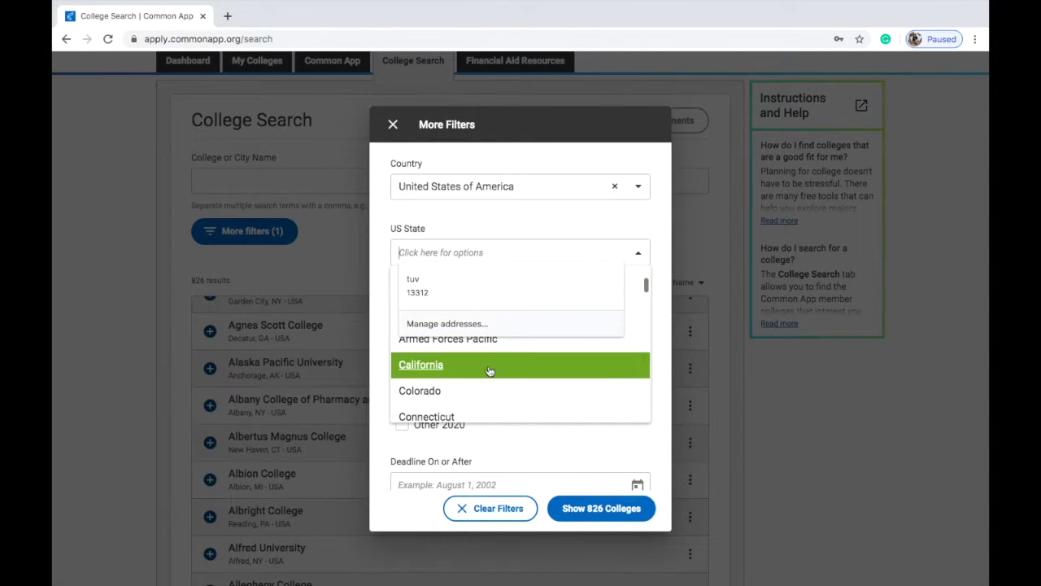
left_click(490, 367)
left_click(595, 236)
Step: Limit results to the Fall 2020 term and apply the filters to show 45 colleges
scroll(572, 312, "down", 3)
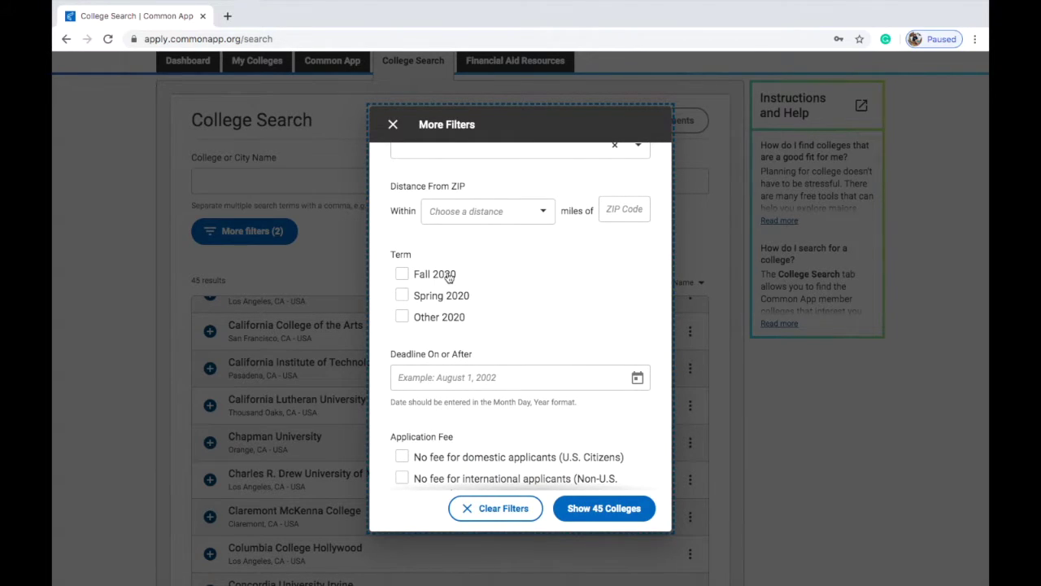
left_click(448, 277)
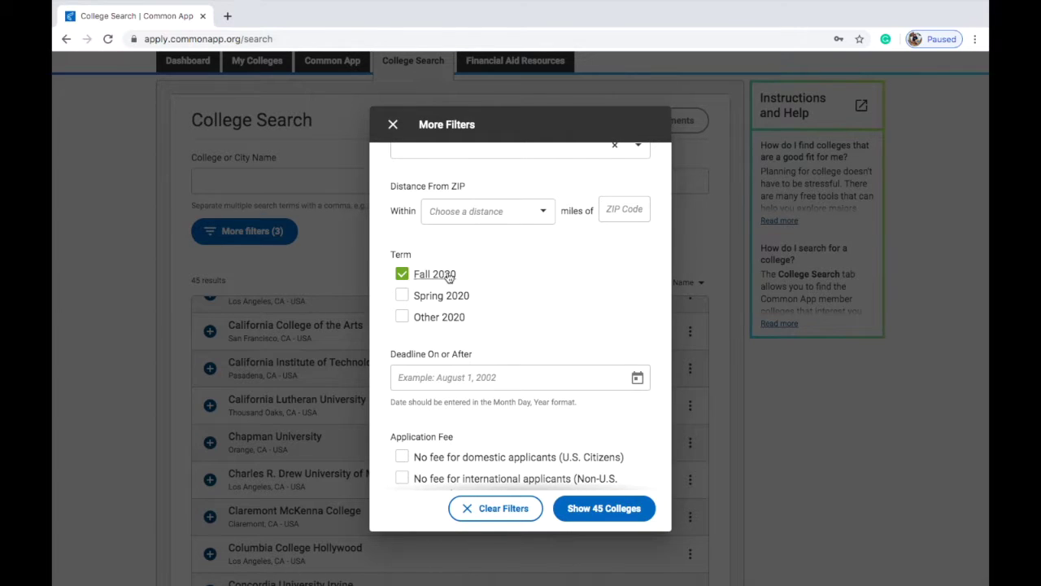
scroll(448, 277, "down", 2)
left_click(541, 265)
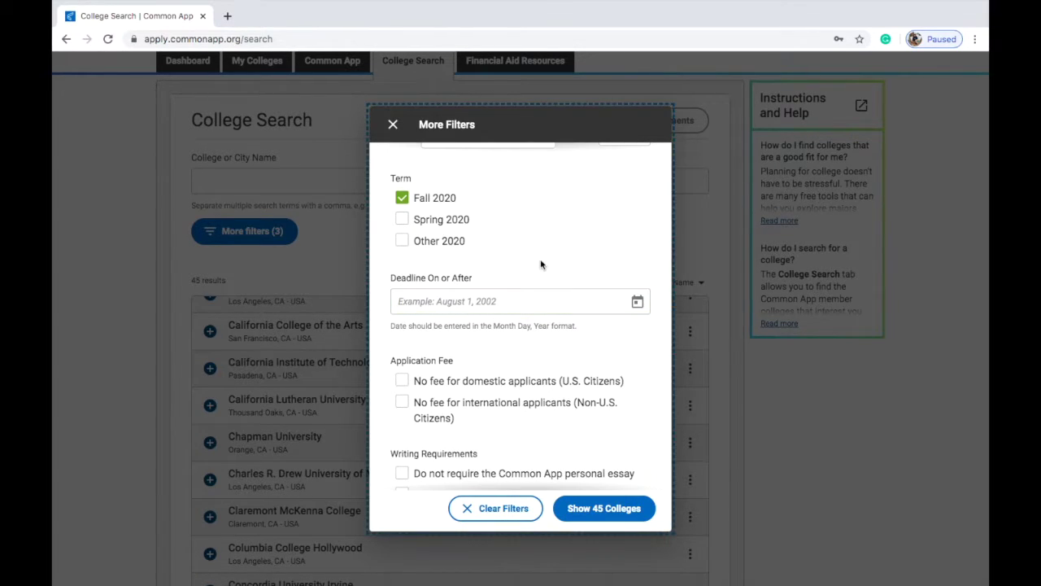
scroll(523, 293, "down", 3)
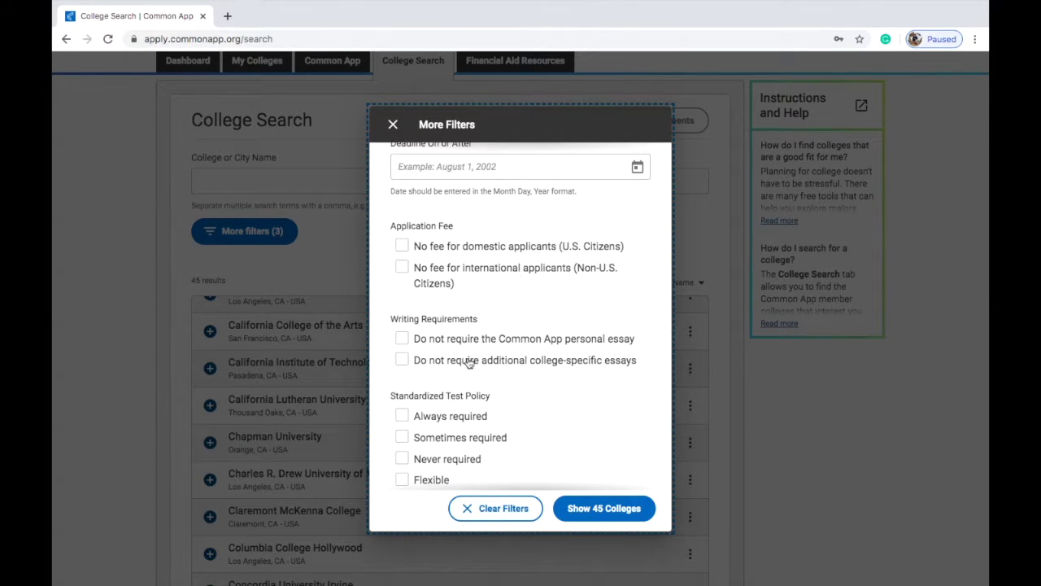
scroll(561, 393, "down", 3)
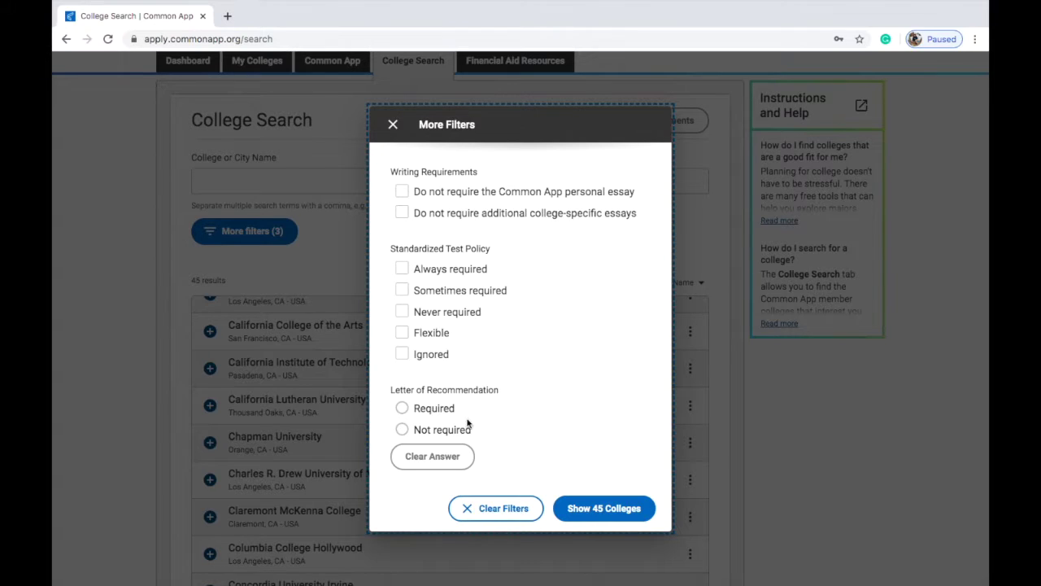
left_click(604, 513)
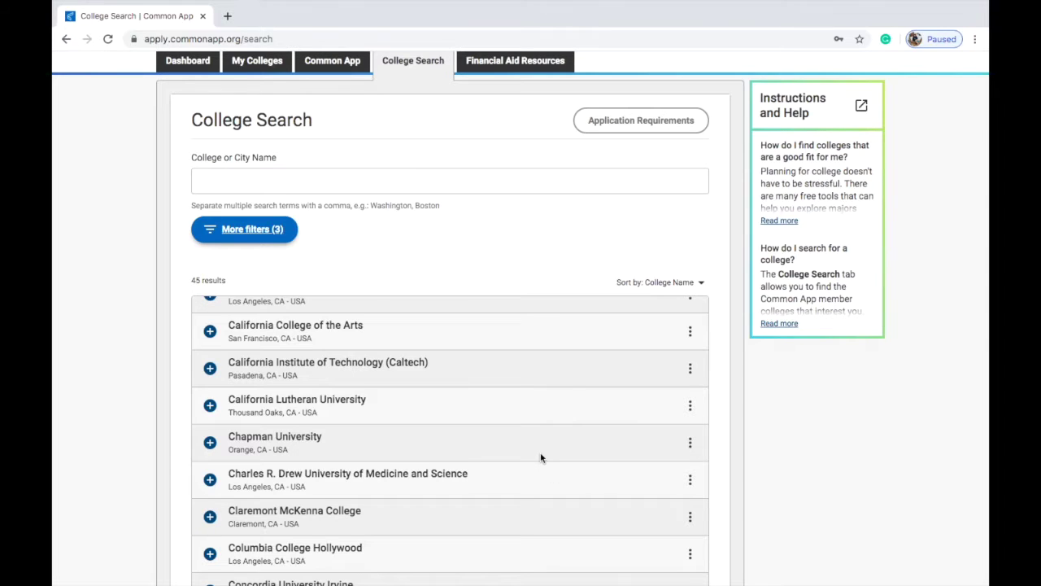
scroll(541, 457, "up", 1)
scroll(581, 286, "down", 5)
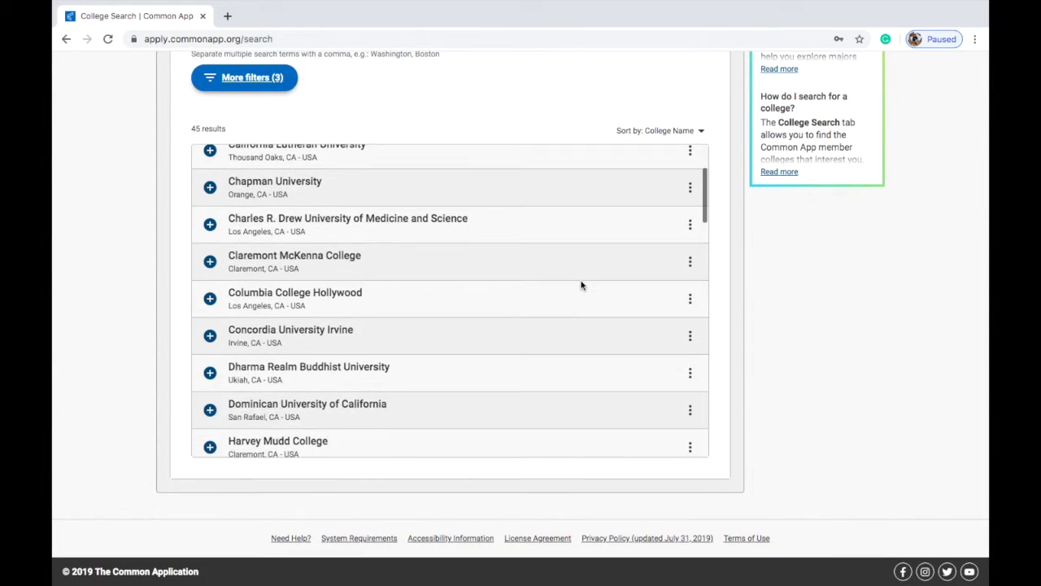
Step: Scroll the 45 California results and add California College of the Arts to My Colleges
scroll(581, 285, "down", 5)
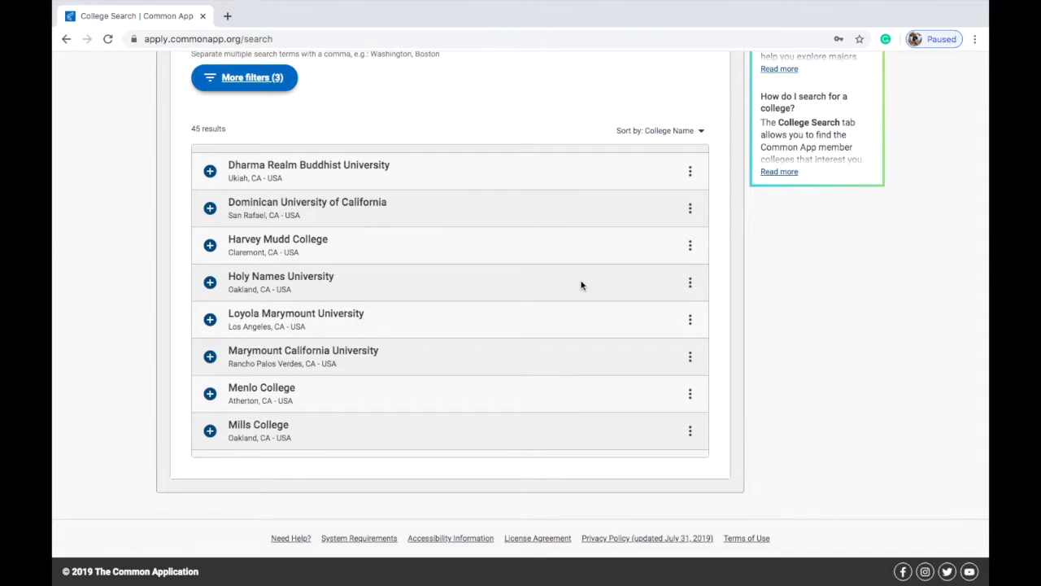
scroll(580, 285, "down", 3)
scroll(581, 285, "down", 4)
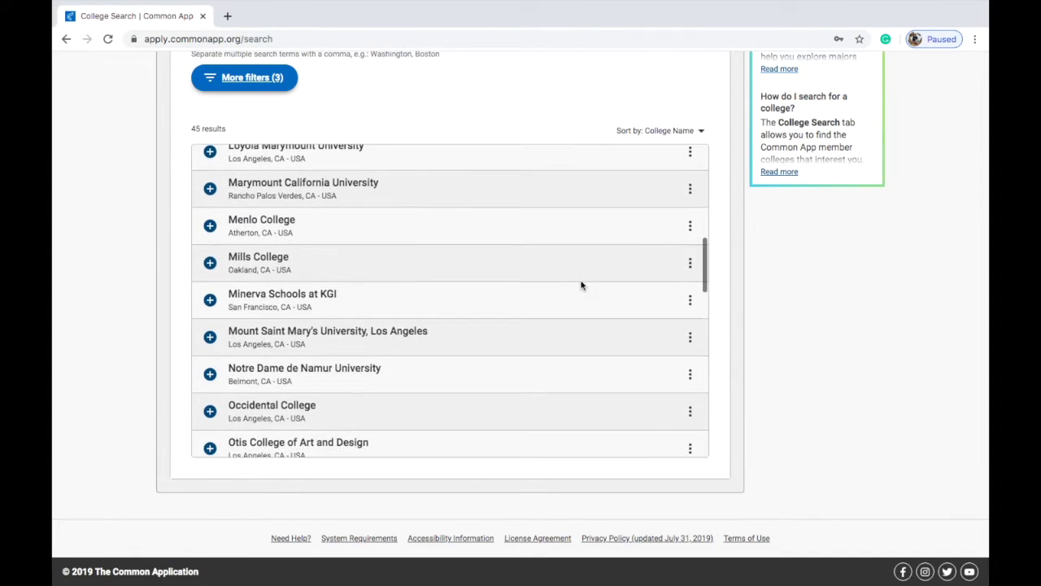
scroll(581, 286, "down", 10)
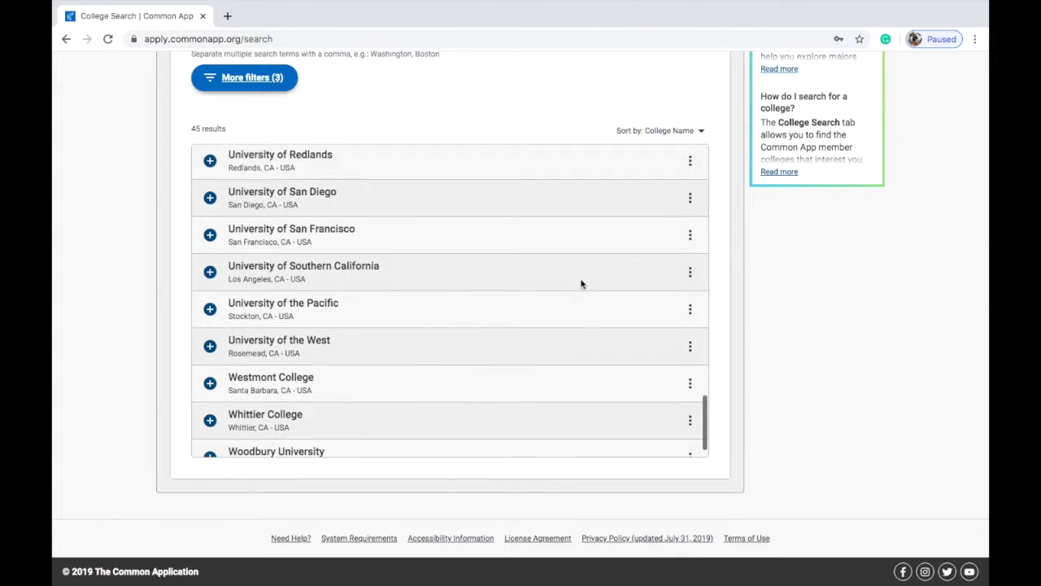
scroll(580, 284, "up", 3)
scroll(581, 284, "up", 20)
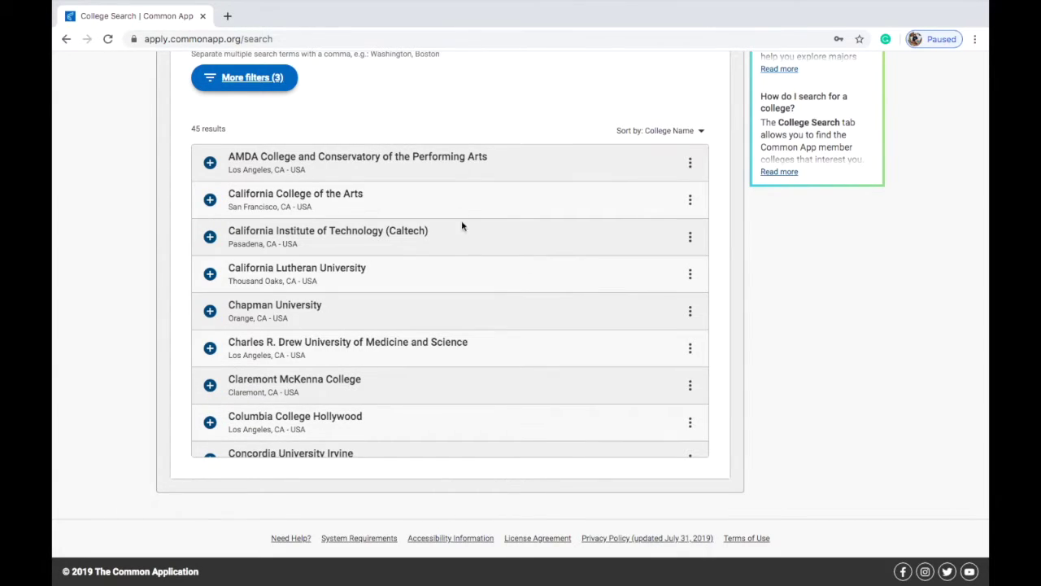
left_click(688, 199)
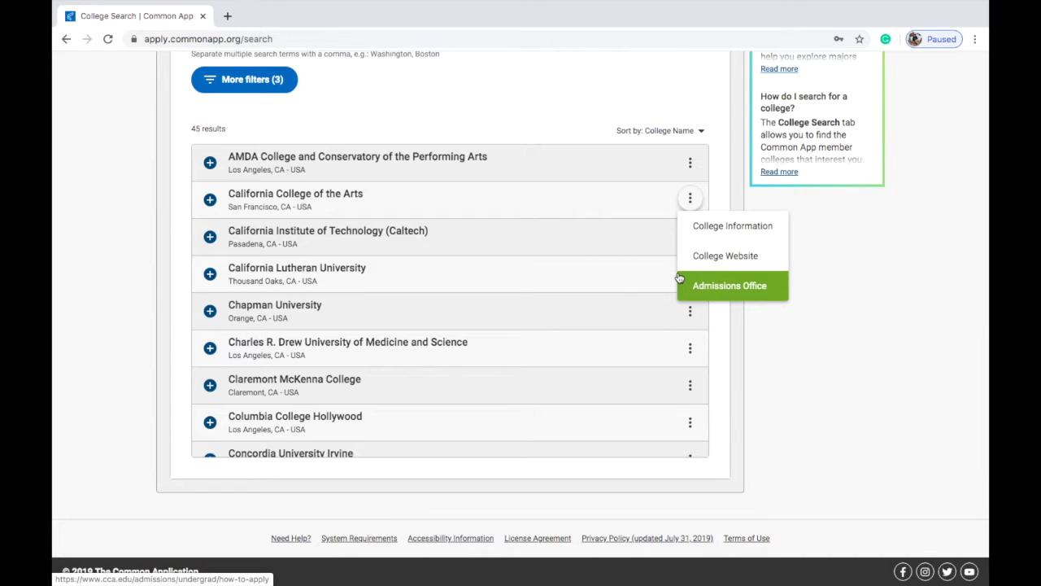
left_click(208, 199)
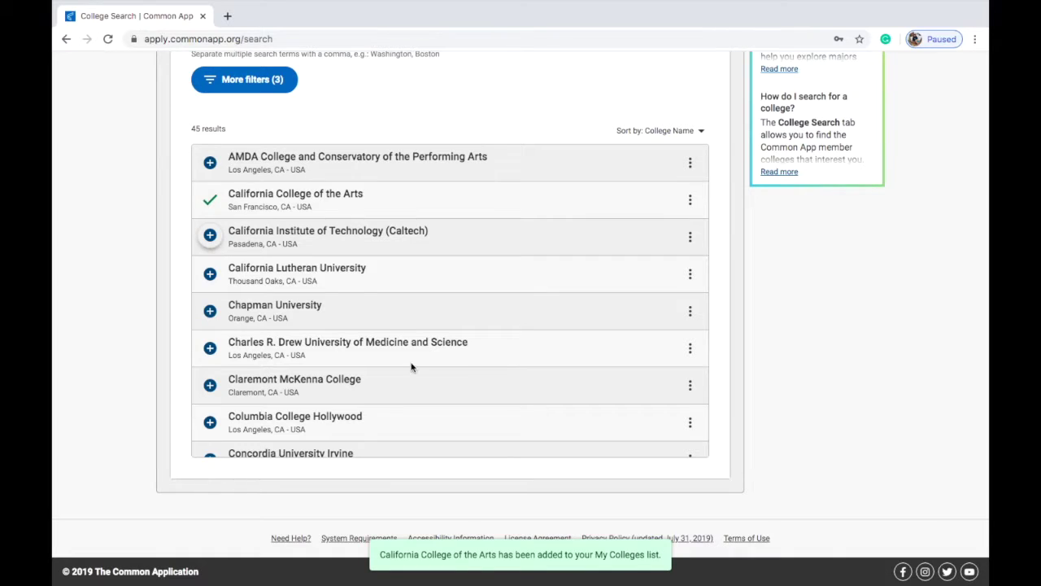
scroll(529, 423, "up", 3)
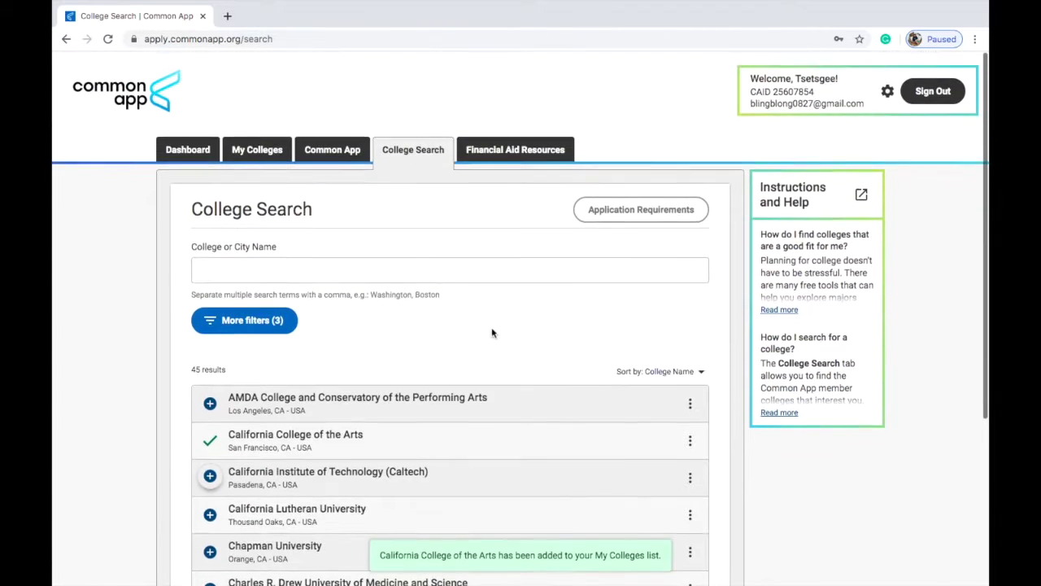
Step: Clear all College Search filters and close the filters dialog
left_click(277, 319)
left_click(514, 508)
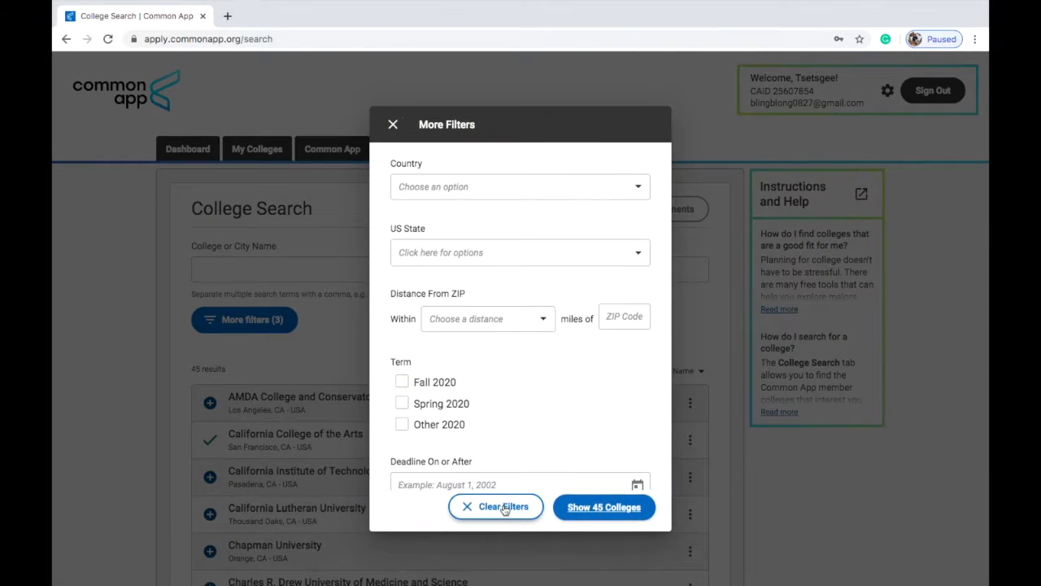
left_click(393, 123)
Step: Search 'new york', add New York University, and open the My Colleges list
left_click(322, 269)
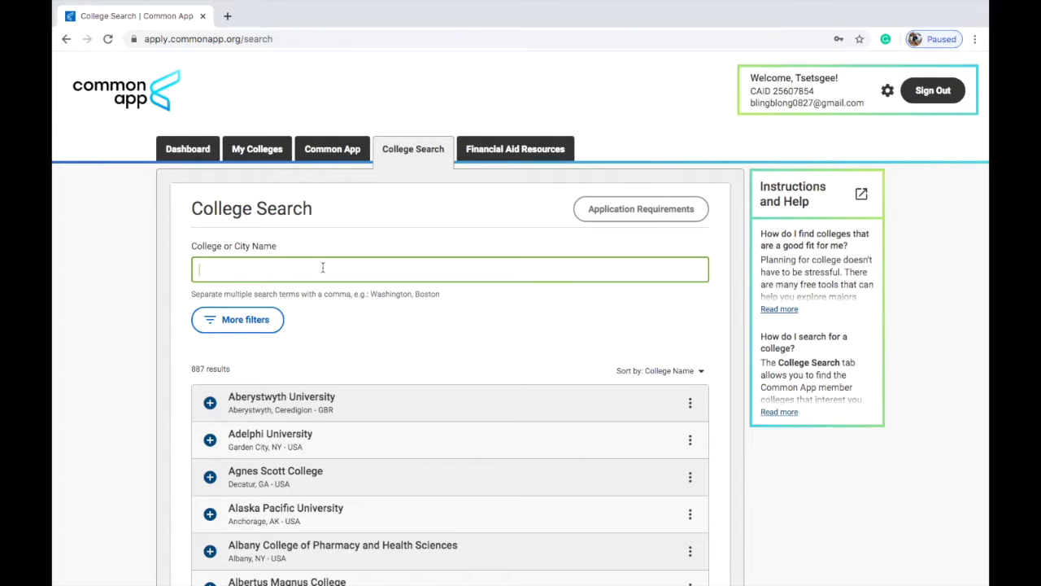
type("new t")
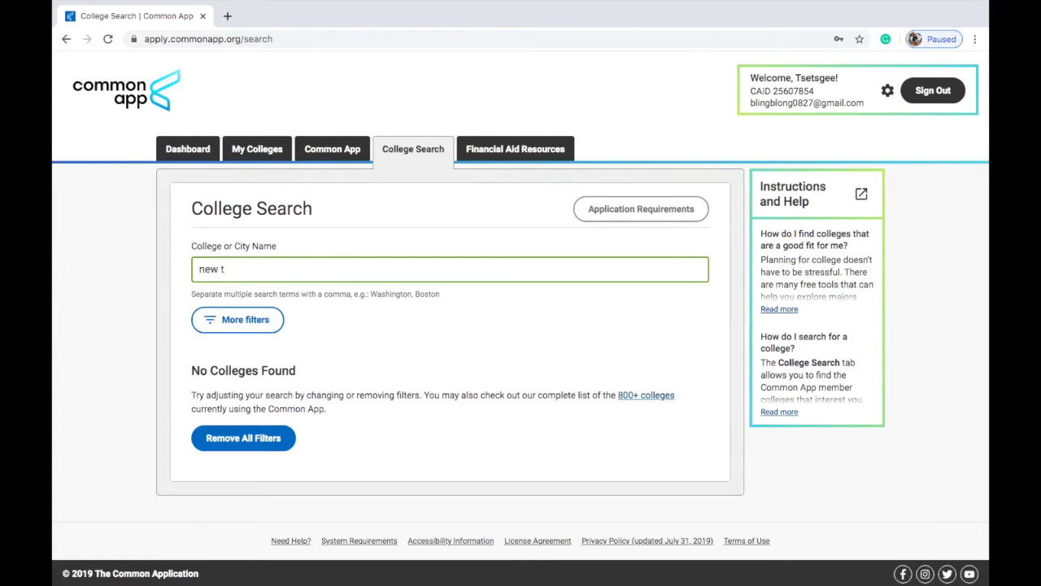
key("BackSpace")
type("york")
scroll(332, 344, "down", 10)
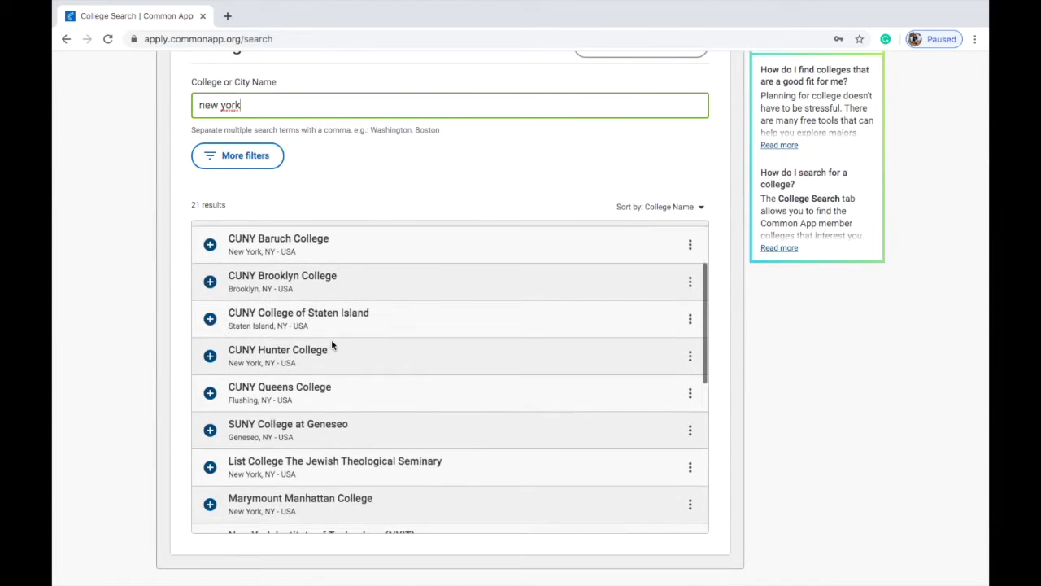
scroll(411, 378, "up", 2)
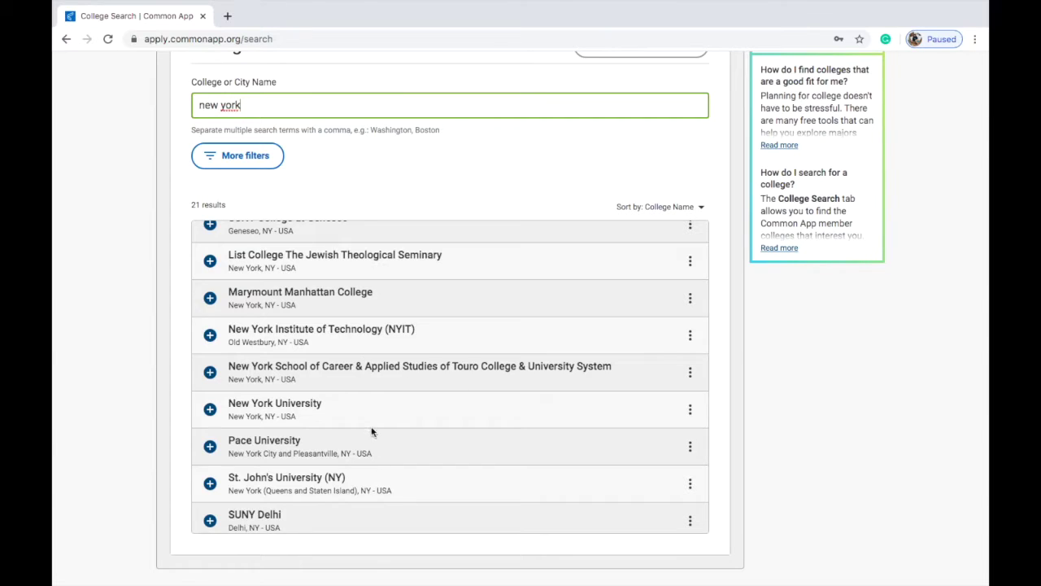
left_click(210, 409)
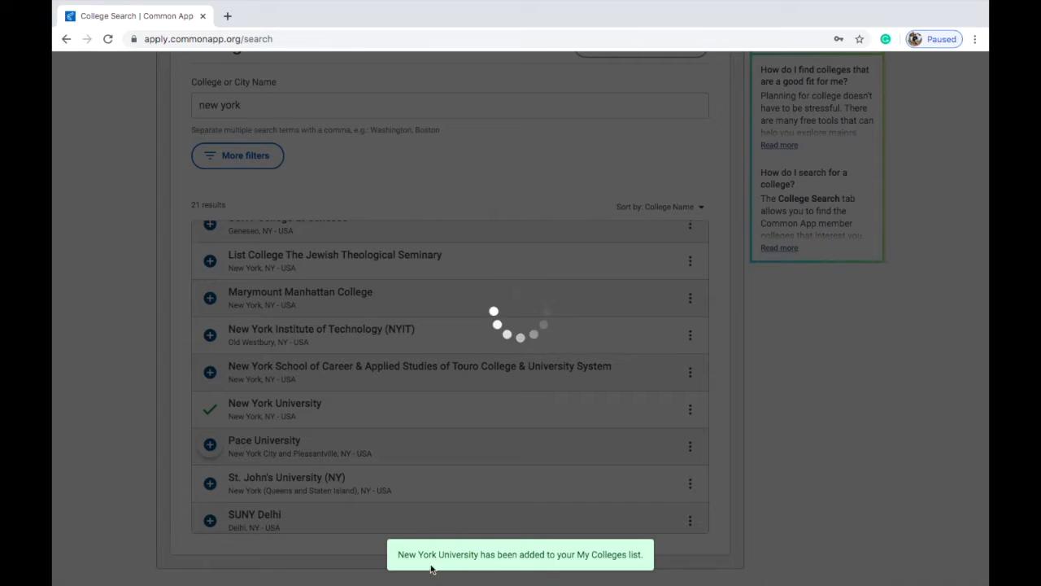
scroll(431, 488, "up", 3)
left_click(230, 147)
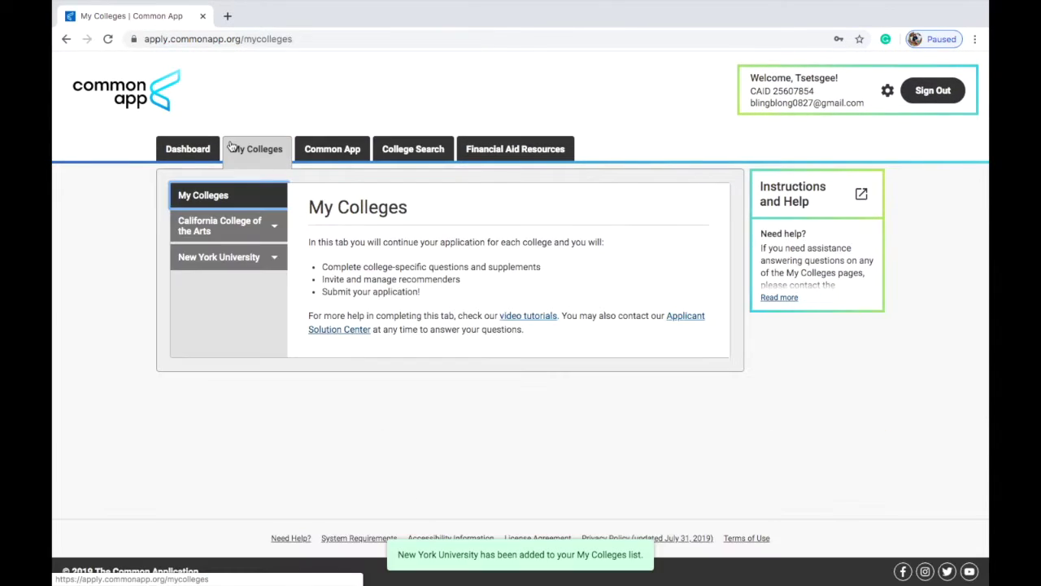
Step: Open California College of the Arts' information page and review its Application Deadlines
left_click(260, 234)
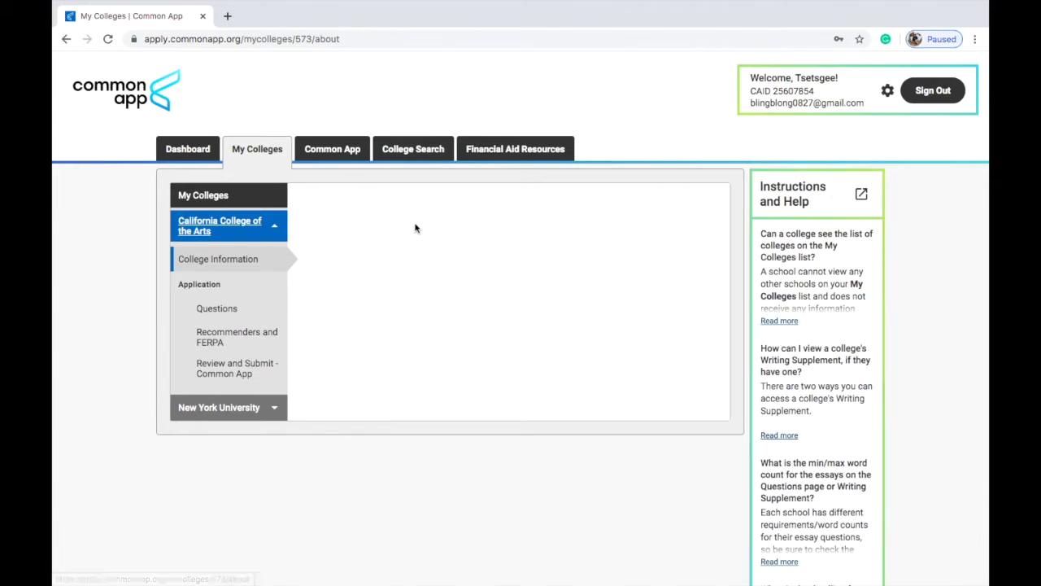
scroll(681, 283, "down", 3)
scroll(681, 284, "down", 2)
scroll(614, 404, "up", 2)
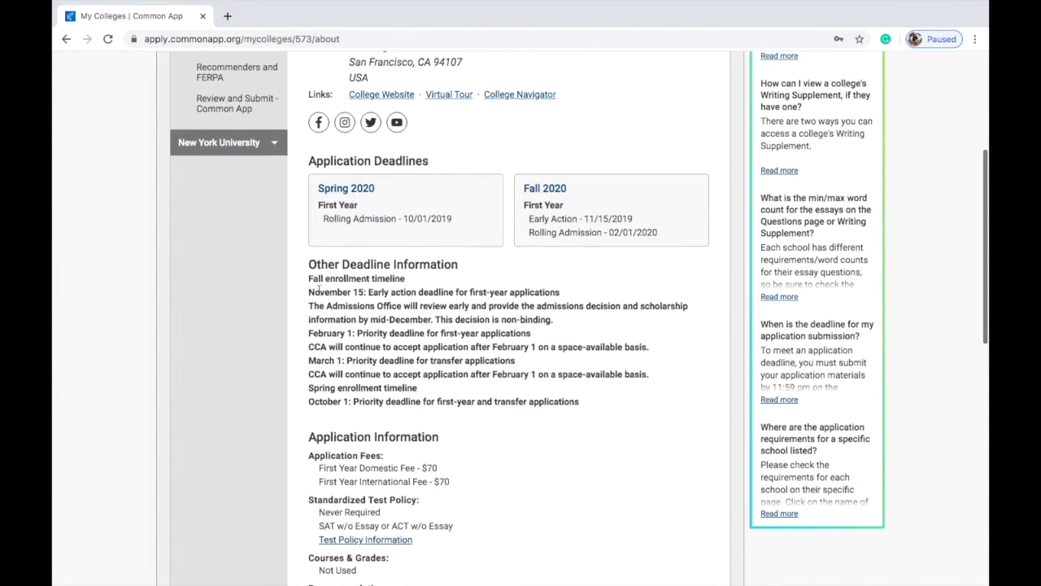
triple_click(339, 161)
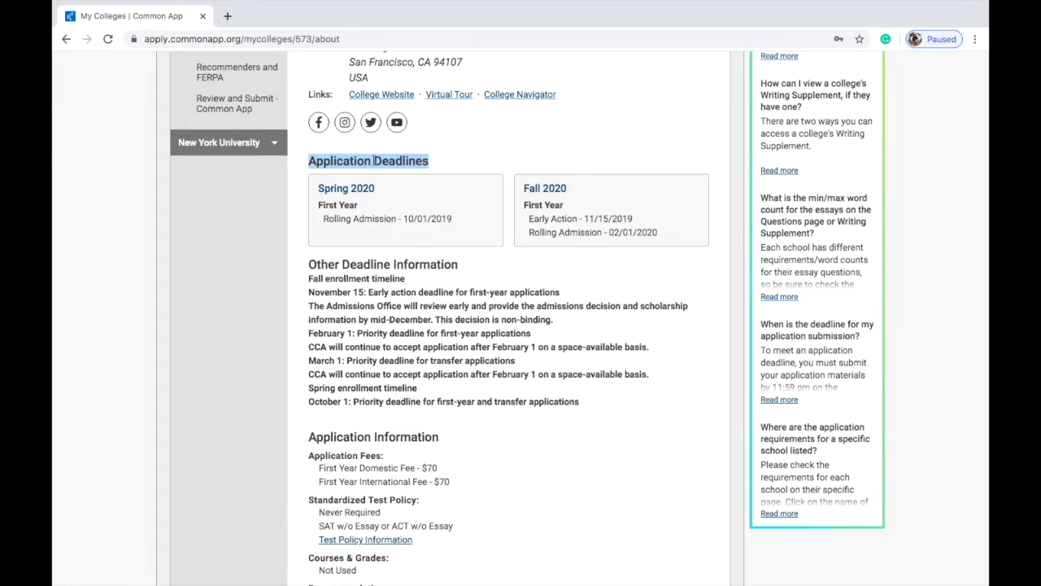
left_click(626, 271)
Step: Review CCA's international application fee, test policy and recommendation requirements
scroll(668, 413, "down", 3)
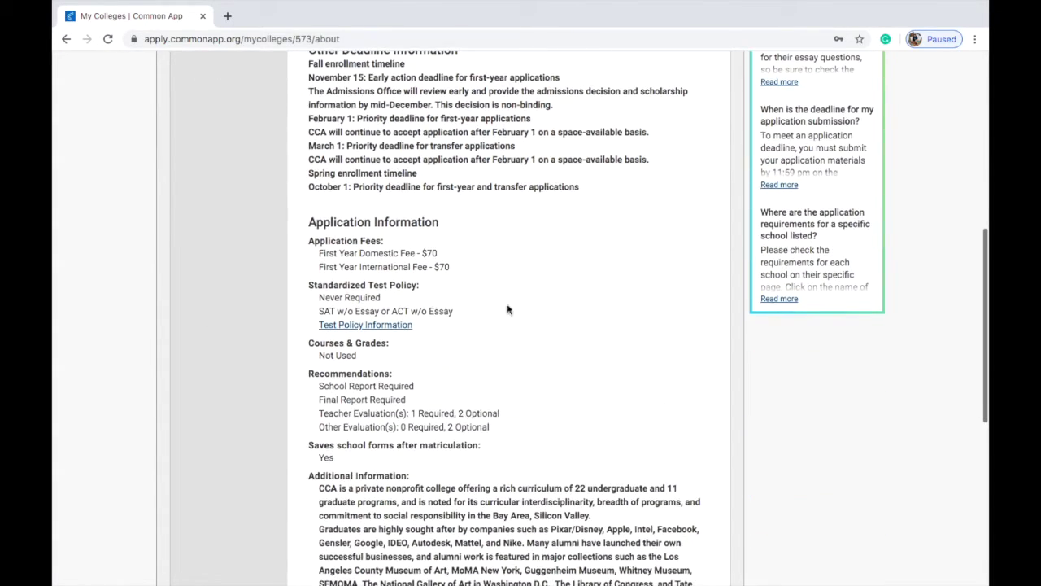
triple_click(446, 267)
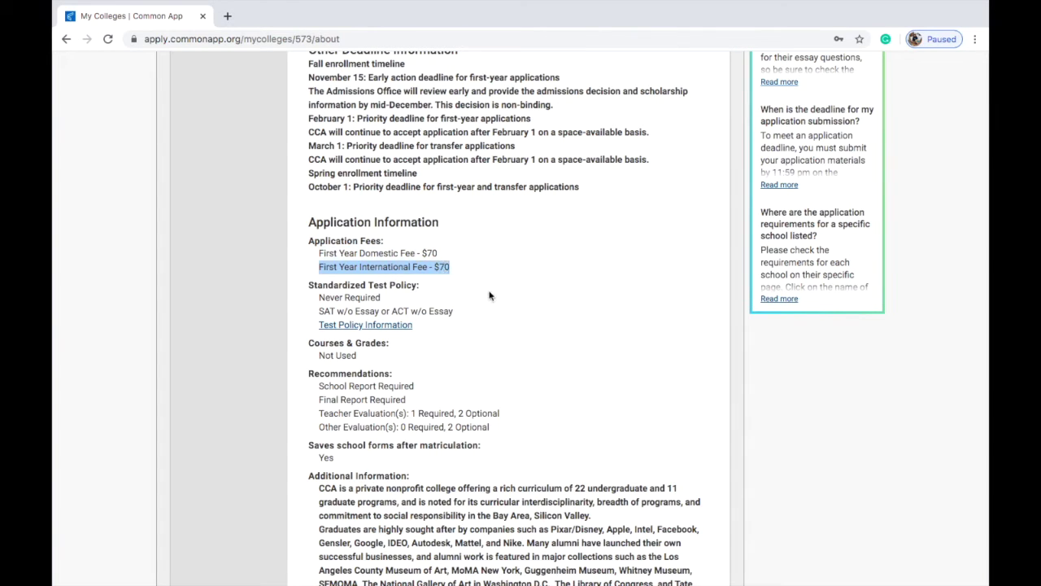
left_click(490, 295)
scroll(491, 295, "down", 1)
left_click(464, 243)
scroll(464, 243, "down", 1)
left_click_drag(321, 231, 494, 272)
left_click(494, 271)
scroll(494, 270, "up", 8)
scroll(494, 269, "down", 6)
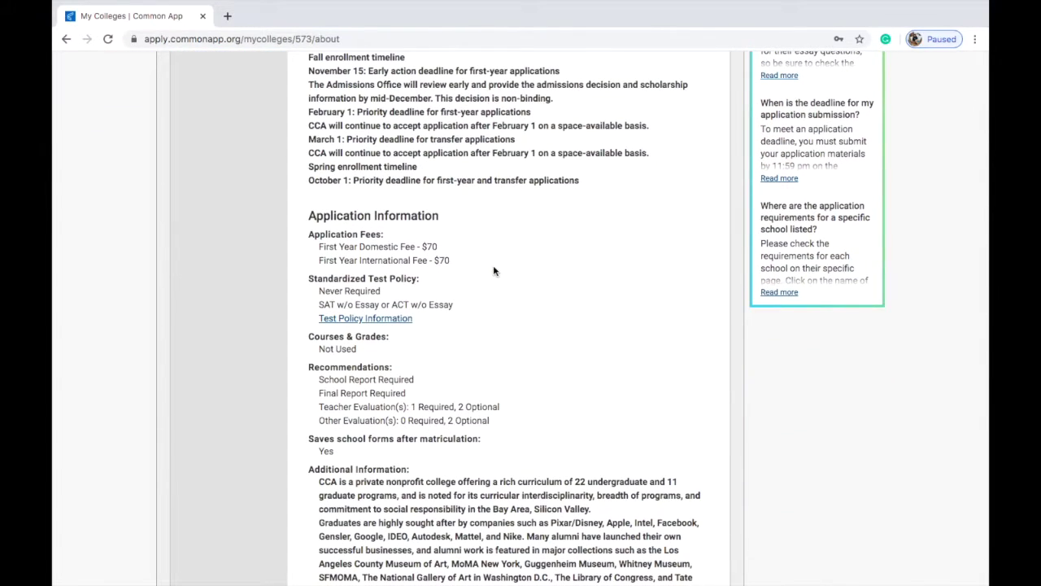
scroll(493, 266, "down", 2)
scroll(494, 264, "down", 2)
scroll(494, 263, "up", 10)
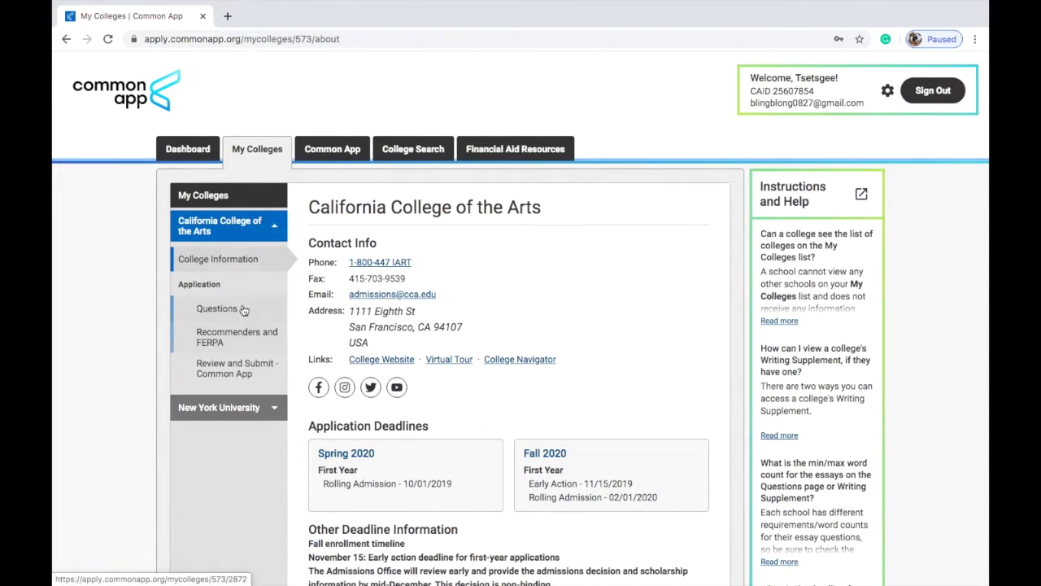
Step: Open CCA's Questions, expand the Writing section, then switch to New York University
left_click(223, 307)
scroll(508, 316, "down", 10)
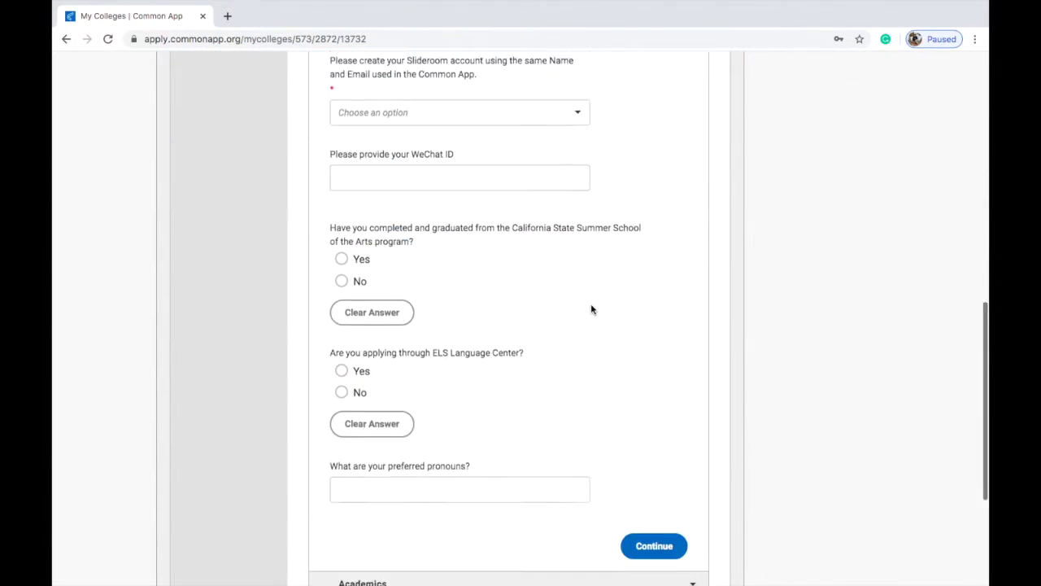
left_click(540, 439)
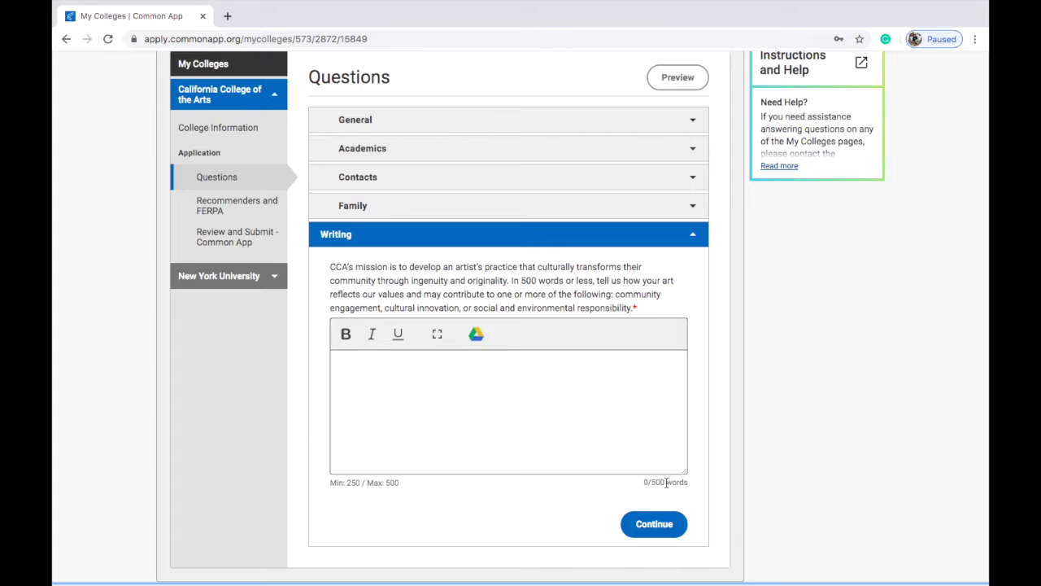
left_click(262, 277)
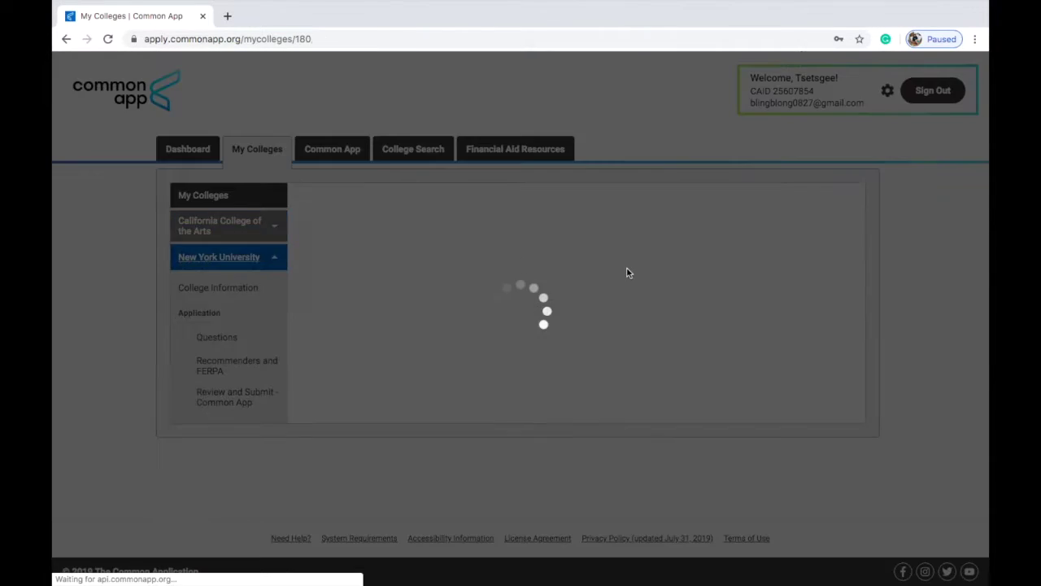
Step: Scroll through New York University's College Information page
scroll(626, 279, "down", 2)
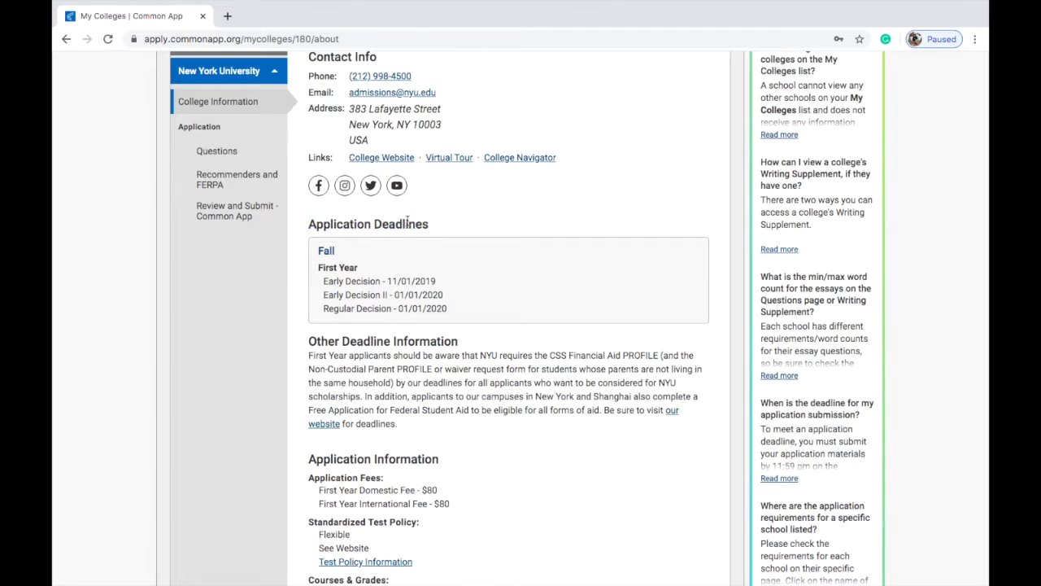
scroll(546, 170, "up", 1)
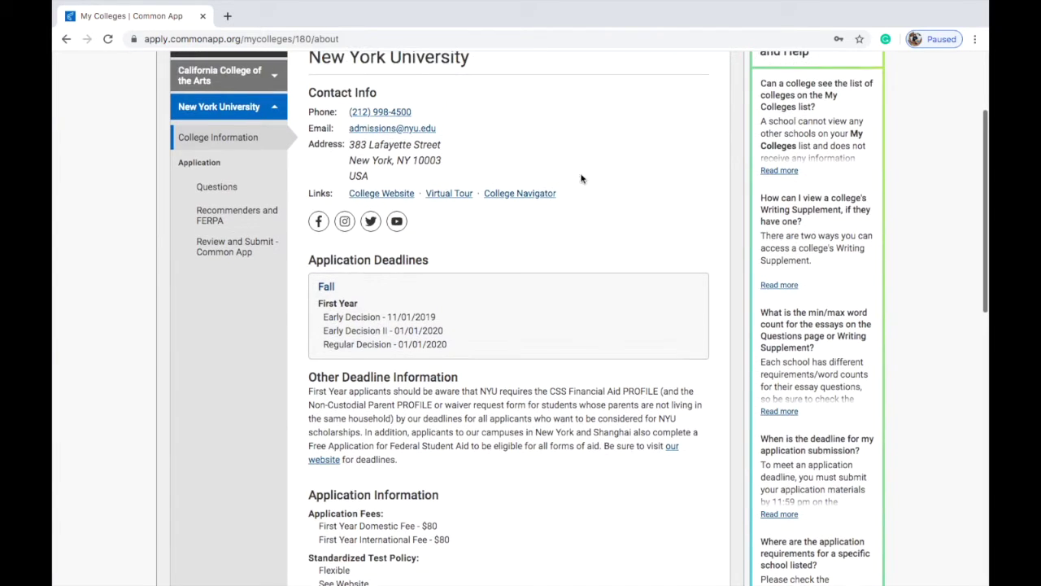
scroll(689, 277, "down", 3)
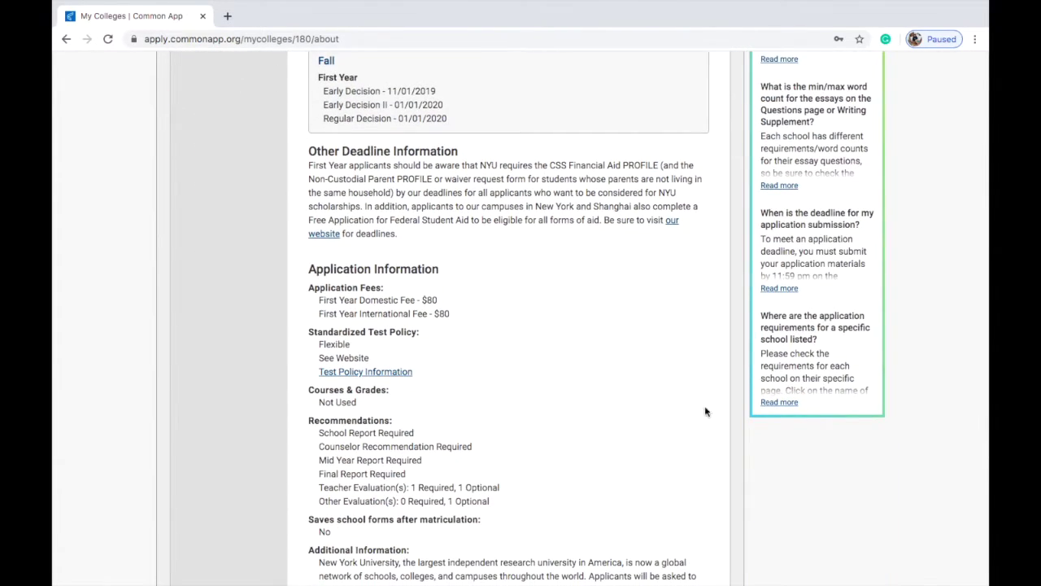
scroll(715, 406, "down", 5)
scroll(388, 309, "up", 5)
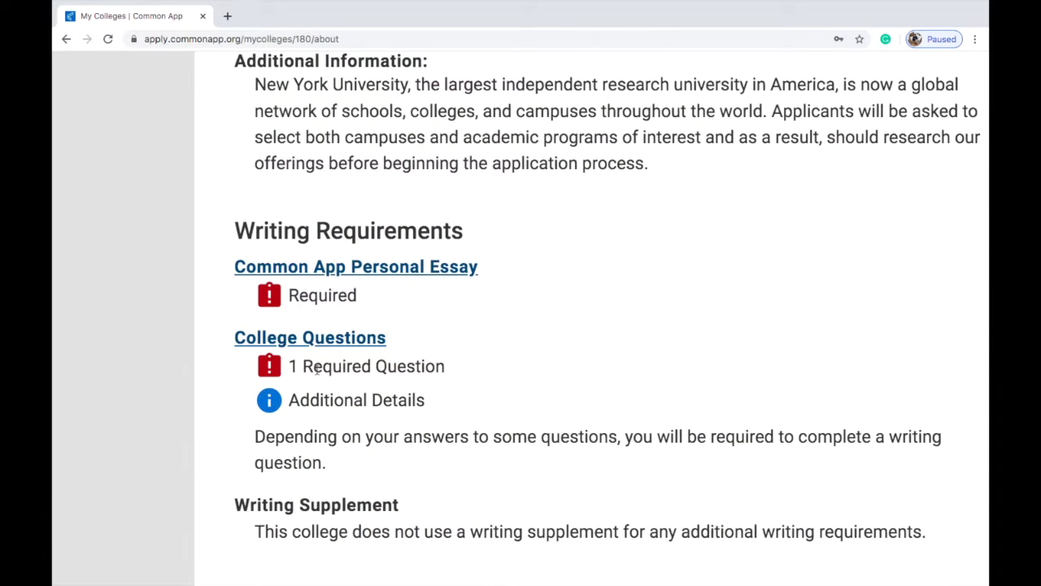
scroll(422, 353, "down", 5)
scroll(427, 350, "down", 3)
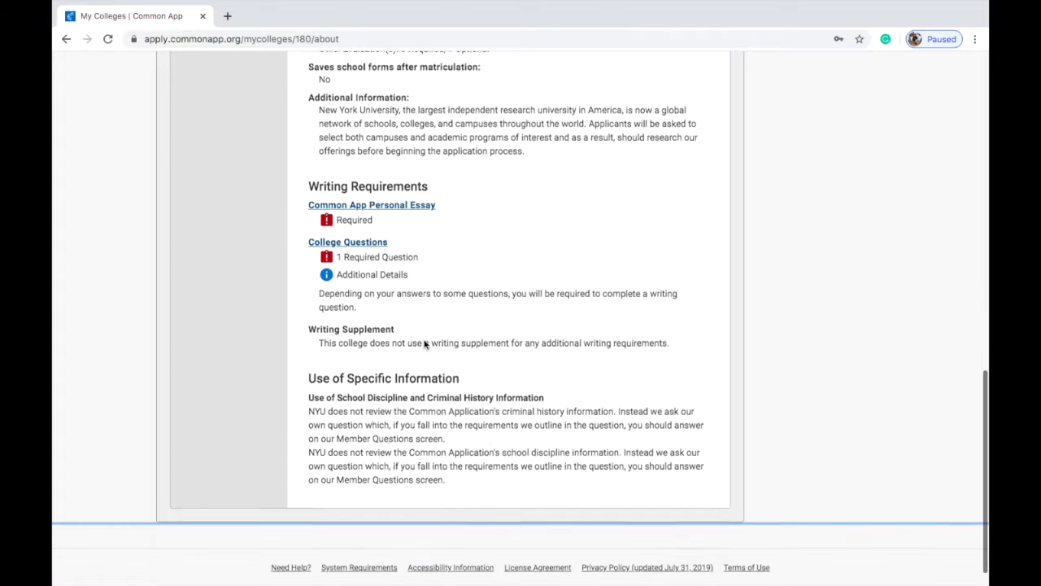
scroll(423, 341, "up", 15)
Step: Review NYU's application Questions, then go to its Recommenders and FERPA page
left_click(236, 277)
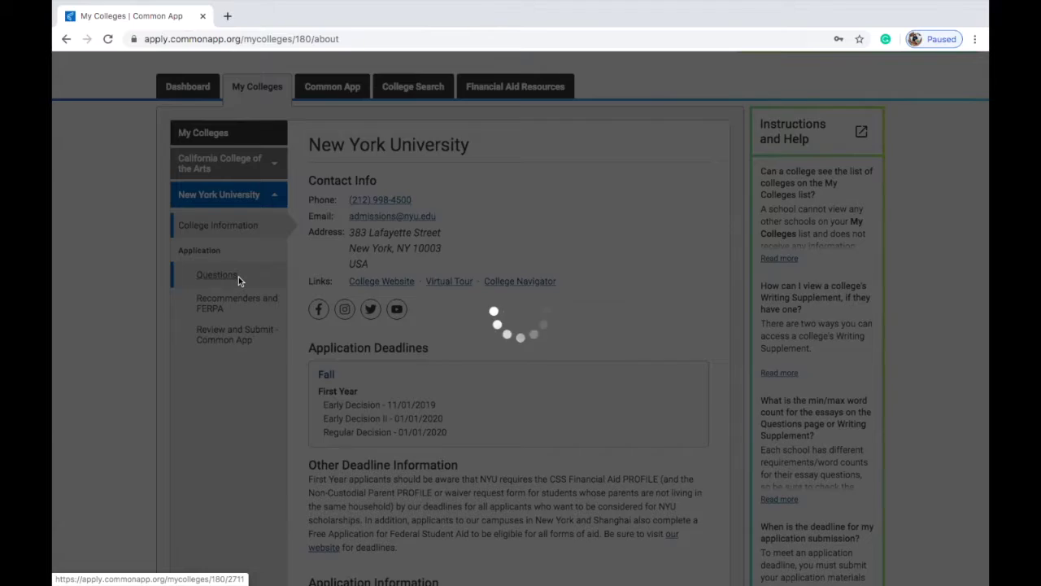
scroll(378, 392, "down", 5)
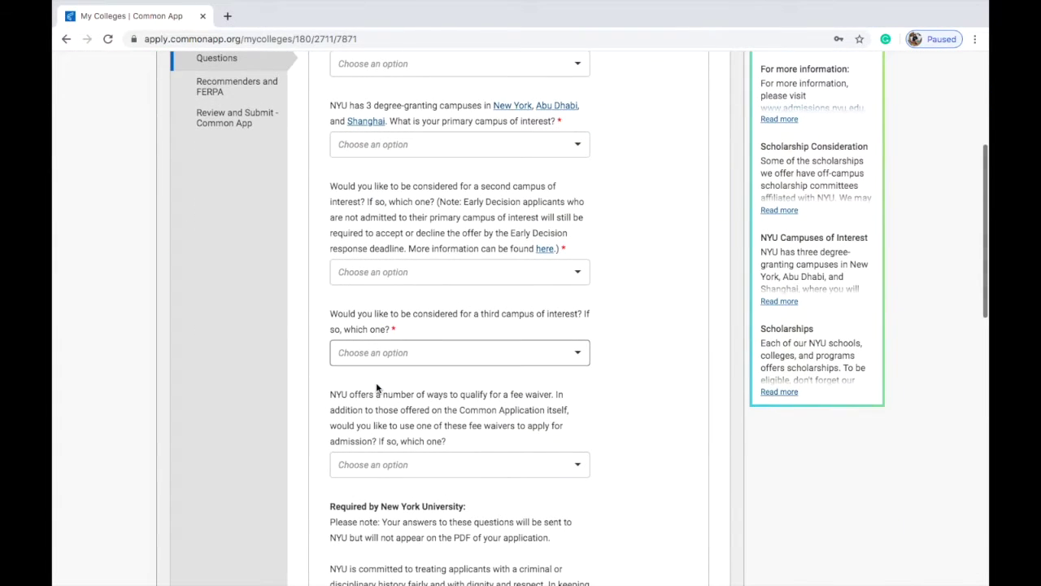
scroll(377, 387, "down", 5)
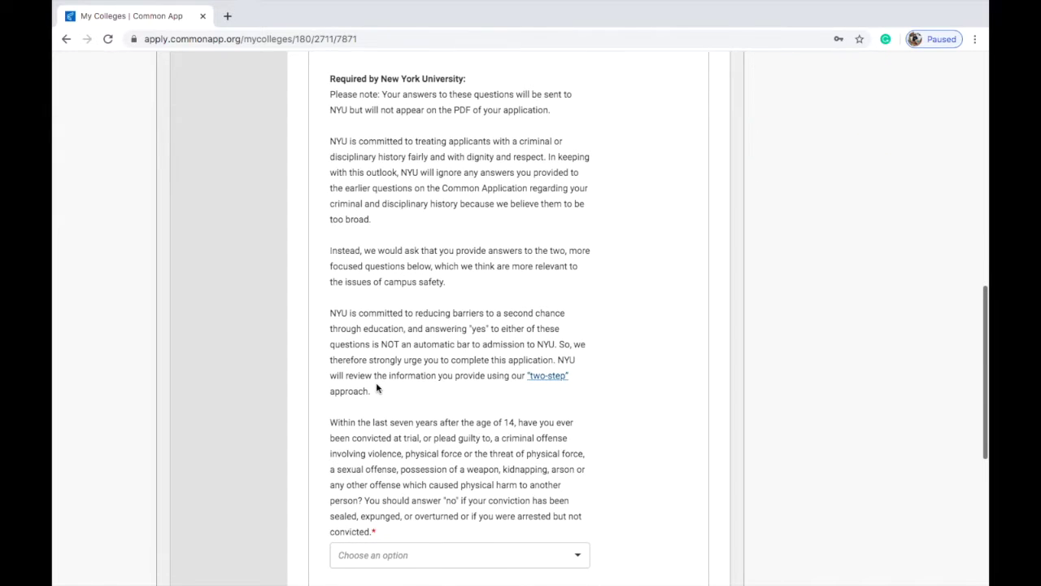
scroll(378, 388, "down", 5)
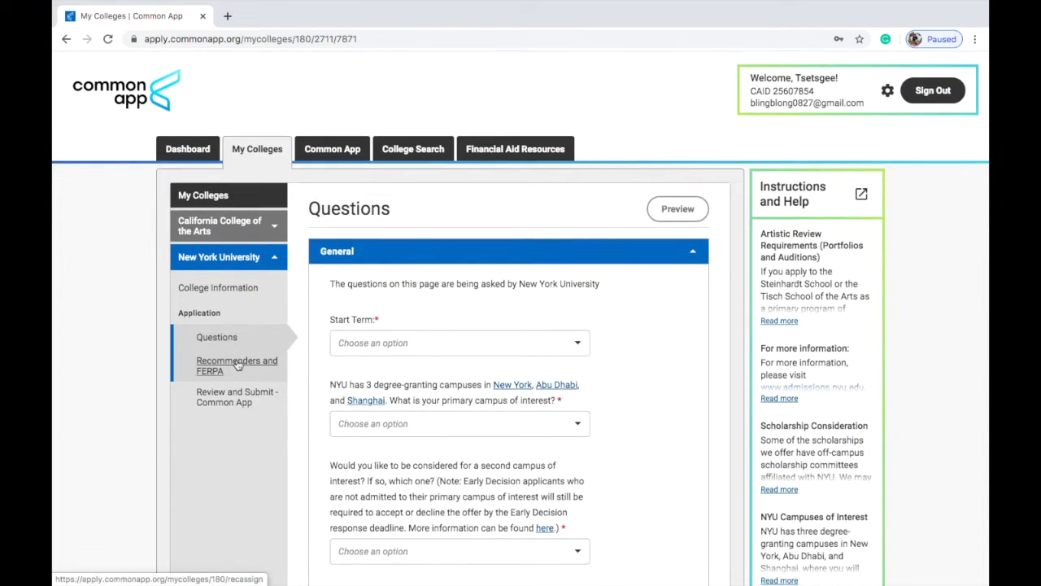
left_click(236, 366)
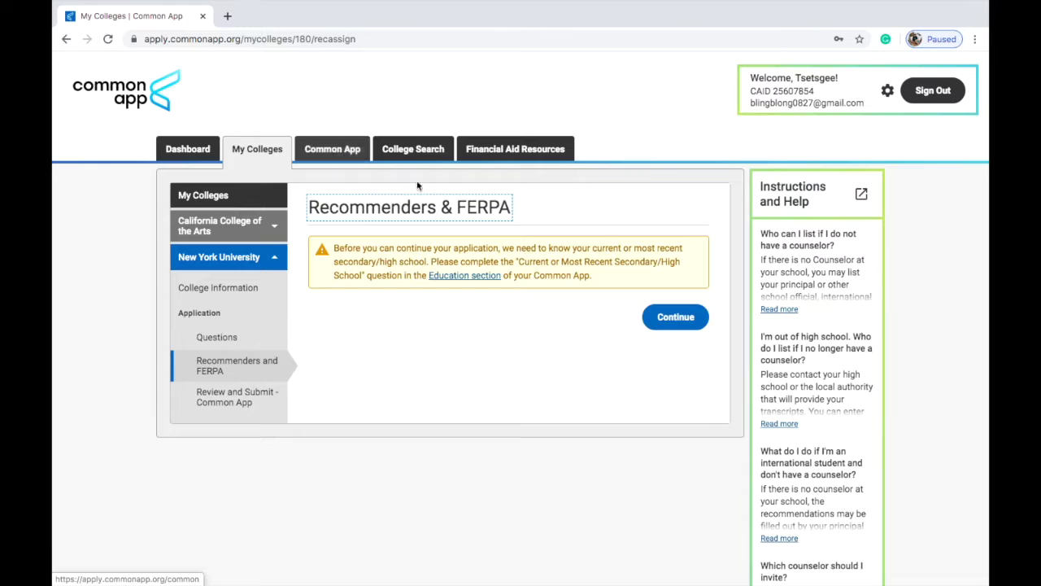
Step: Continue to NYU's Application Submission, then bring up the Common App Profile's personal information form
left_click(671, 316)
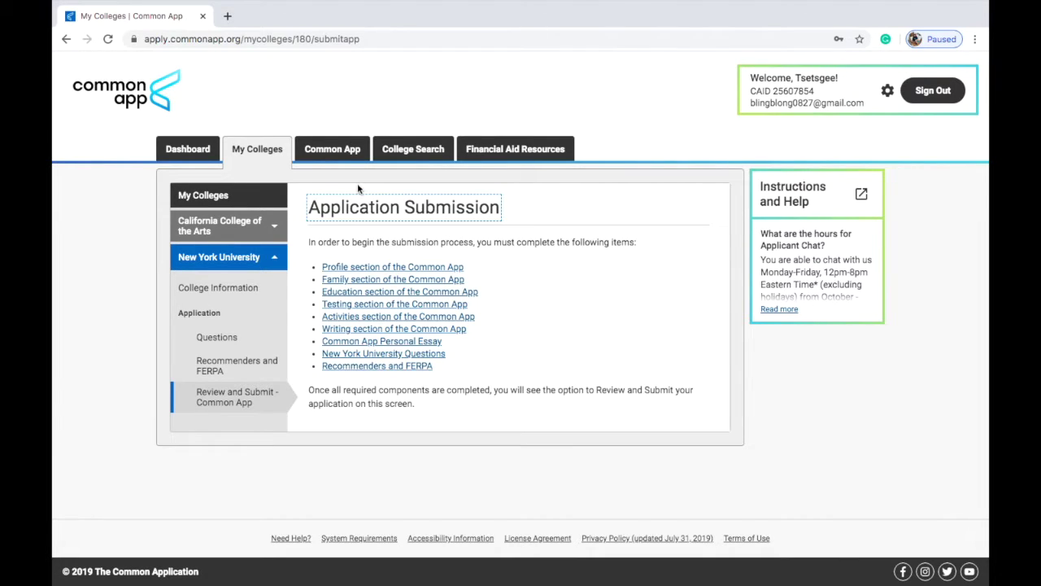
left_click(332, 151)
scroll(631, 315, "down", 5)
scroll(630, 315, "down", 4)
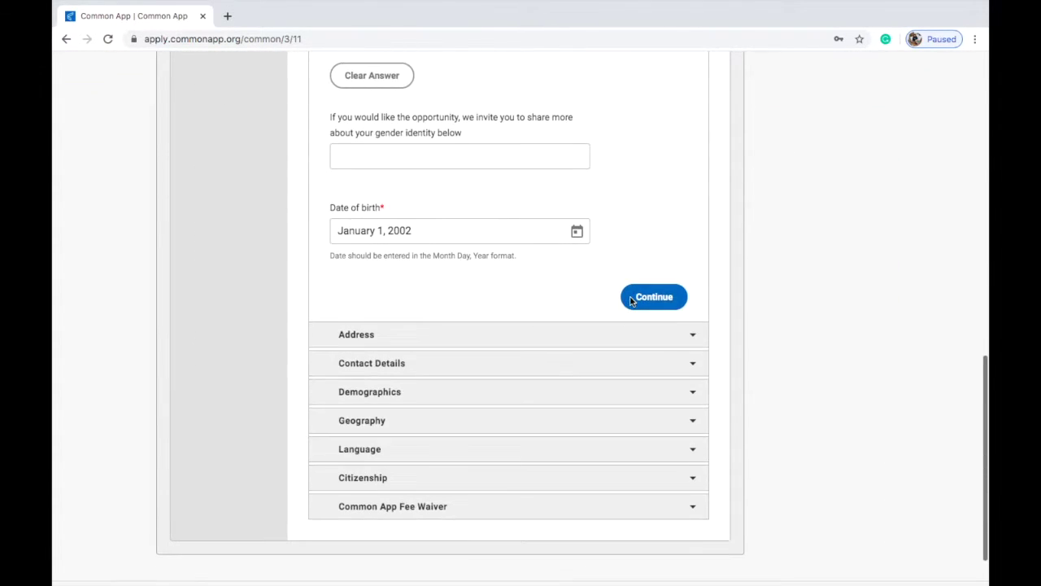
Step: Advance through the Demographics and Geography sections to Language
left_click(531, 395)
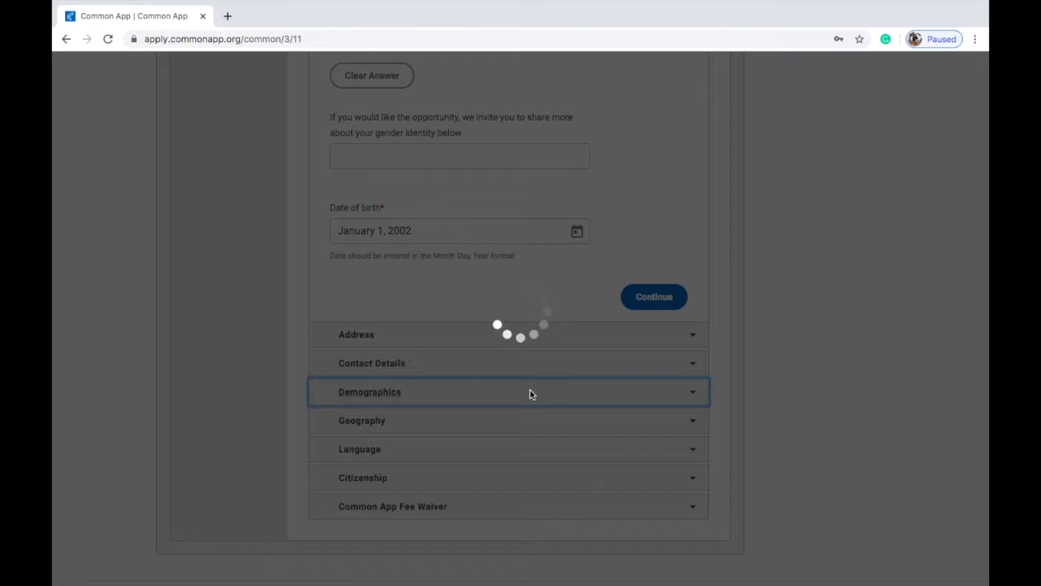
scroll(721, 404, "down", 3)
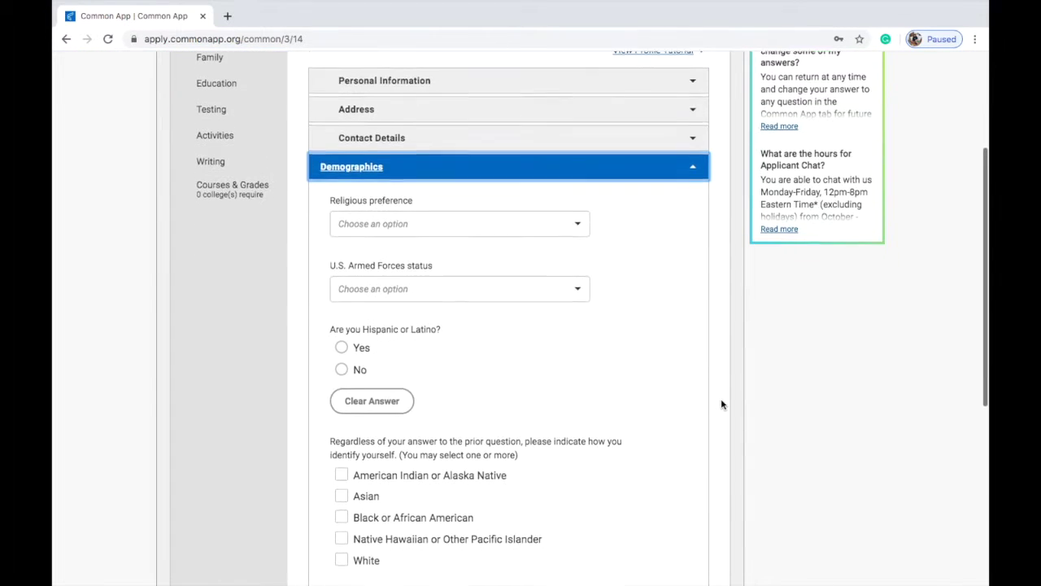
scroll(722, 404, "down", 1)
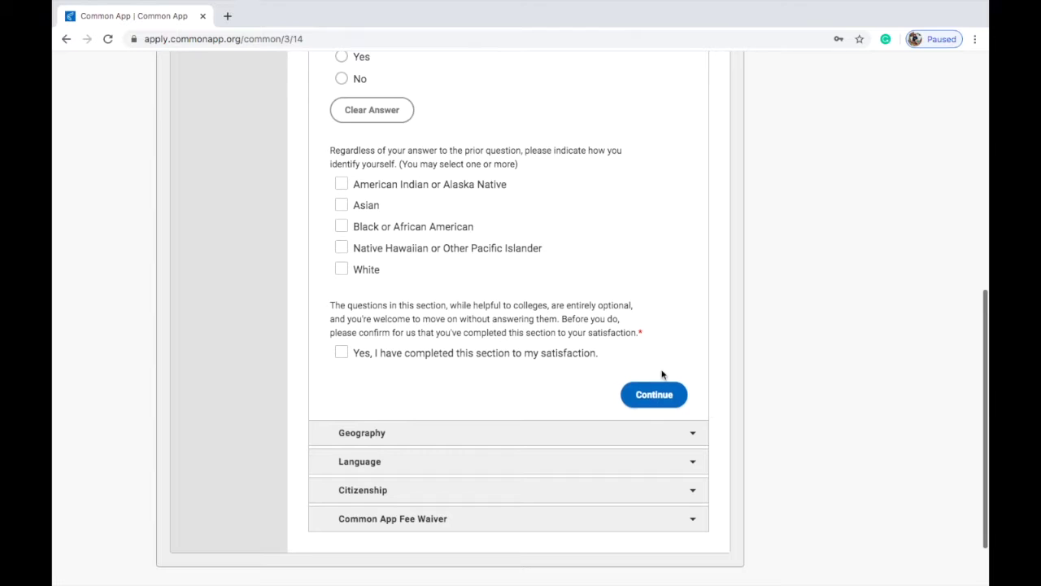
left_click(662, 390)
scroll(662, 389, "down", 1)
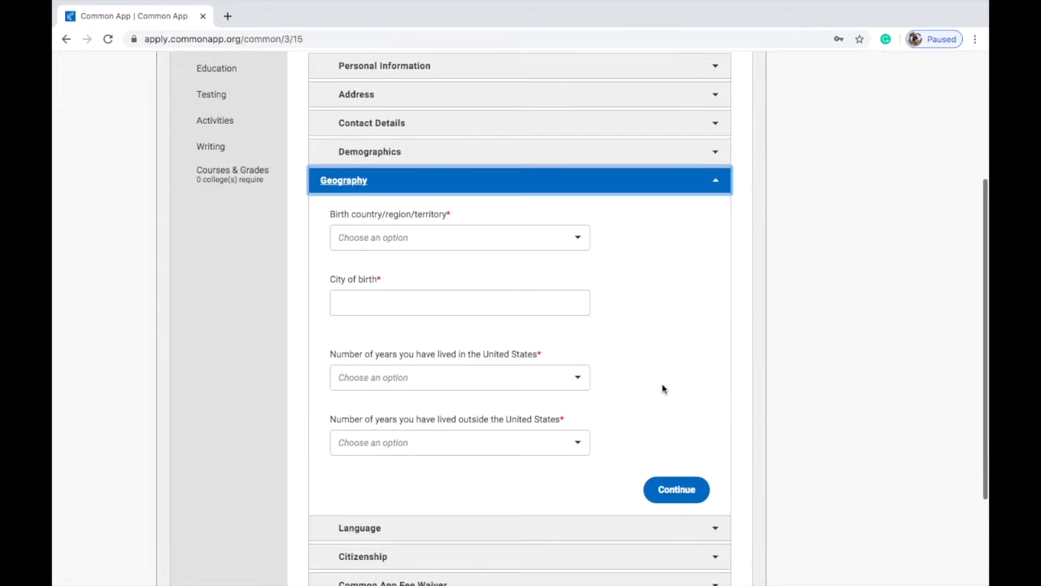
left_click(675, 487)
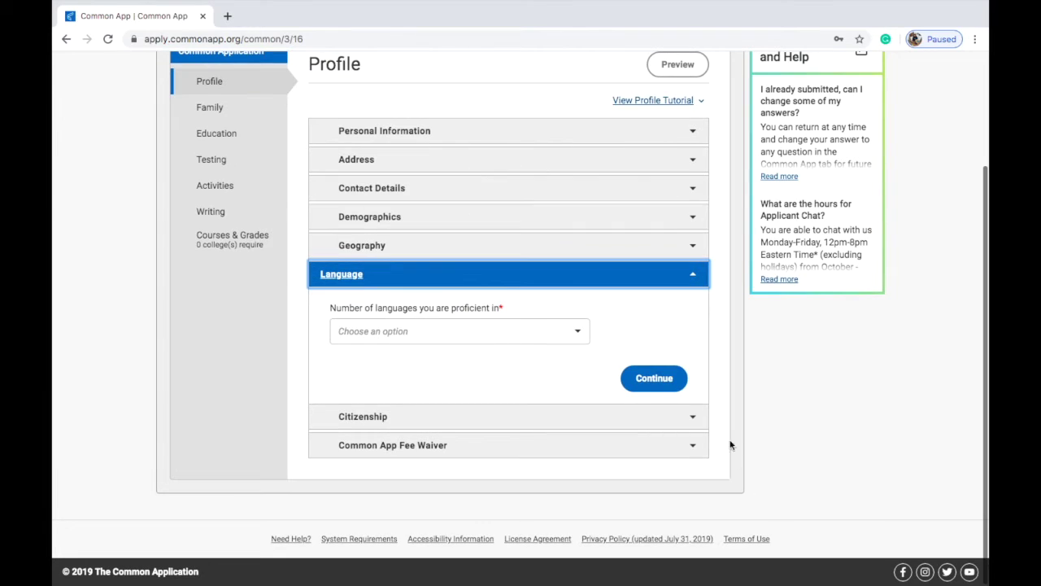
Step: Set the number of proficient languages to 2
left_click(581, 332)
left_click(586, 334)
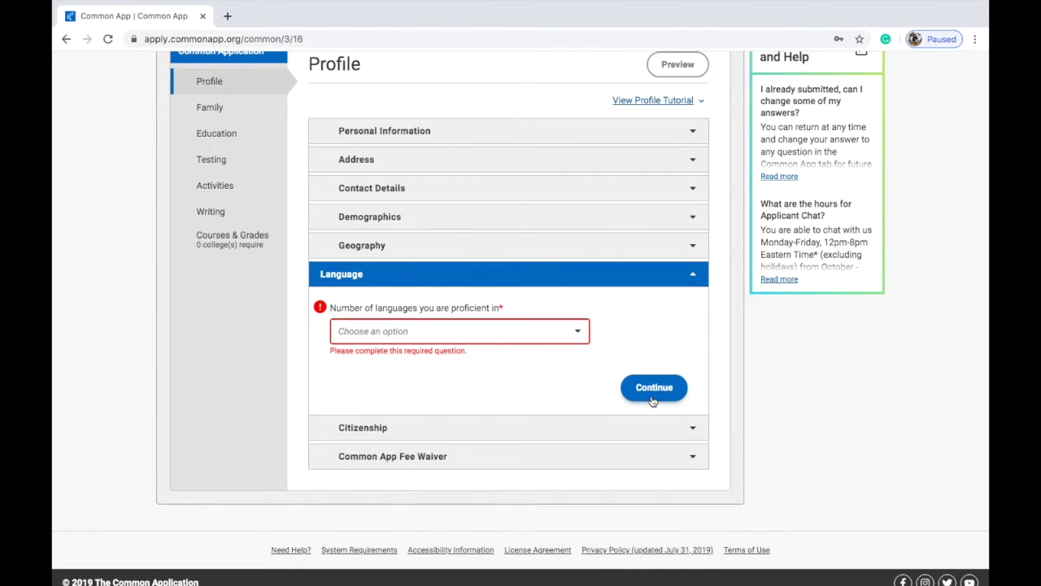
left_click(558, 332)
left_click(553, 379)
scroll(553, 379, "down", 4)
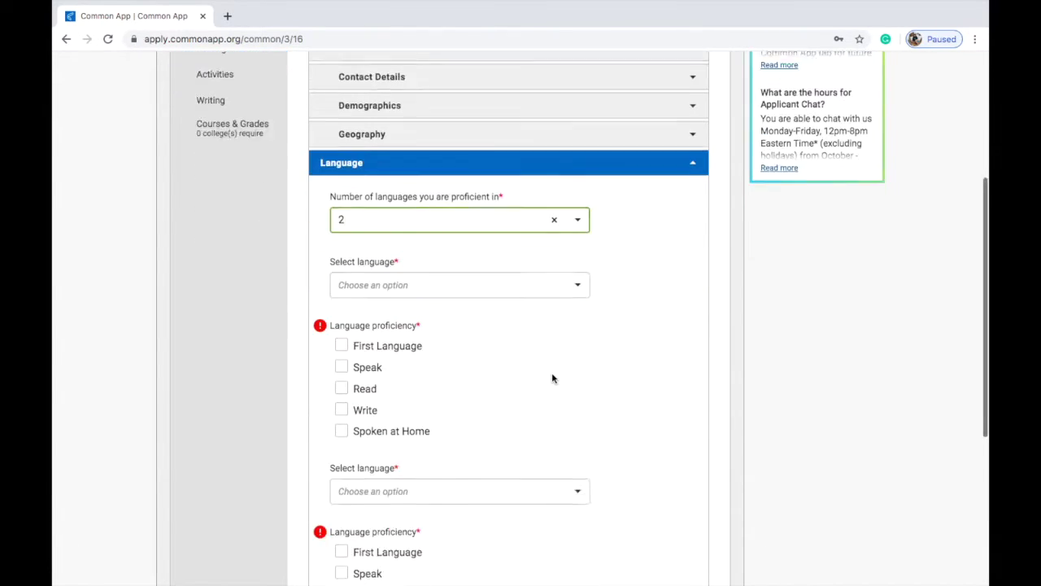
Step: Move on to Citizenship and set citizenship status to Other (Non-US)
left_click(657, 437)
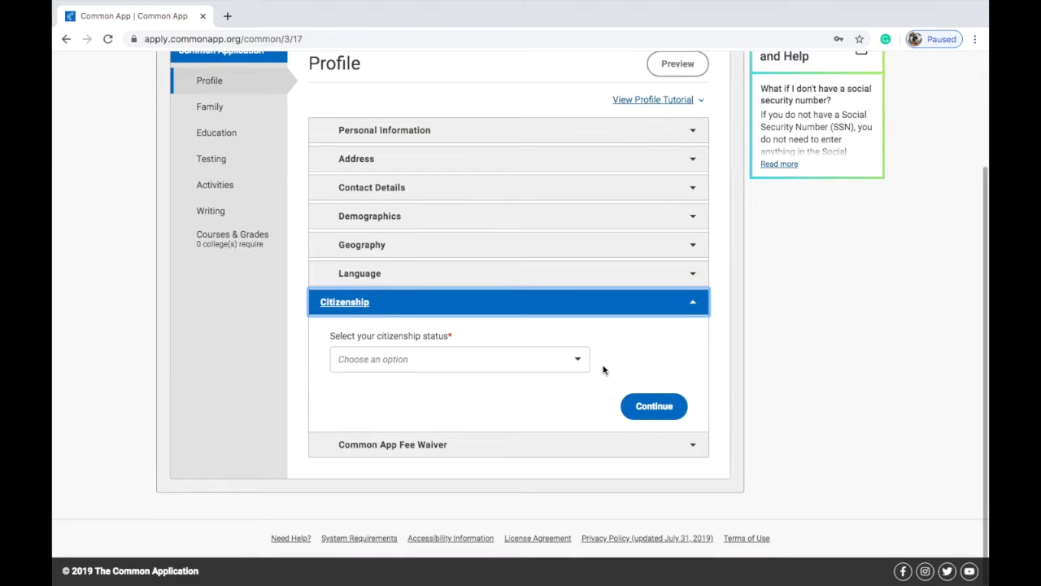
left_click(555, 359)
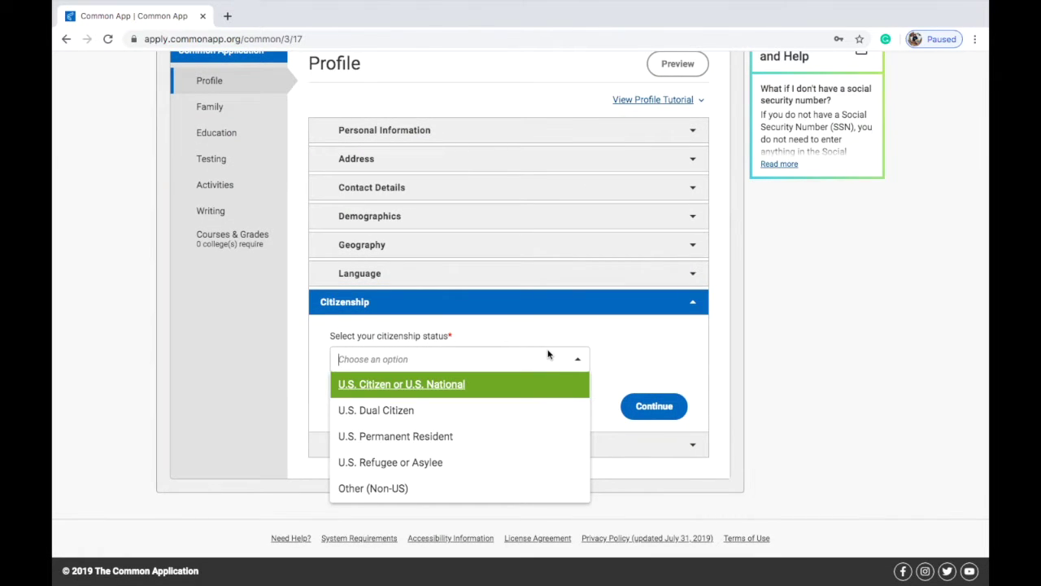
type("mo")
left_click(553, 358)
left_click(503, 490)
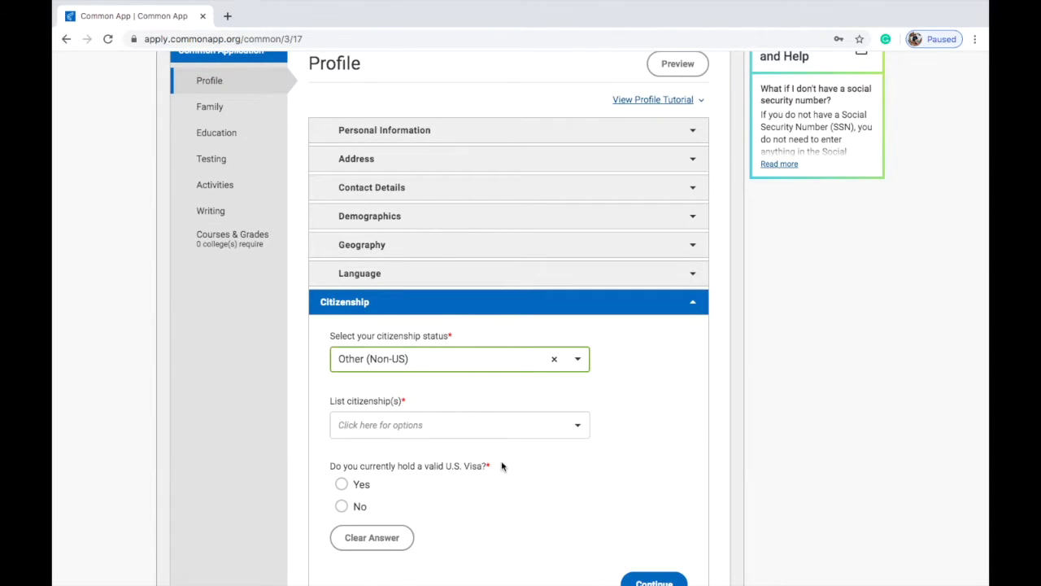
scroll(499, 468, "down", 1)
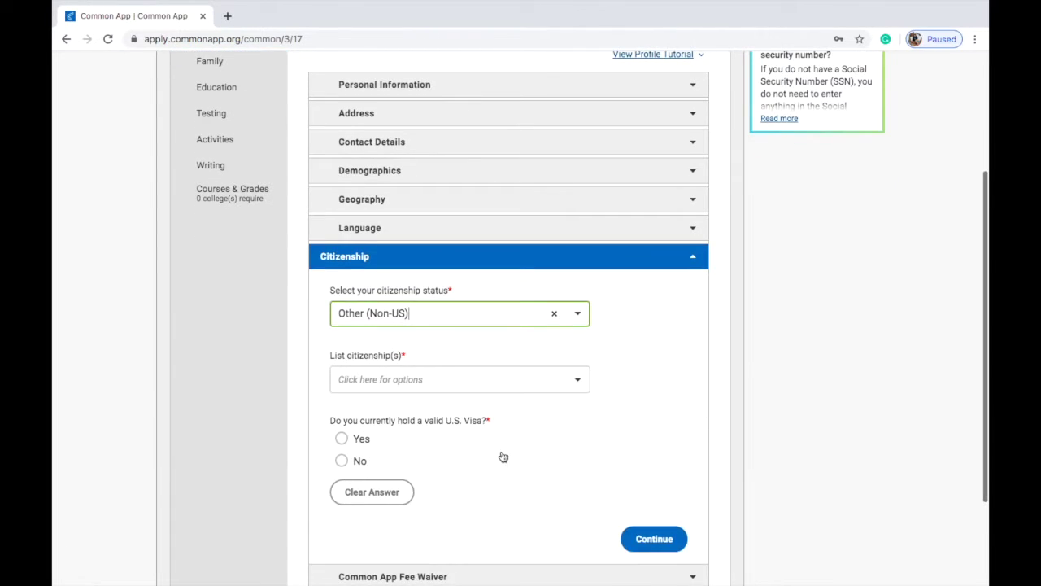
Step: Search 'mon' and add Mongolia as the country of citizenship
left_click(479, 382)
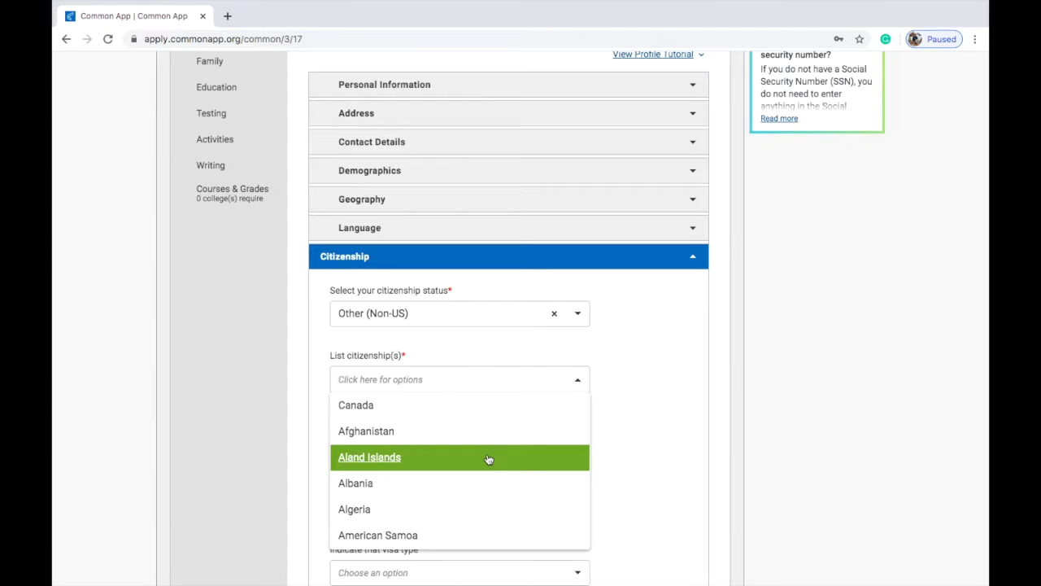
type("mon")
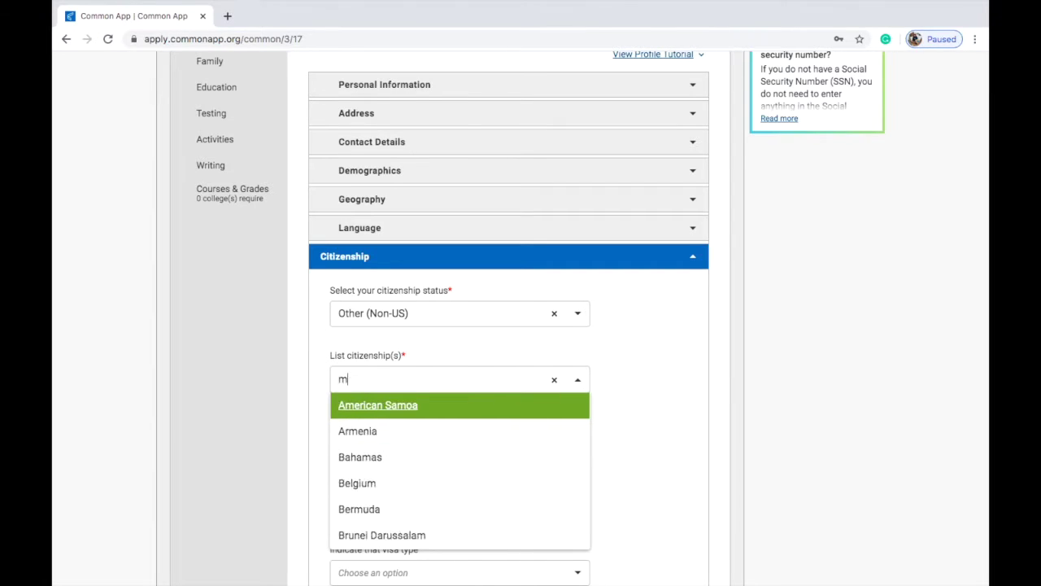
left_click(449, 428)
scroll(568, 409, "down", 2)
left_click(646, 400)
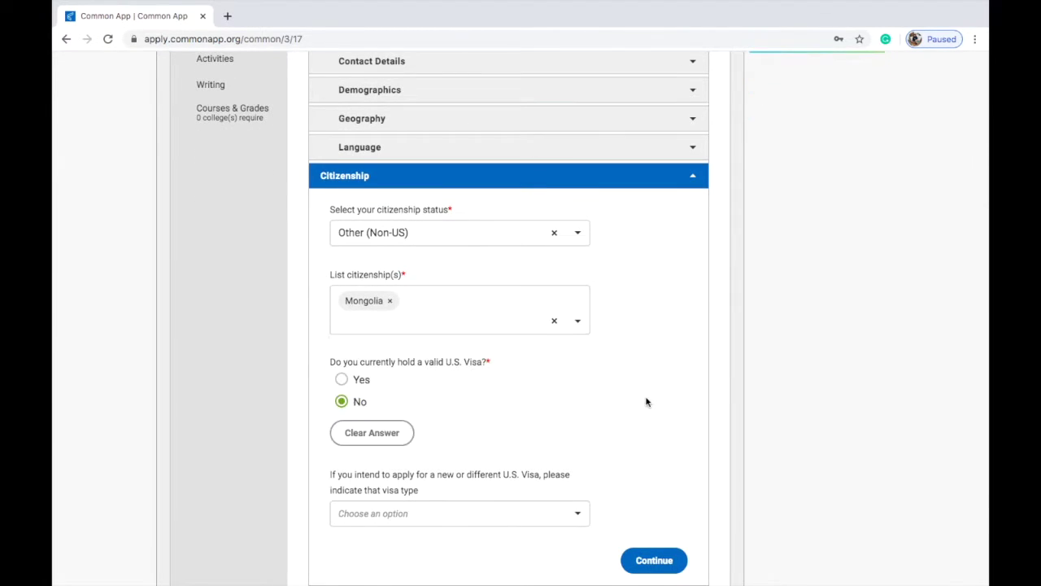
scroll(646, 399, "down", 2)
scroll(526, 378, "up", 3)
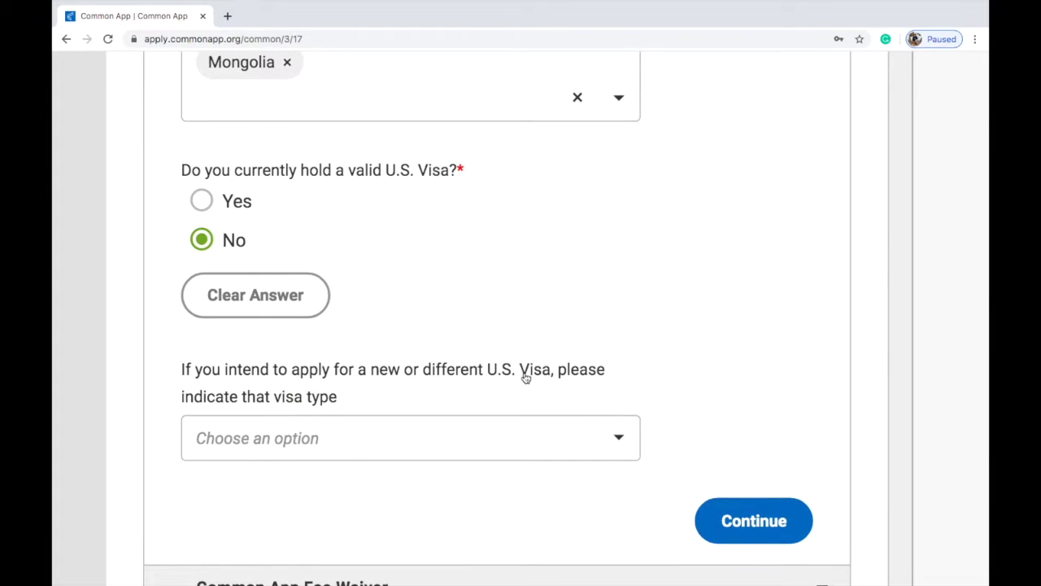
scroll(537, 431, "down", 3)
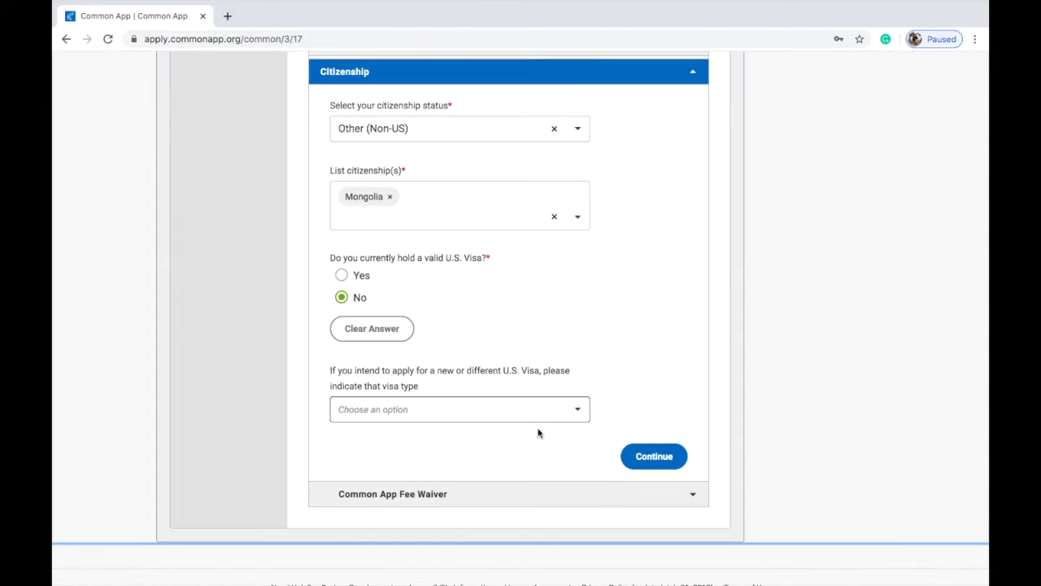
Step: Choose F-1 Student as the intended visa type and save Citizenship
left_click(529, 406)
scroll(531, 444, "down", 3)
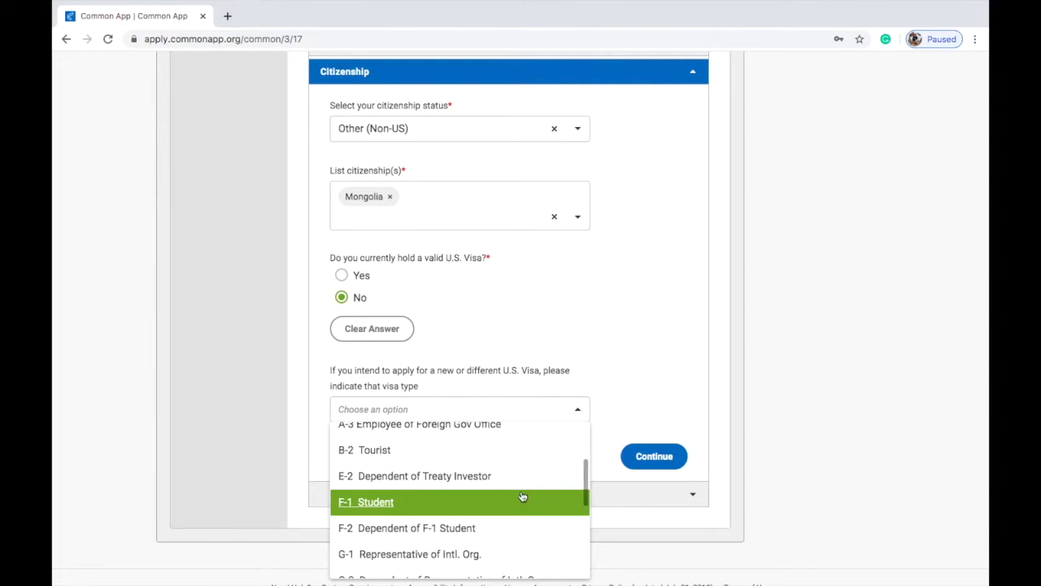
left_click(527, 494)
left_click(643, 452)
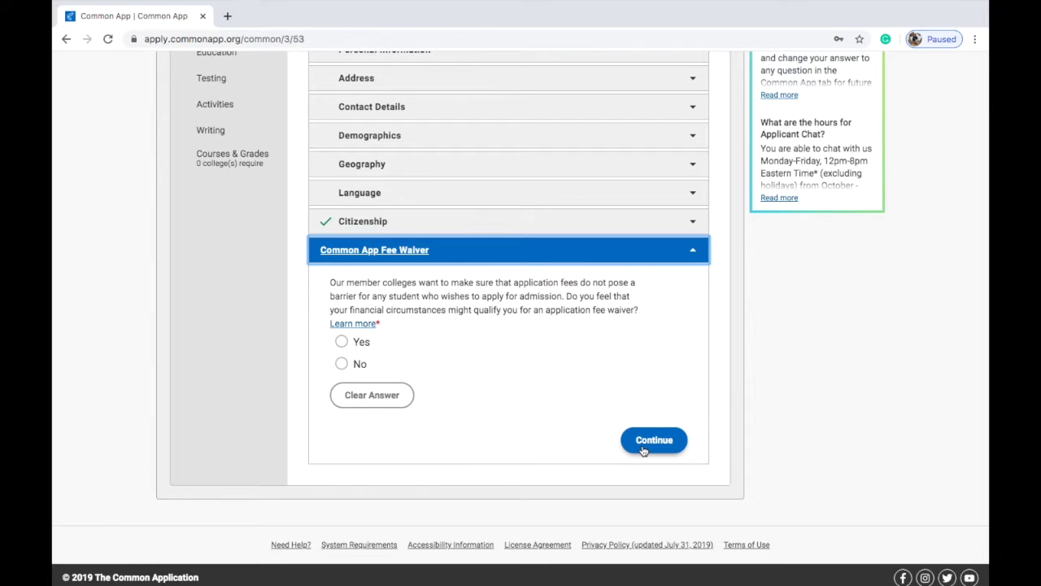
Step: Answer Yes to the fee waiver, claim the supporting-statement indicator, and continue to Family
scroll(387, 281, "up", 5)
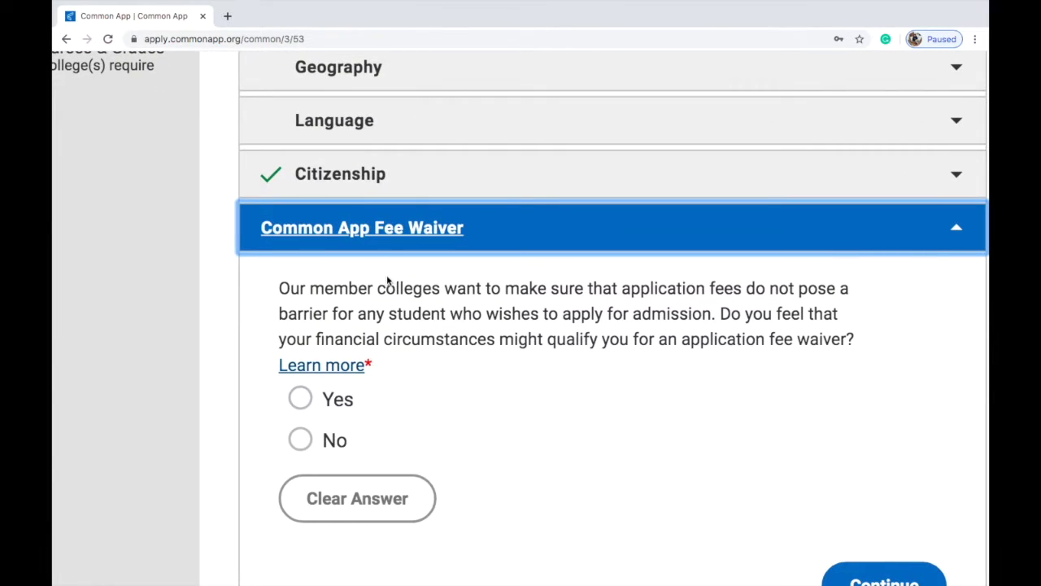
scroll(495, 396, "right", 2)
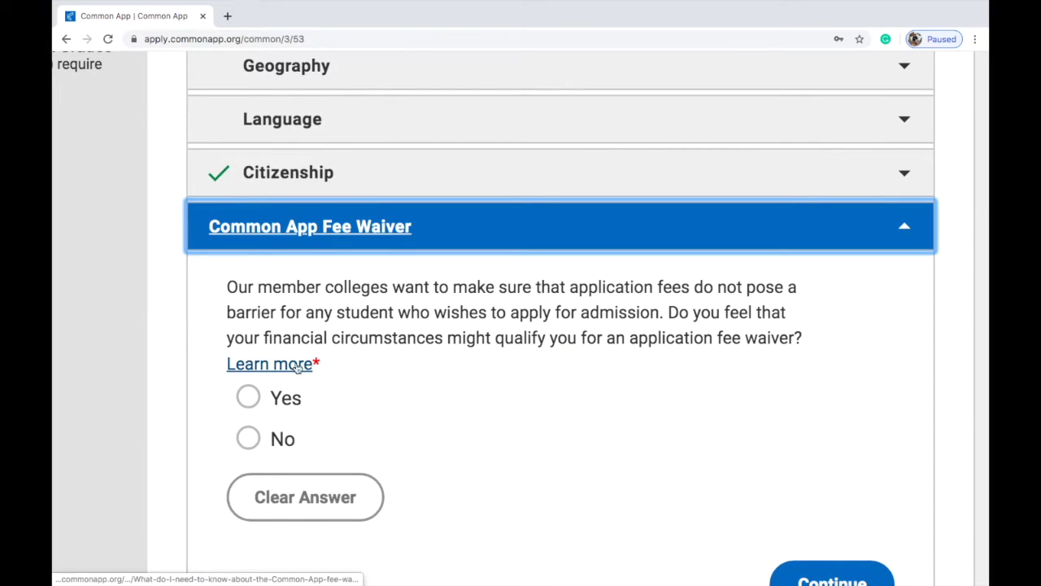
left_click(248, 396)
scroll(434, 437, "down", 5)
scroll(436, 437, "down", 3)
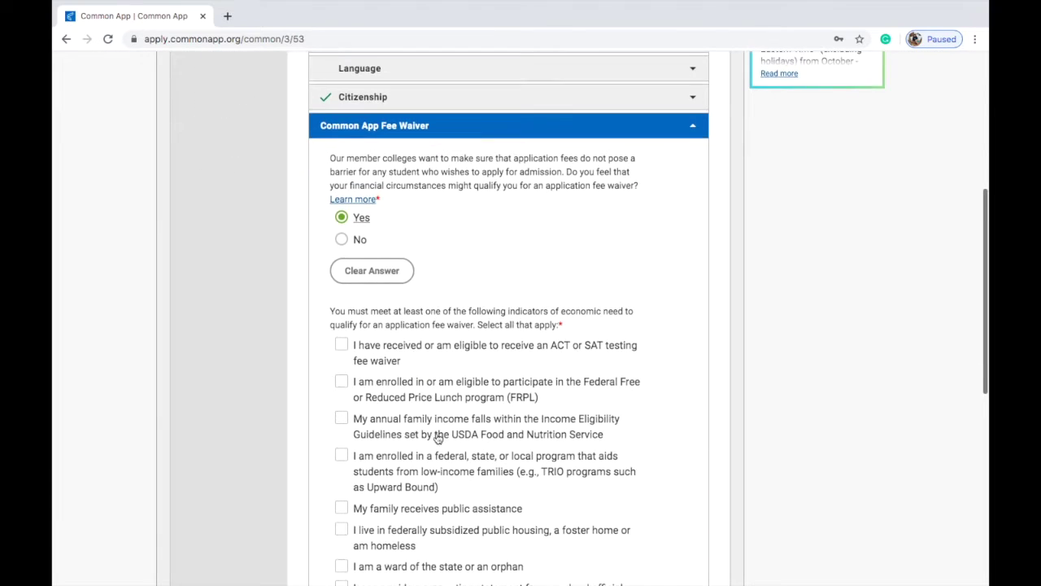
scroll(436, 439, "down", 1)
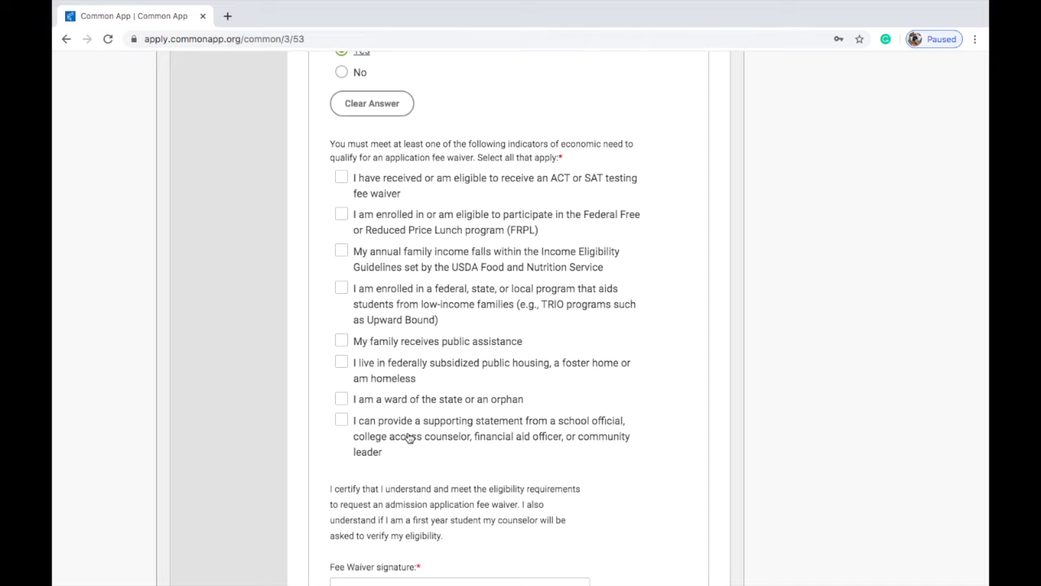
left_click(408, 437)
scroll(491, 495, "down", 4)
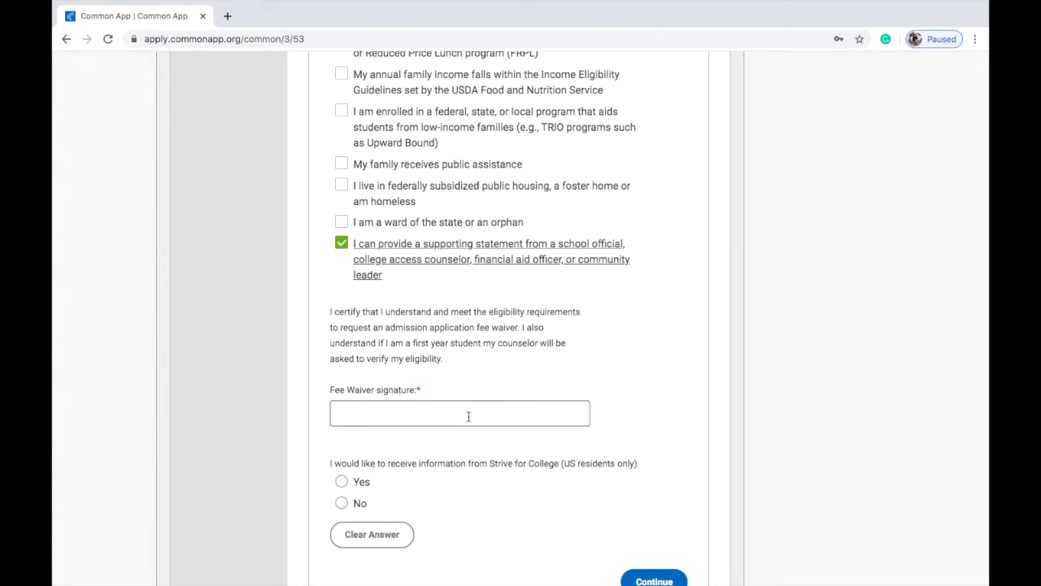
scroll(521, 463, "down", 1)
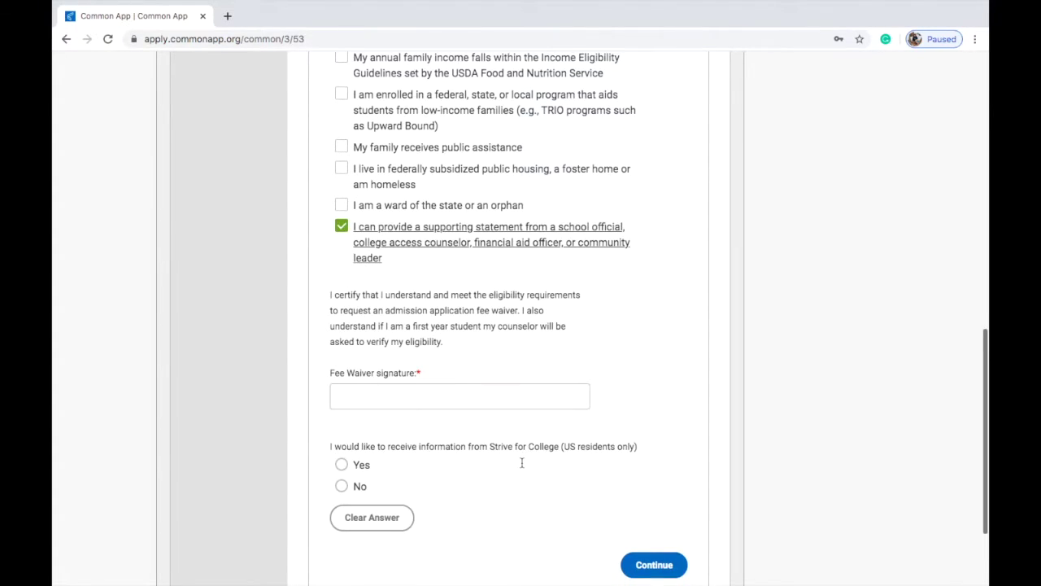
scroll(522, 463, "down", 1)
scroll(488, 463, "down", 2)
left_click(626, 479)
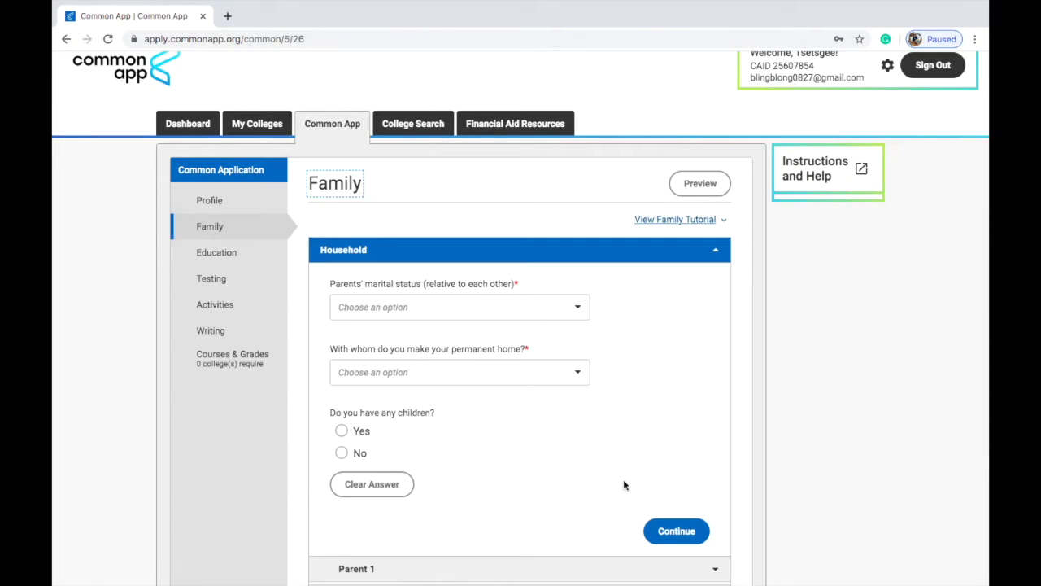
Step: Skip past Household and Parent 1 without filling them in
scroll(593, 430, "down", 2)
left_click(549, 253)
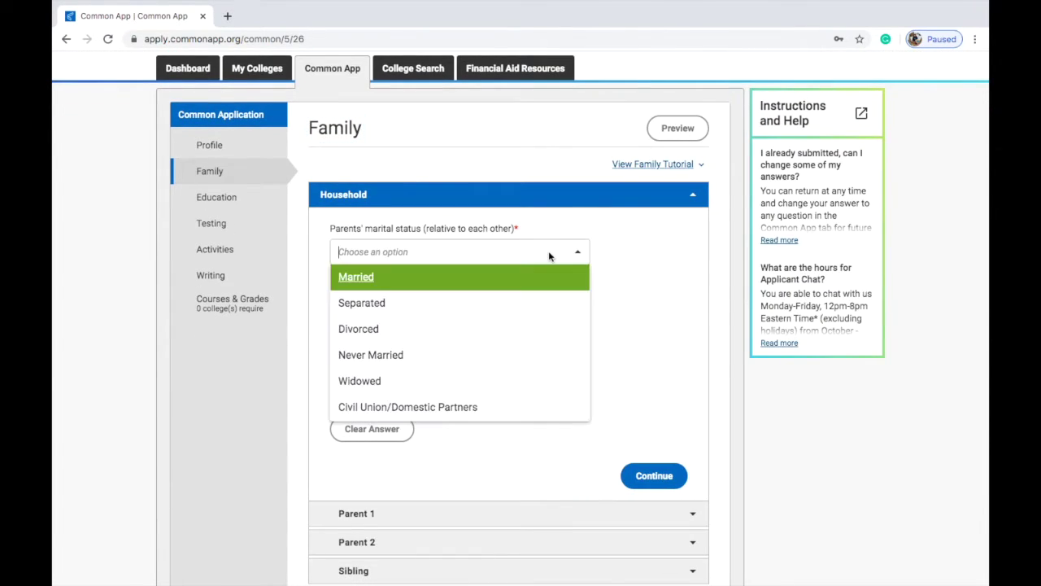
left_click(588, 260)
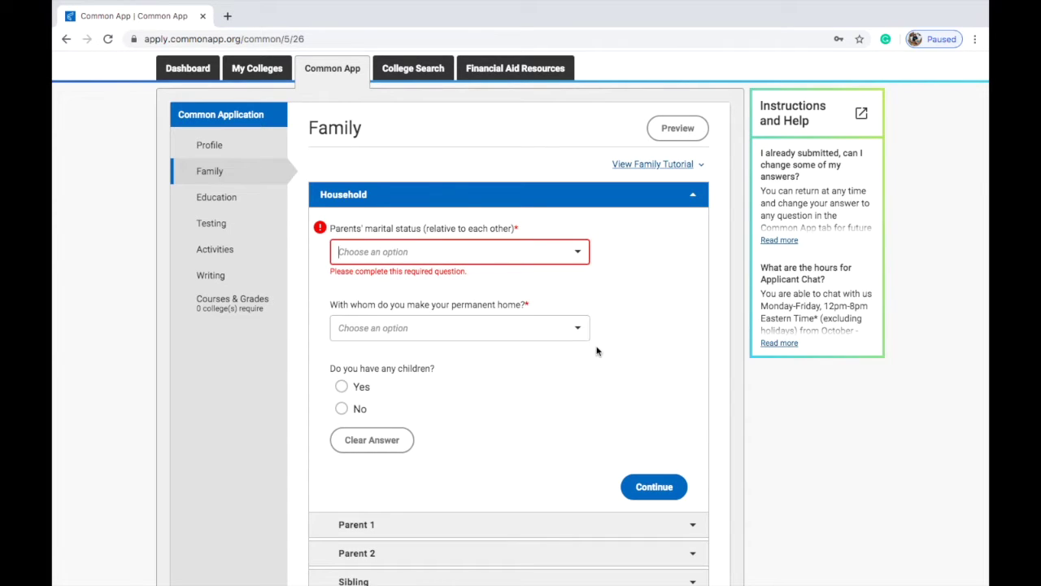
scroll(634, 365, "down", 2)
left_click(665, 418)
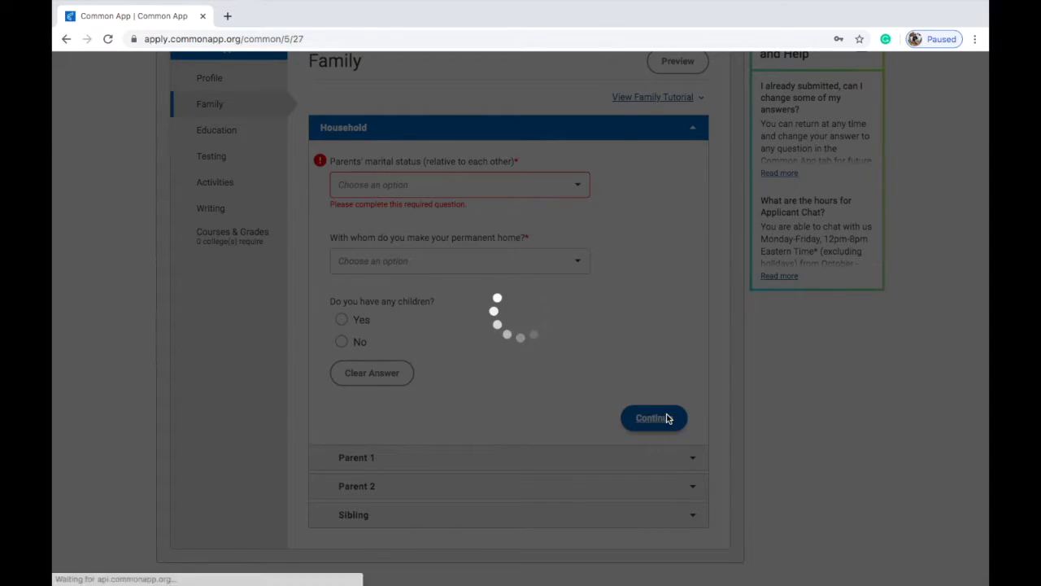
scroll(666, 412, "down", 4)
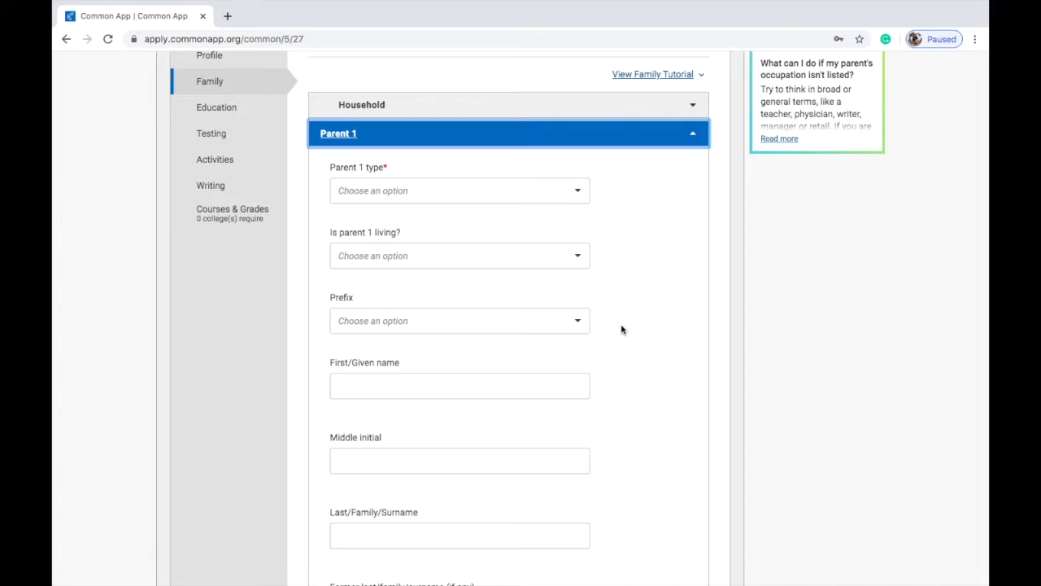
scroll(618, 385, "down", 15)
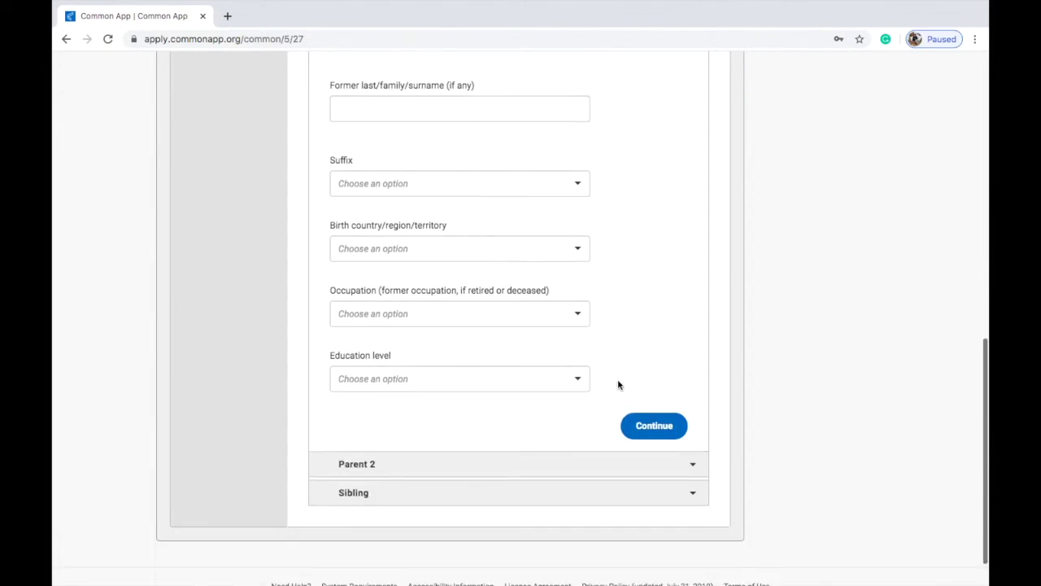
left_click(638, 400)
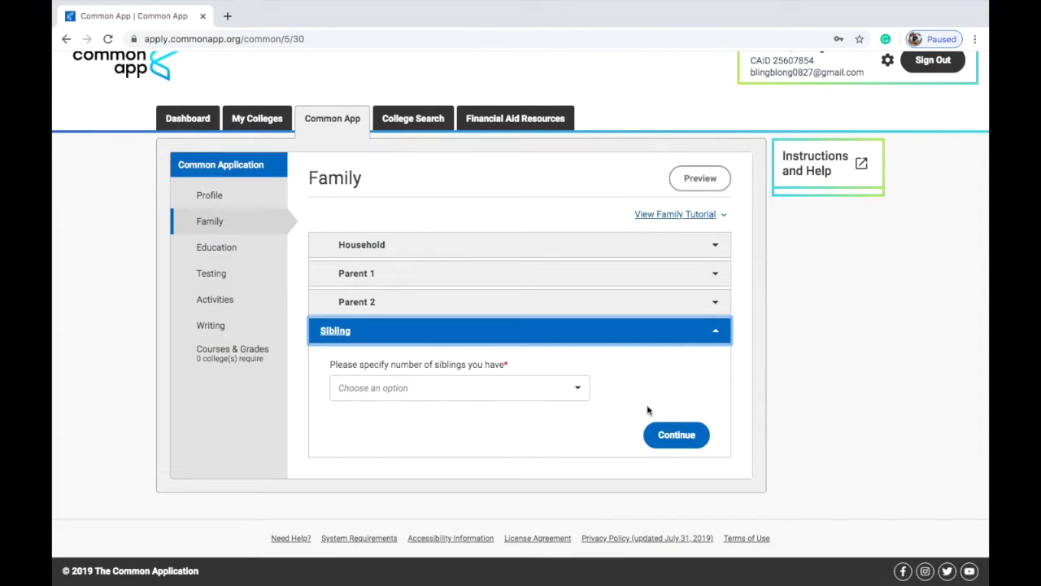
Step: Set the number of siblings to 1
left_click(564, 388)
left_click(560, 439)
scroll(558, 427, "down", 10)
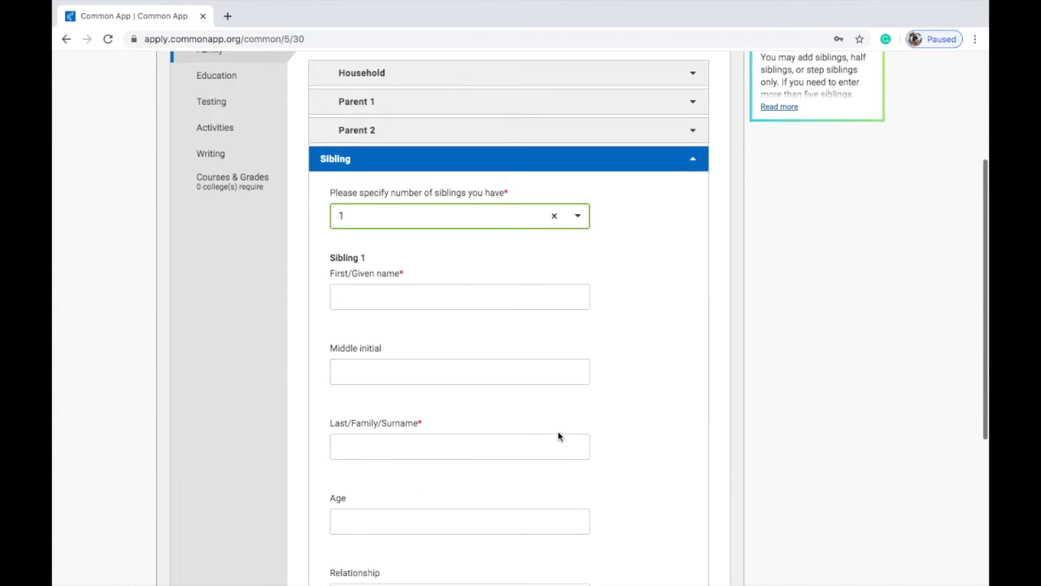
scroll(569, 415, "down", 3)
Step: Move on to Education, search high schools by High School Name, then close the lookup
left_click(642, 430)
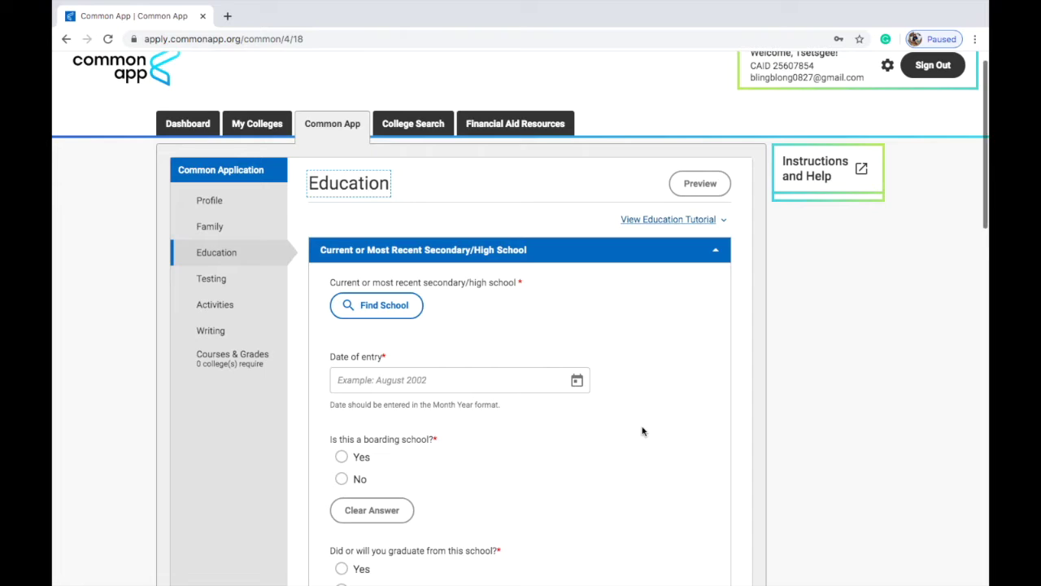
scroll(641, 430, "down", 1)
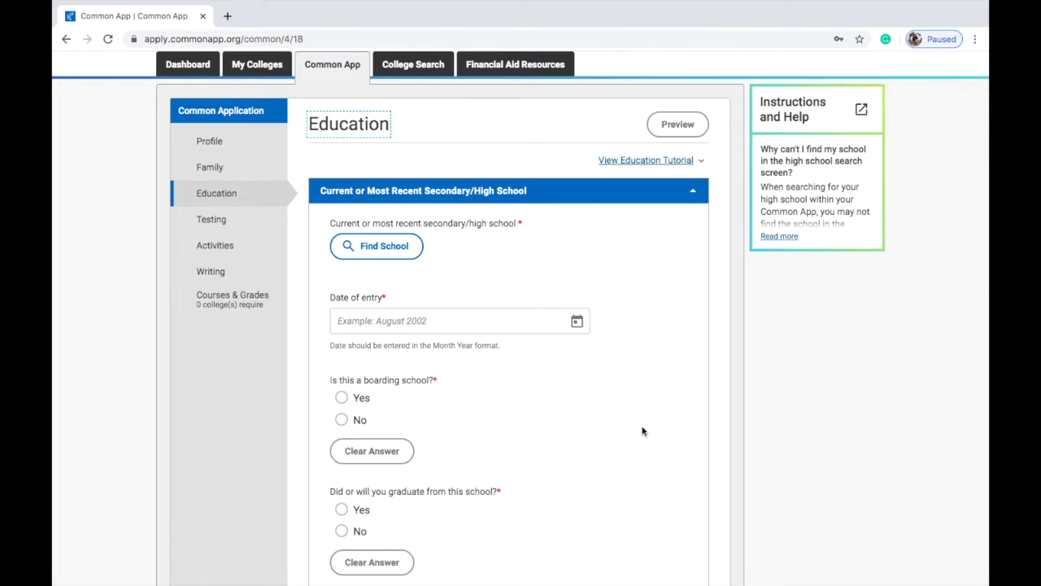
left_click(411, 246)
left_click(416, 203)
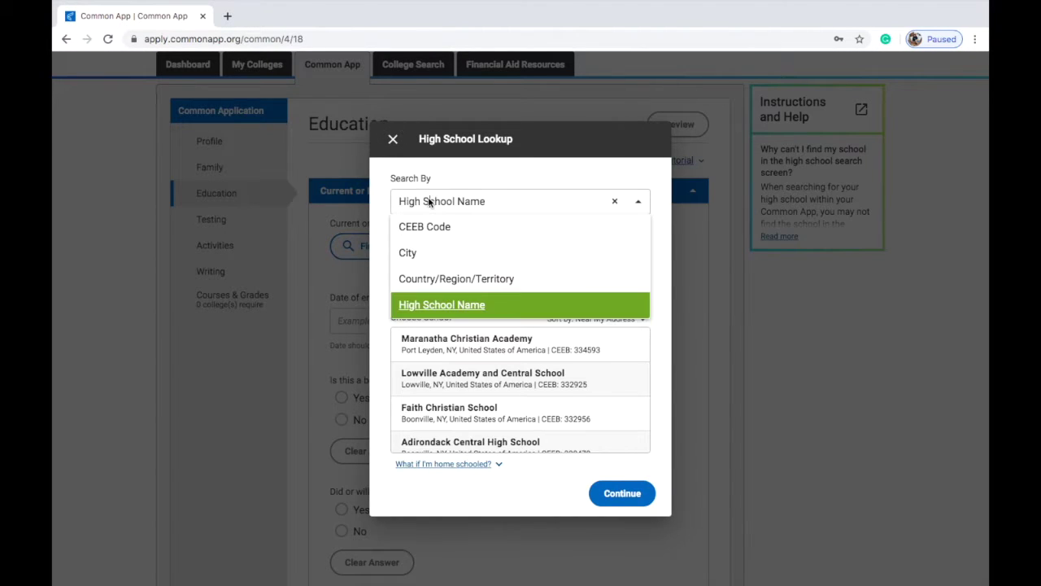
left_click(480, 305)
left_click(481, 273)
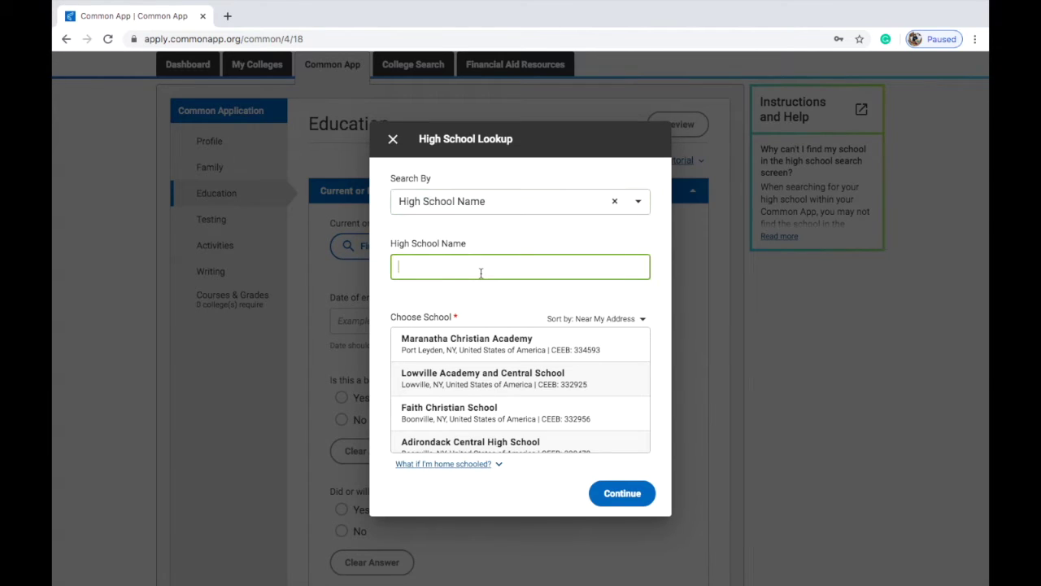
scroll(523, 367, "down", 5)
scroll(523, 367, "up", 5)
left_click(392, 139)
scroll(467, 355, "down", 2)
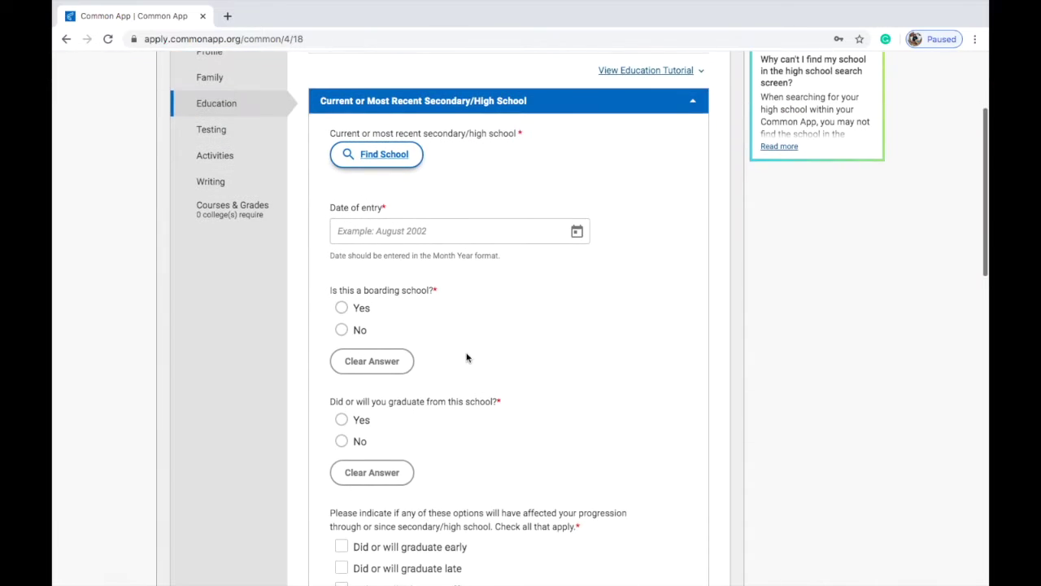
Step: Set the high school date of entry to September 2008
scroll(454, 226, "up", 1)
left_click(454, 233)
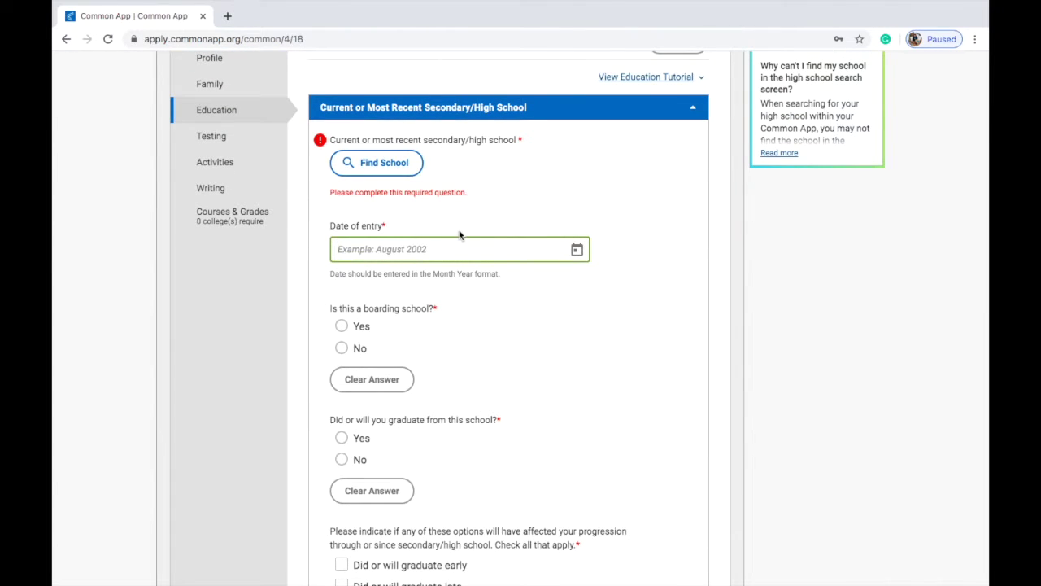
left_click(583, 250)
scroll(472, 382, "down", 1)
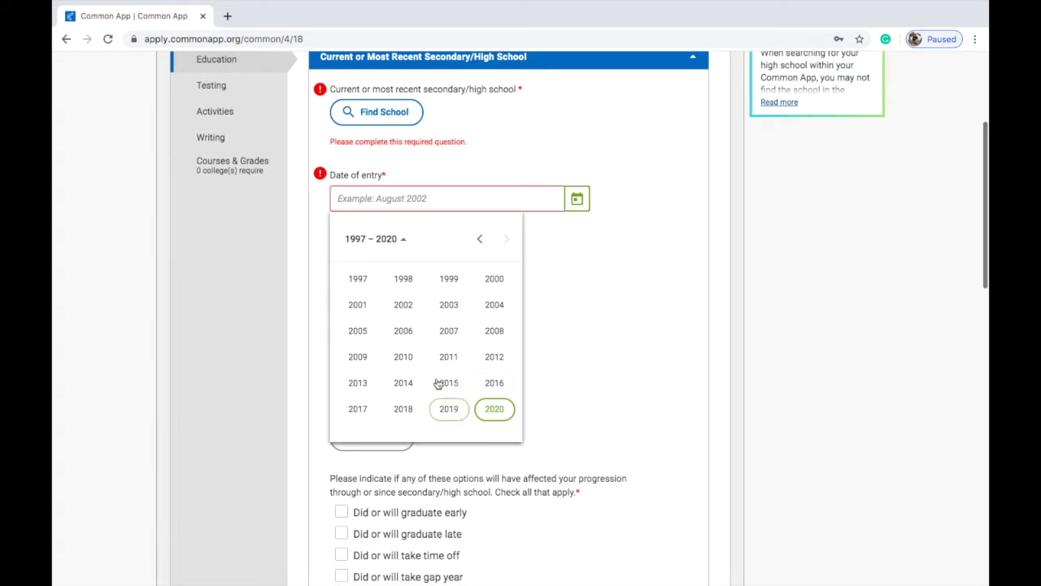
left_click(491, 337)
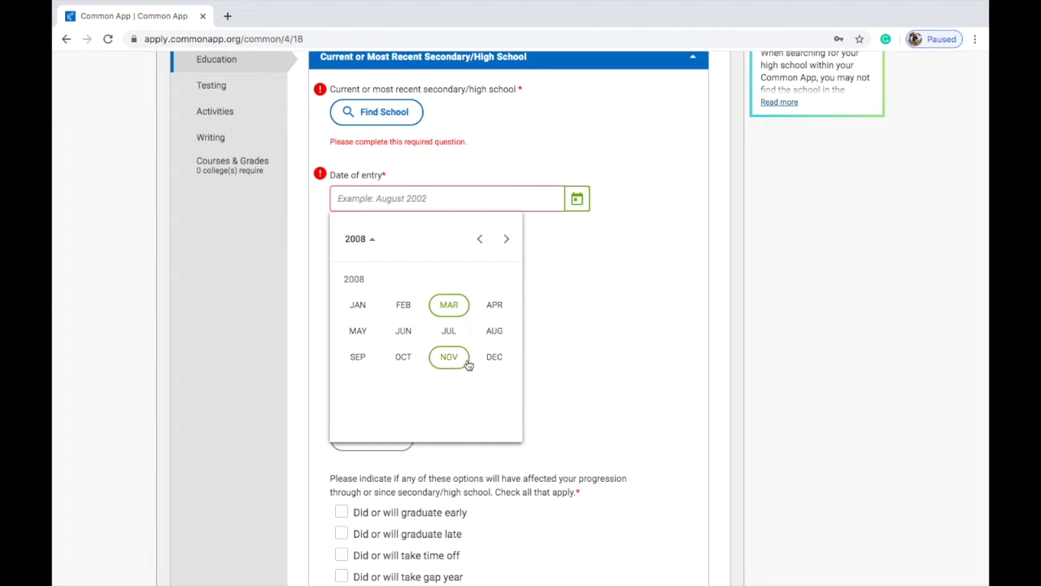
left_click(357, 356)
Step: Save the current high school details
scroll(407, 293, "down", 1)
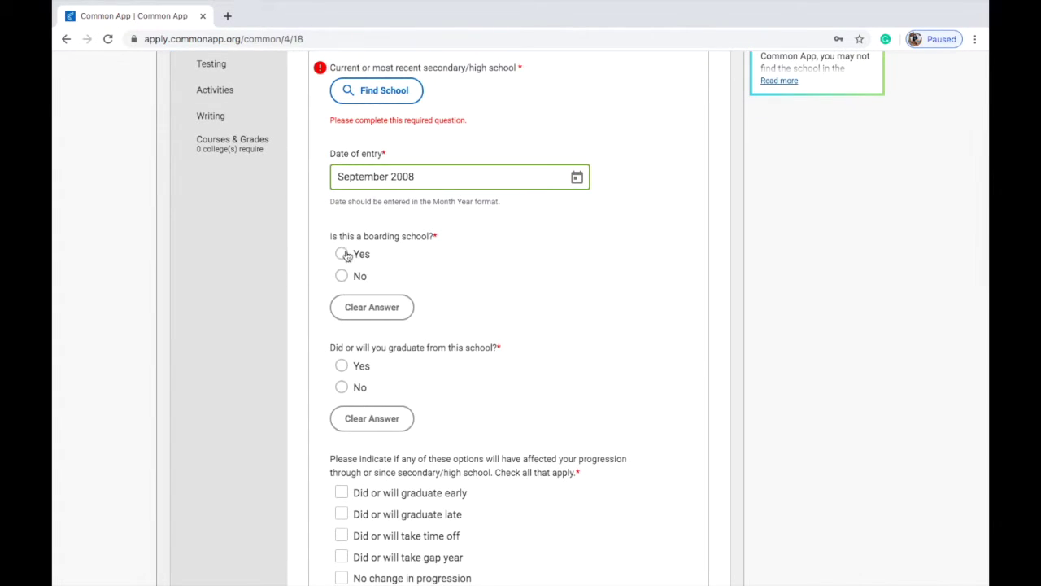
scroll(423, 372, "down", 3)
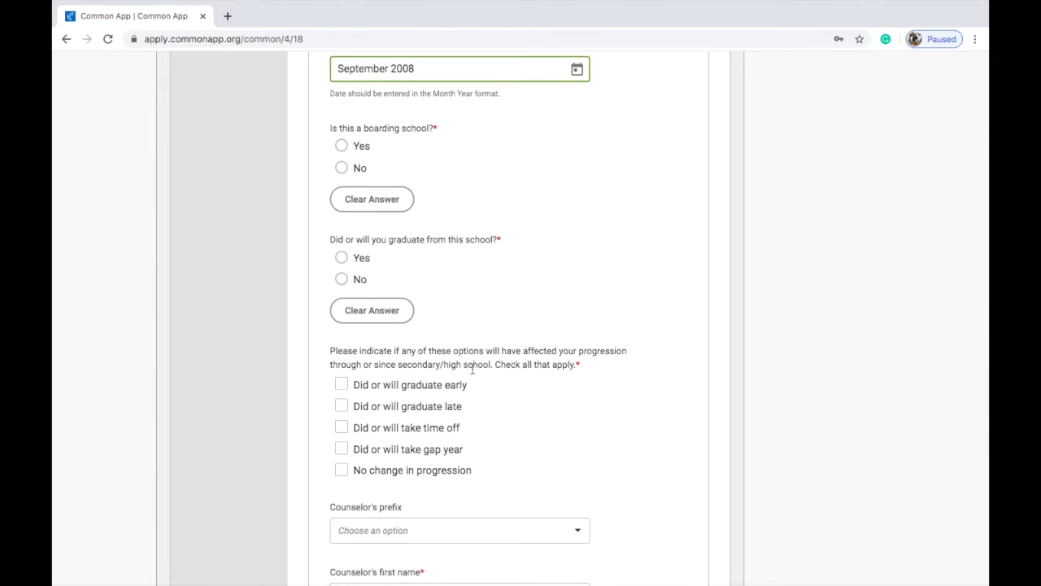
scroll(470, 369, "down", 2)
scroll(472, 369, "down", 1)
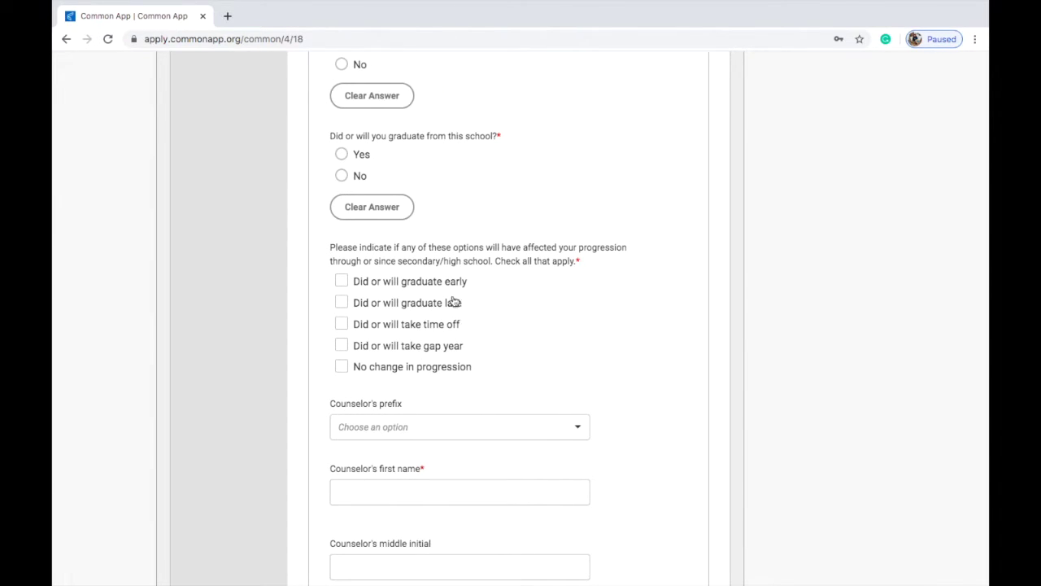
scroll(455, 418, "down", 4)
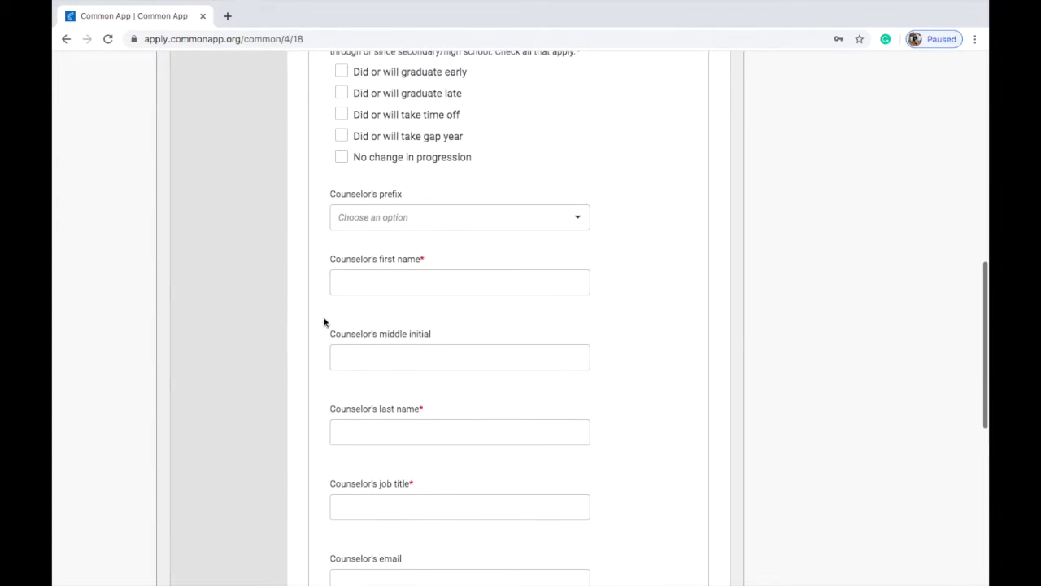
scroll(524, 533, "down", 2)
scroll(525, 533, "down", 3)
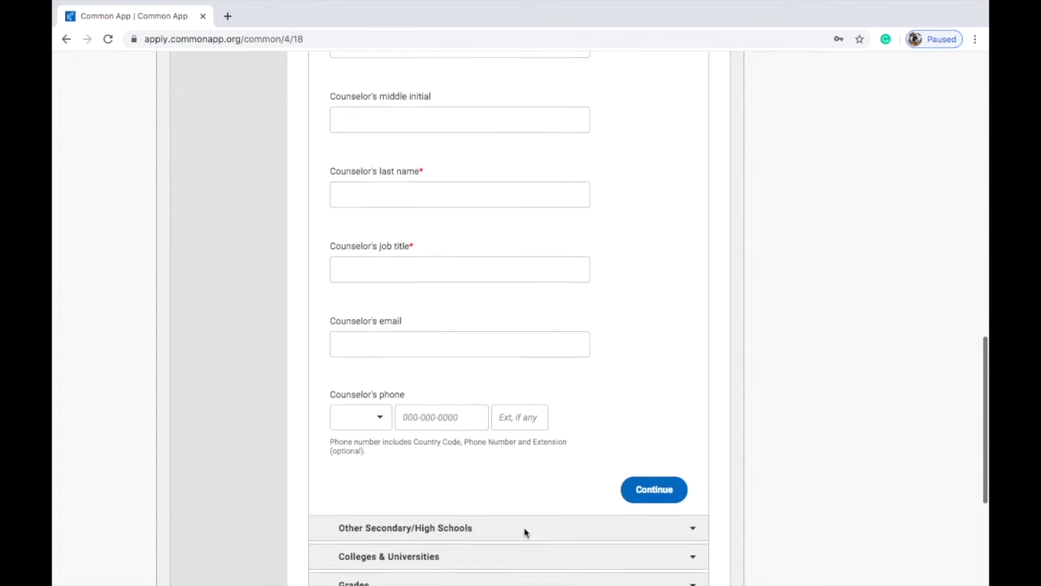
left_click(633, 479)
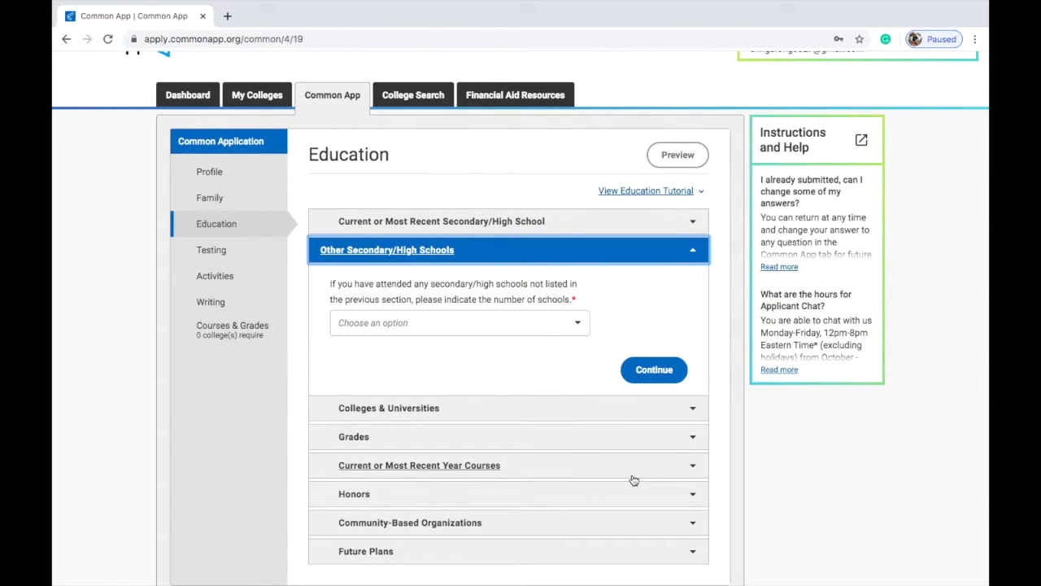
Step: Continue past Other Secondary/High Schools and Colleges without choosing a school count
left_click(579, 322)
left_click(650, 375)
left_click(649, 387)
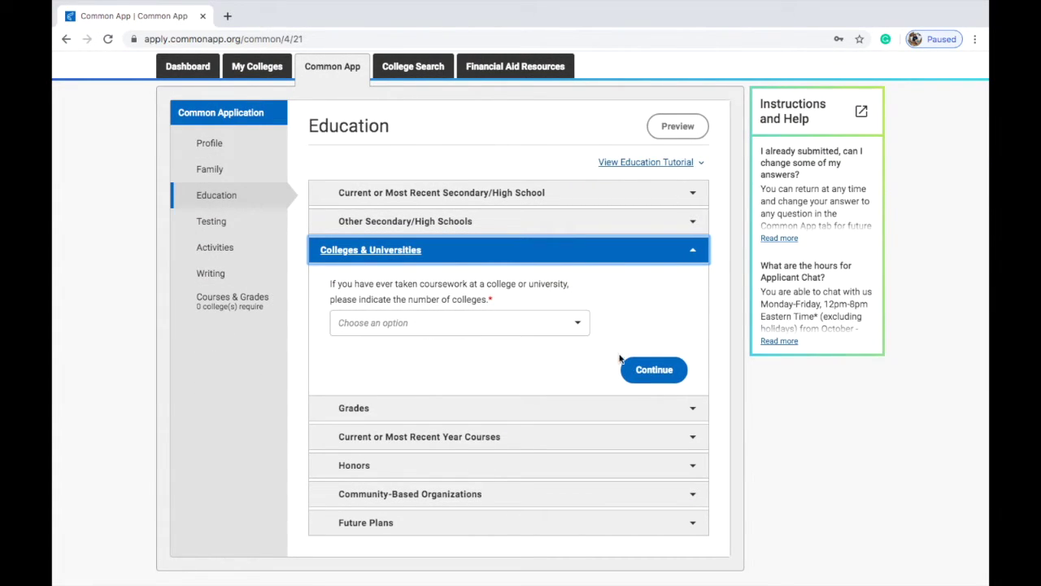
left_click(630, 372)
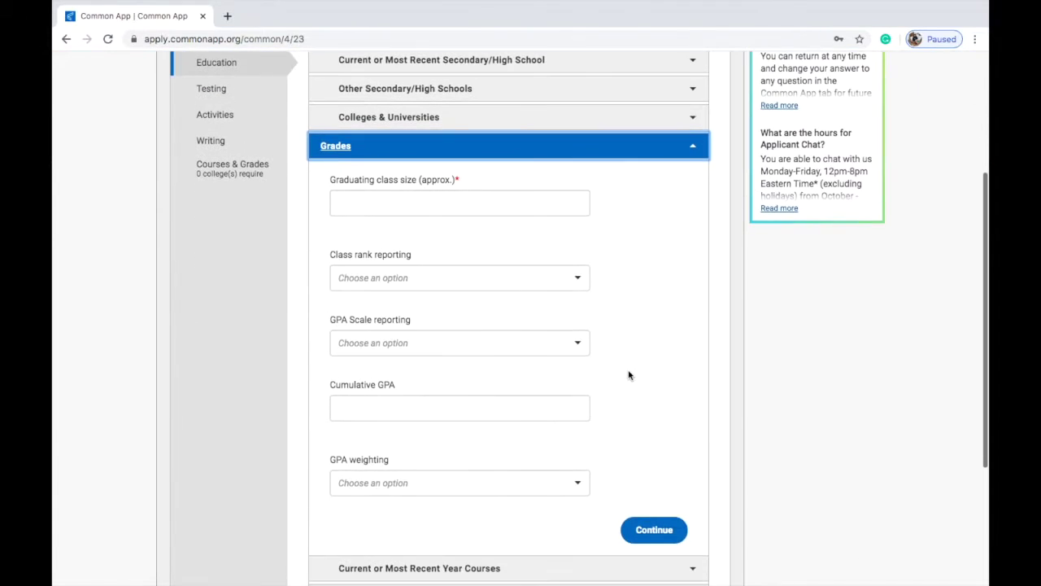
Step: Enter graduating class size 73 and an Exact class rank of 5
left_click(516, 145)
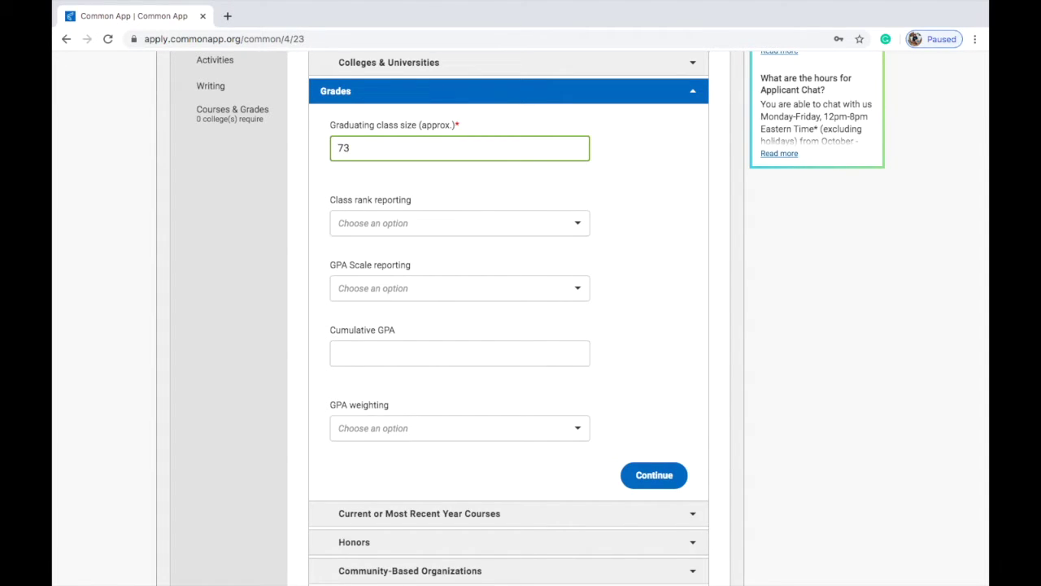
left_click(582, 229)
scroll(569, 292, "down", 1)
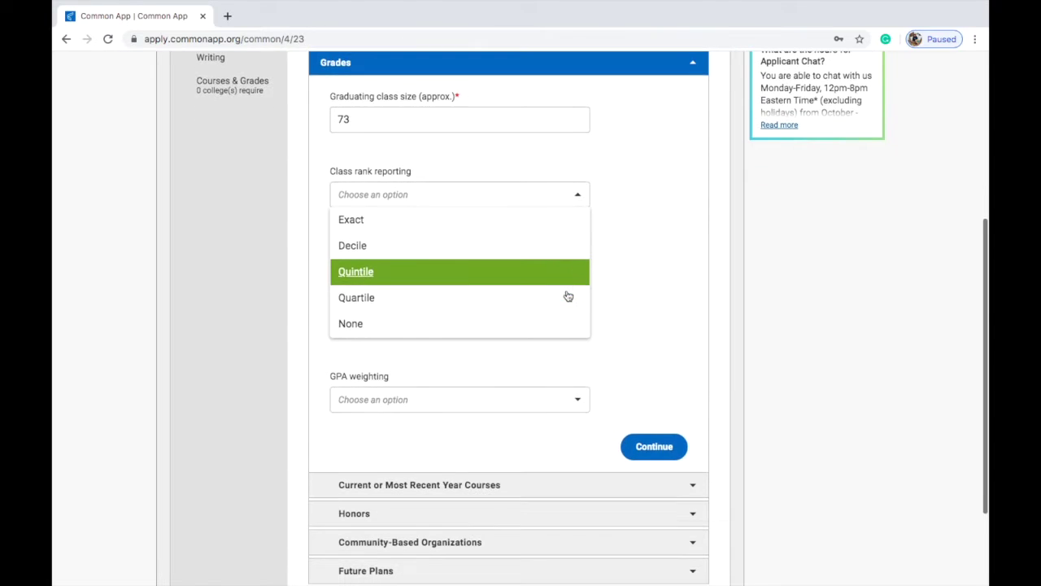
left_click(411, 229)
left_click(419, 261)
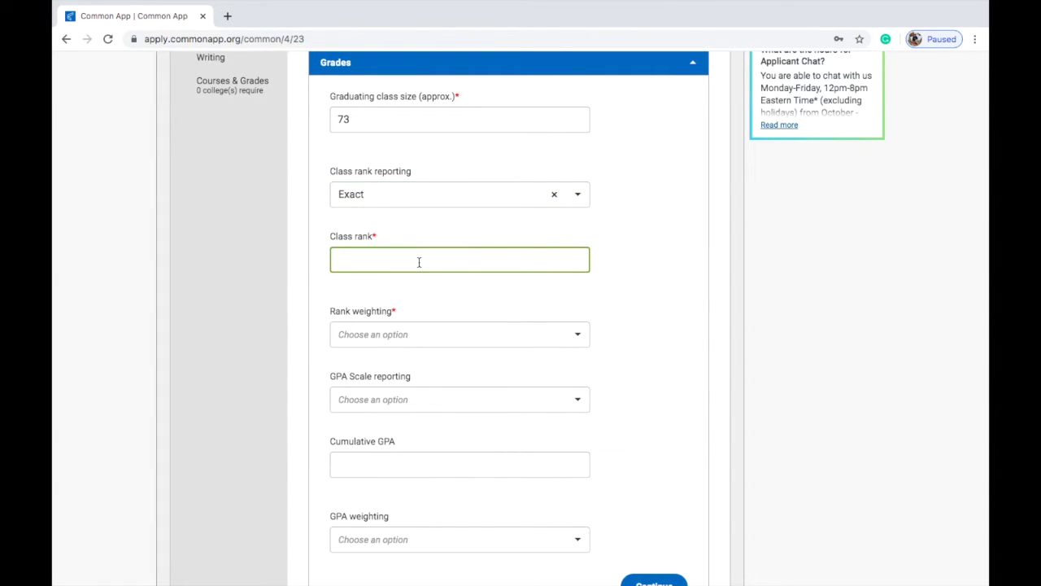
scroll(681, 235, "down", 1)
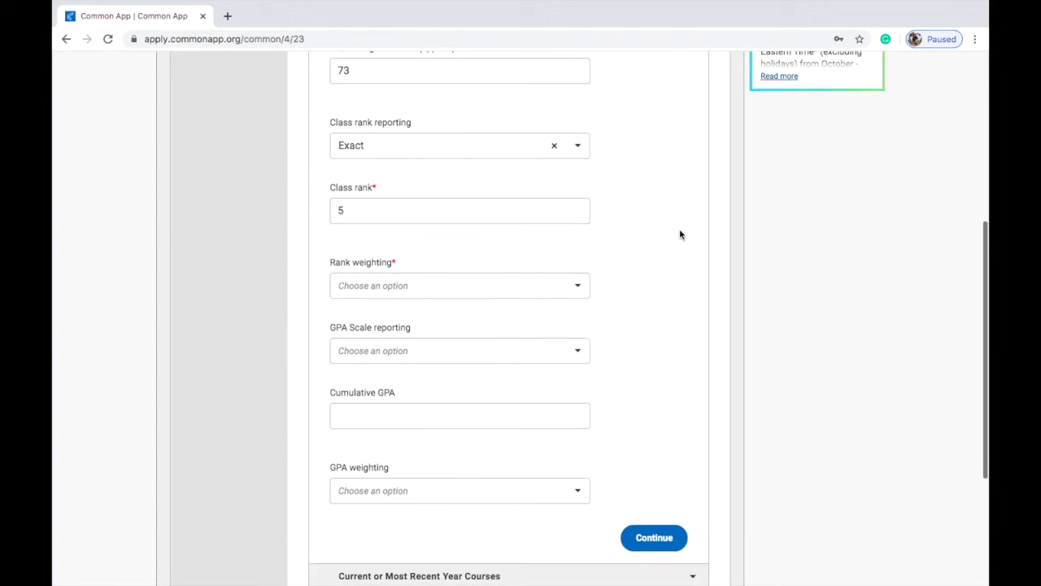
left_click(582, 252)
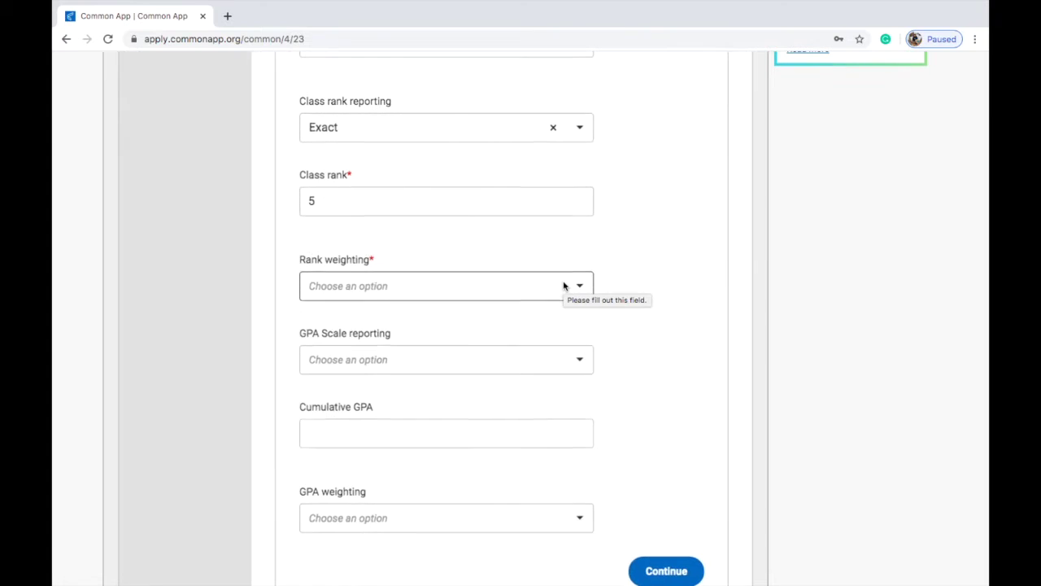
Step: Mark the class rank Unweighted, set GPA scale to 100 and cumulative GPA to 95
left_click(564, 286)
left_click(546, 338)
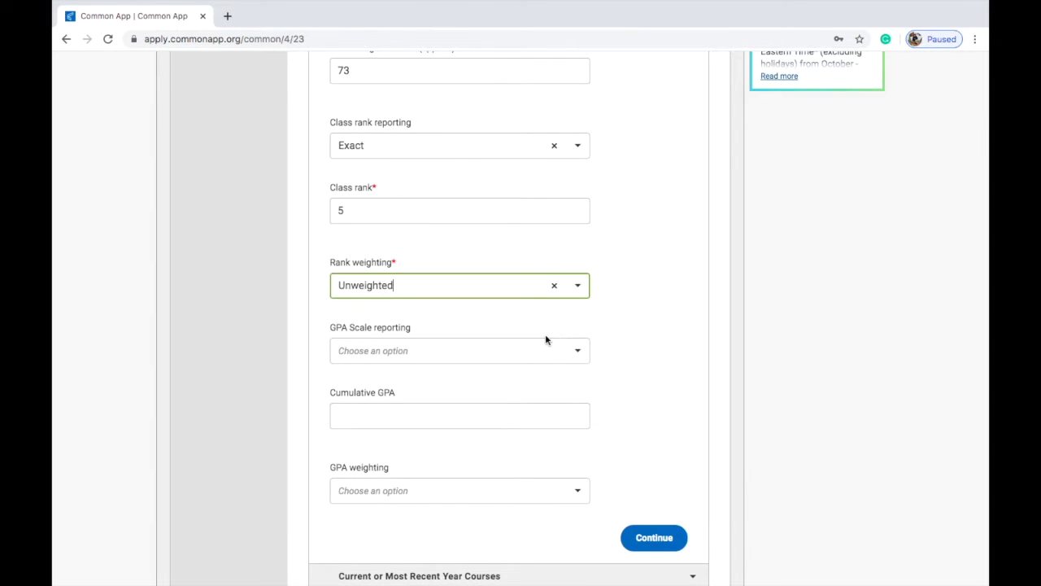
left_click(540, 352)
scroll(541, 401, "down", 10)
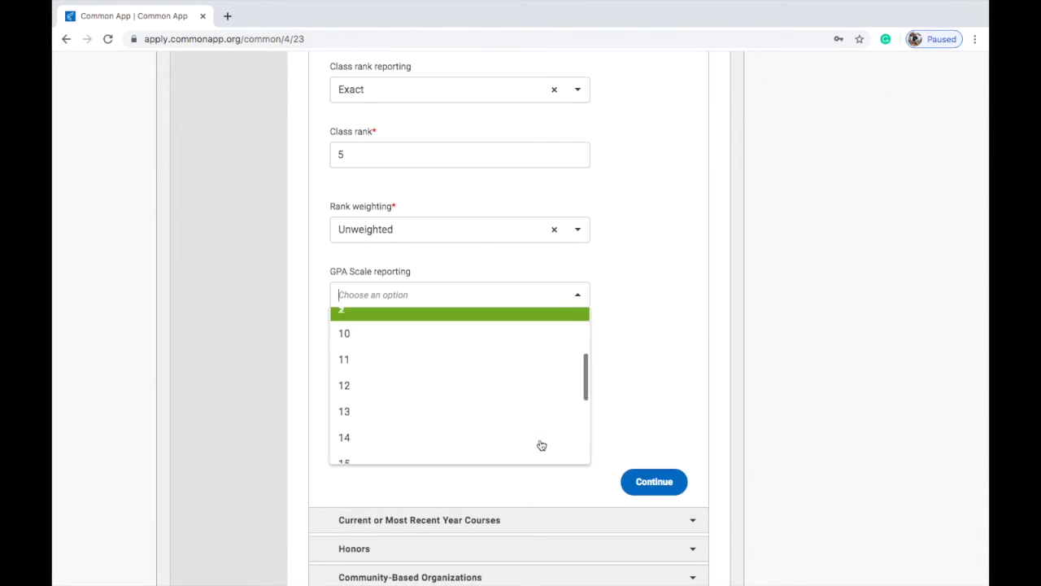
left_click(442, 265)
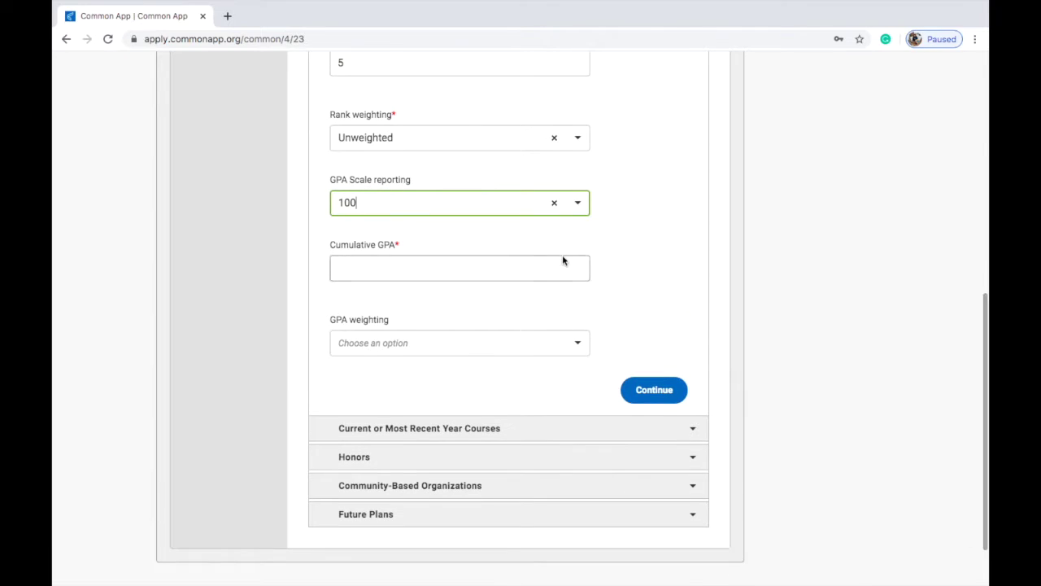
left_click(503, 206)
scroll(488, 261, "up", 3)
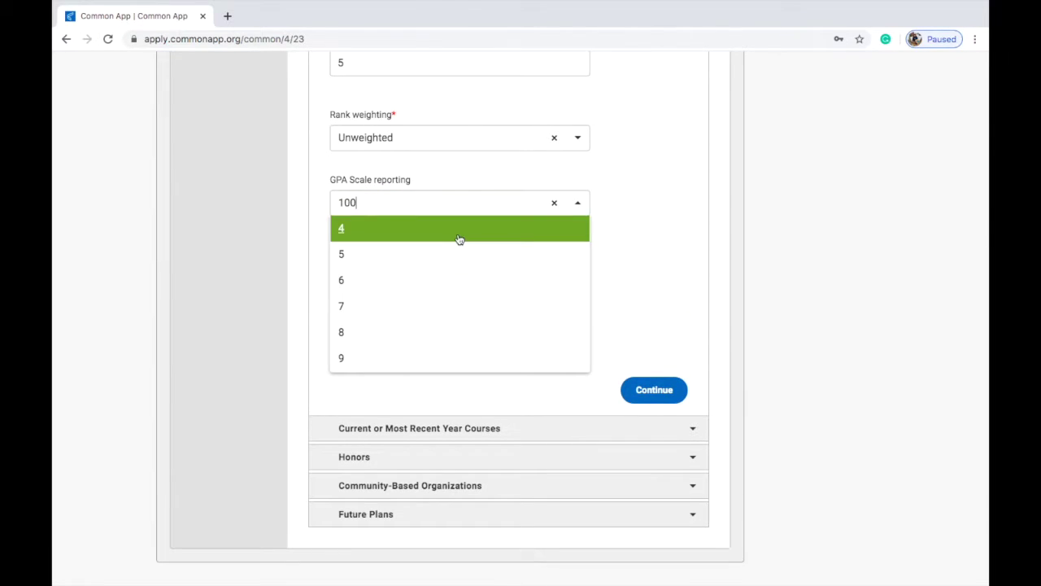
left_click(648, 223)
left_click(517, 266)
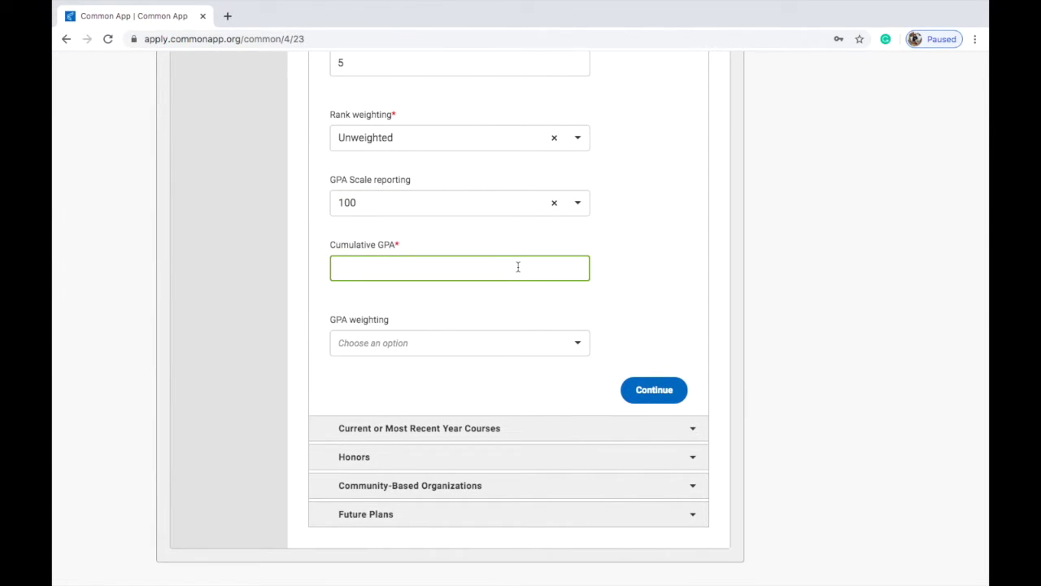
left_click(536, 342)
Step: Set GPA weighting to Unweighted, save Grades, and report 5 courses on a Semester schedule
left_click(531, 392)
left_click(635, 397)
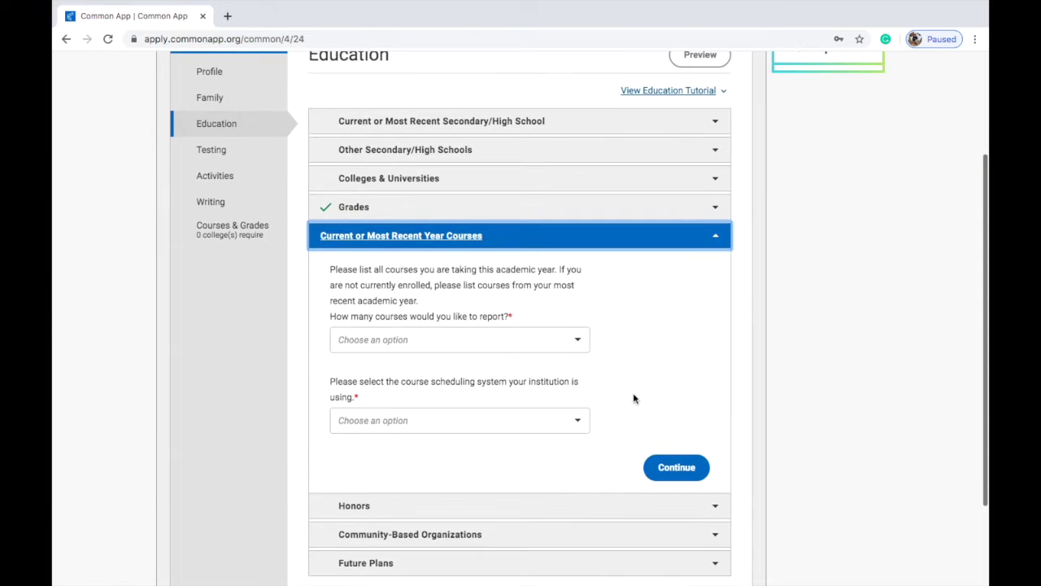
left_click(574, 332)
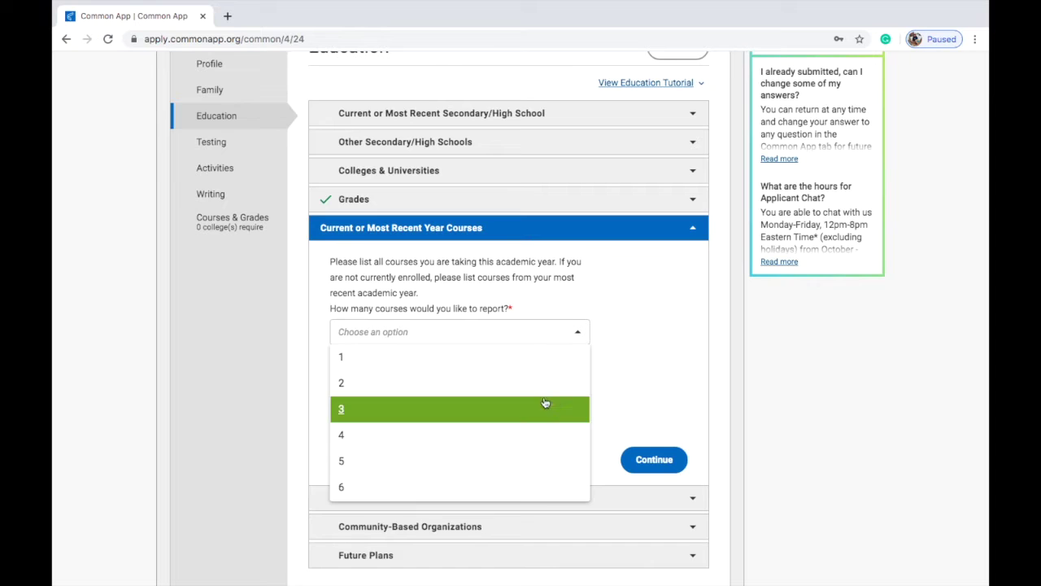
scroll(544, 402, "down", 1)
left_click(539, 429)
scroll(541, 426, "down", 4)
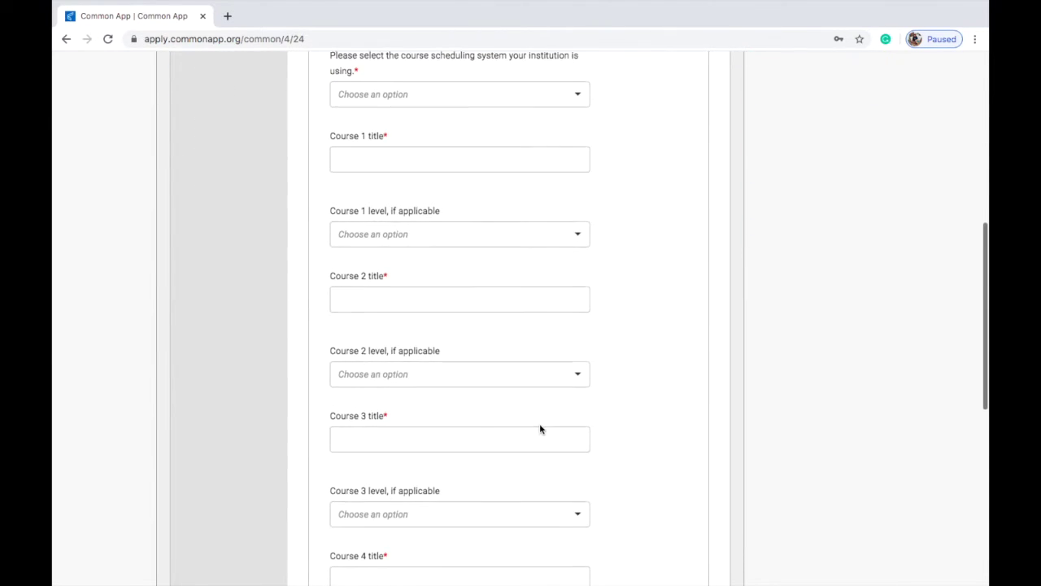
scroll(562, 309, "up", 2)
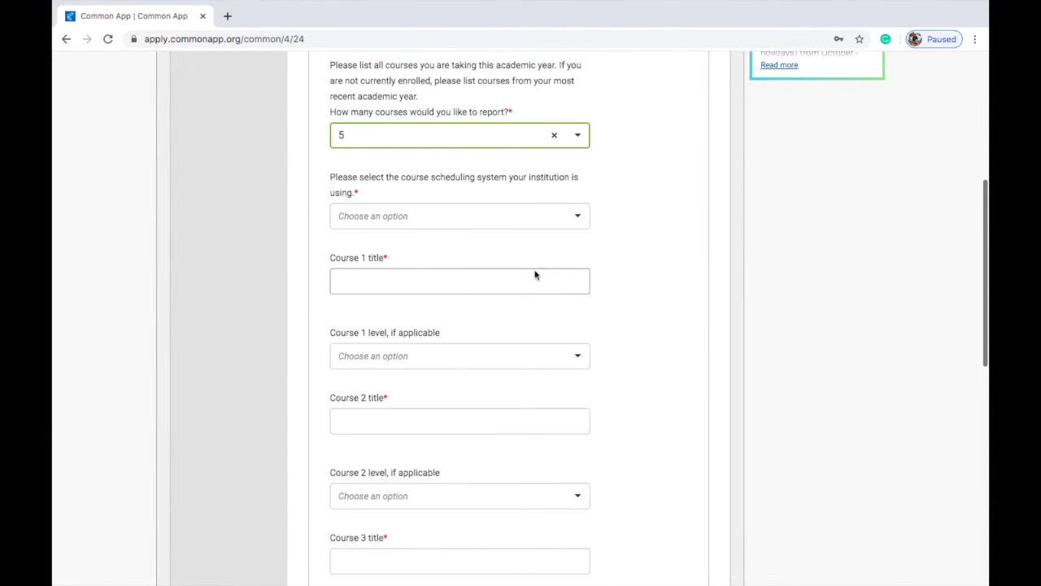
left_click(532, 218)
left_click(525, 242)
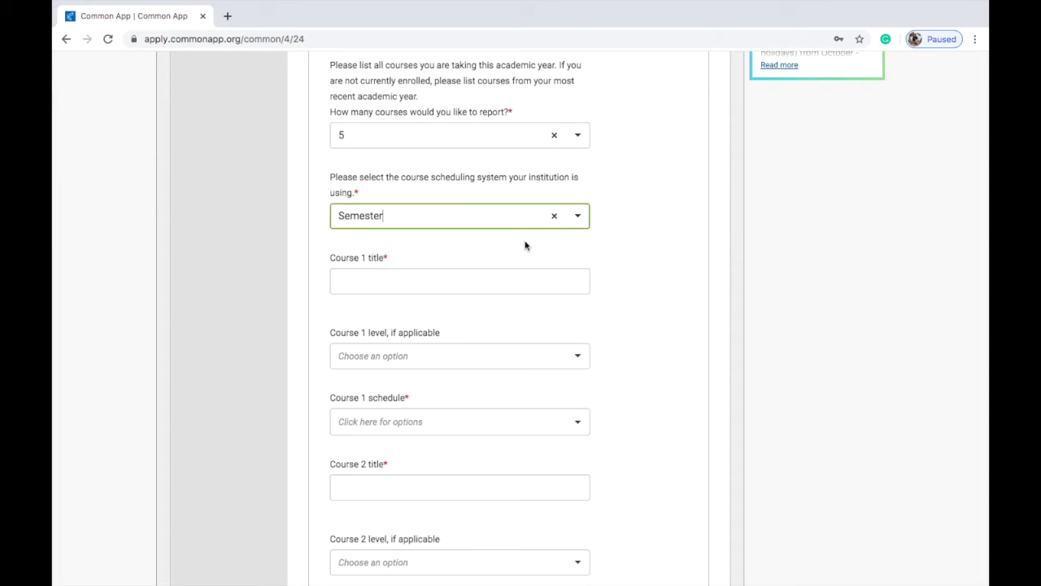
scroll(530, 284, "down", 1)
Step: Leave the Course 1 level unchosen and save the Current Year Courses section
left_click(543, 344)
scroll(542, 343, "down", 1)
scroll(551, 412, "down", 2)
scroll(551, 412, "up", 1)
scroll(550, 412, "down", 2)
left_click(640, 402)
scroll(634, 390, "down", 10)
left_click(637, 402)
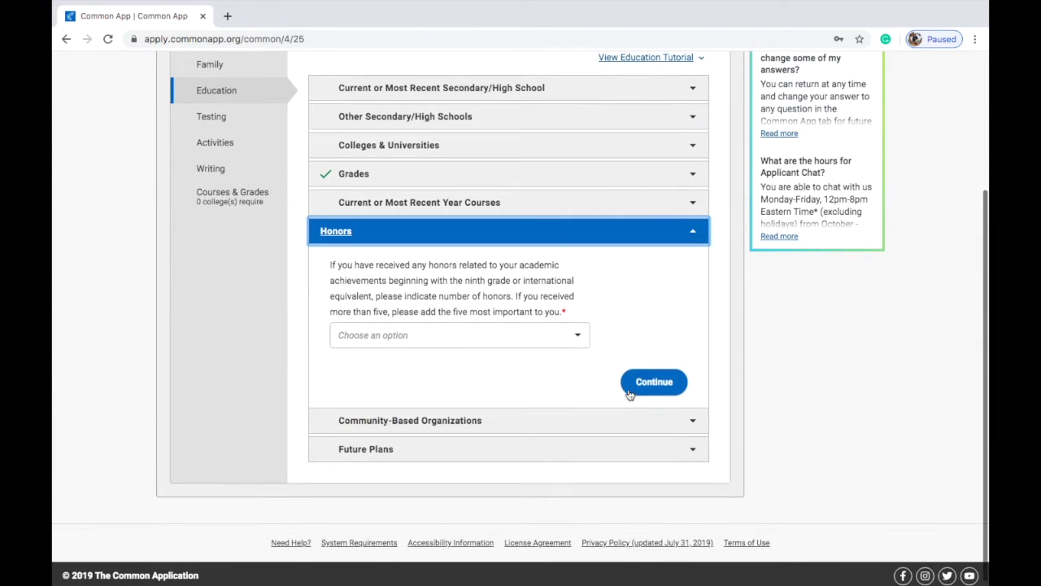
Step: Report 3 honors, mark the first as grade 11, and save Honors
left_click(577, 335)
left_click(560, 432)
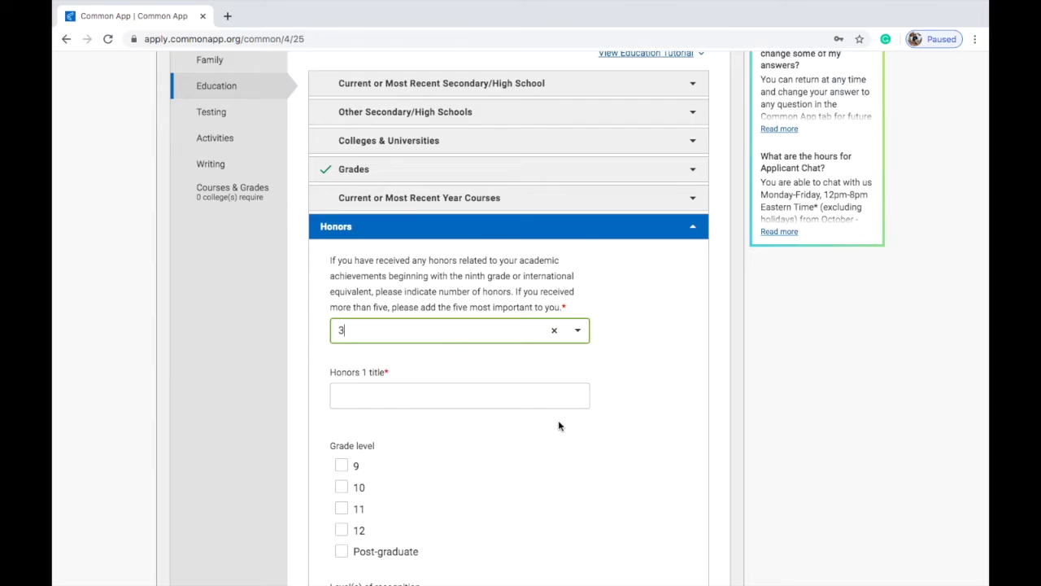
left_click(520, 280)
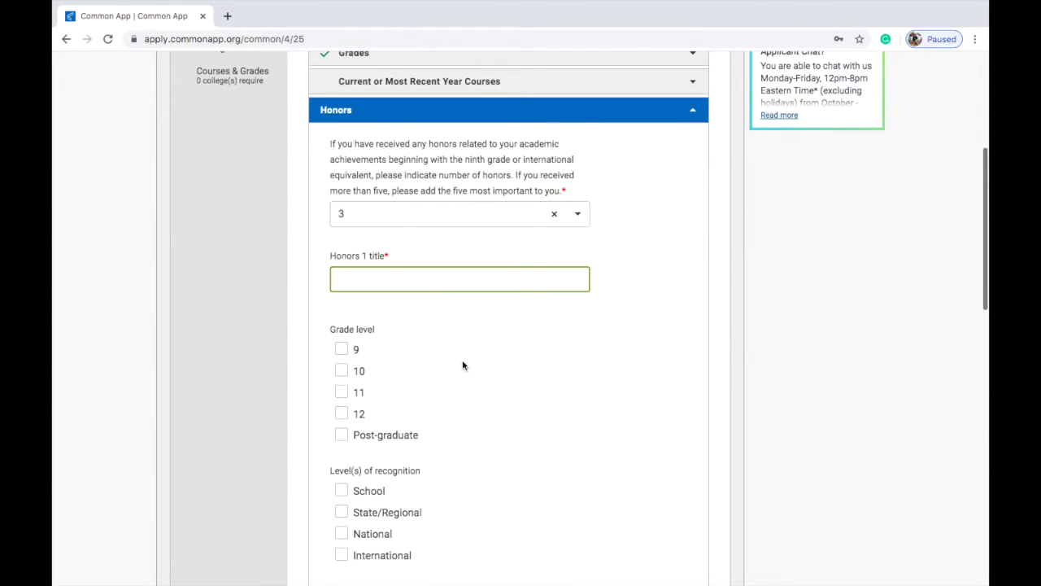
left_click(364, 395)
scroll(389, 375, "down", 3)
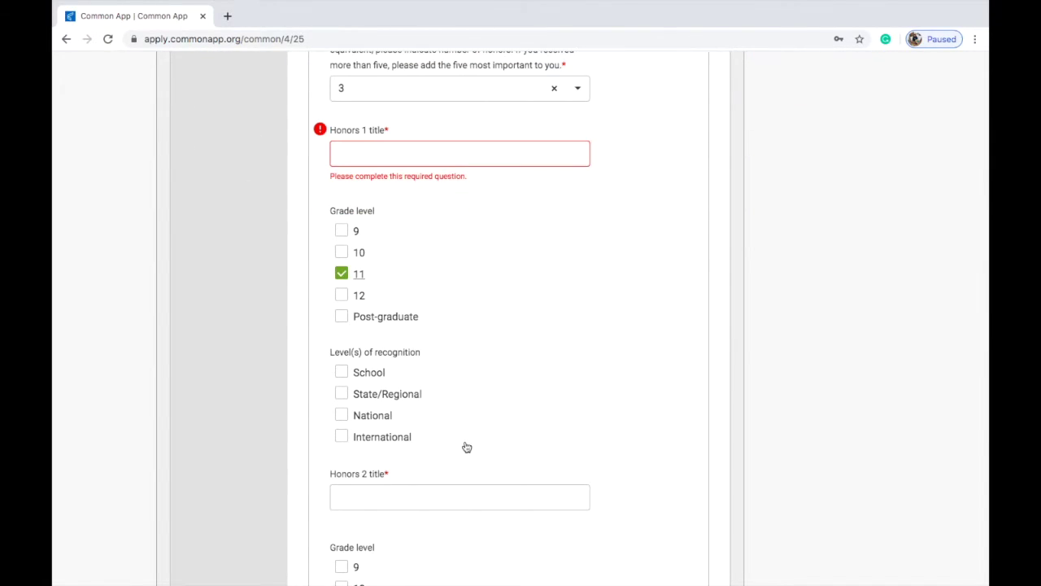
scroll(427, 405, "down", 1)
scroll(454, 418, "down", 10)
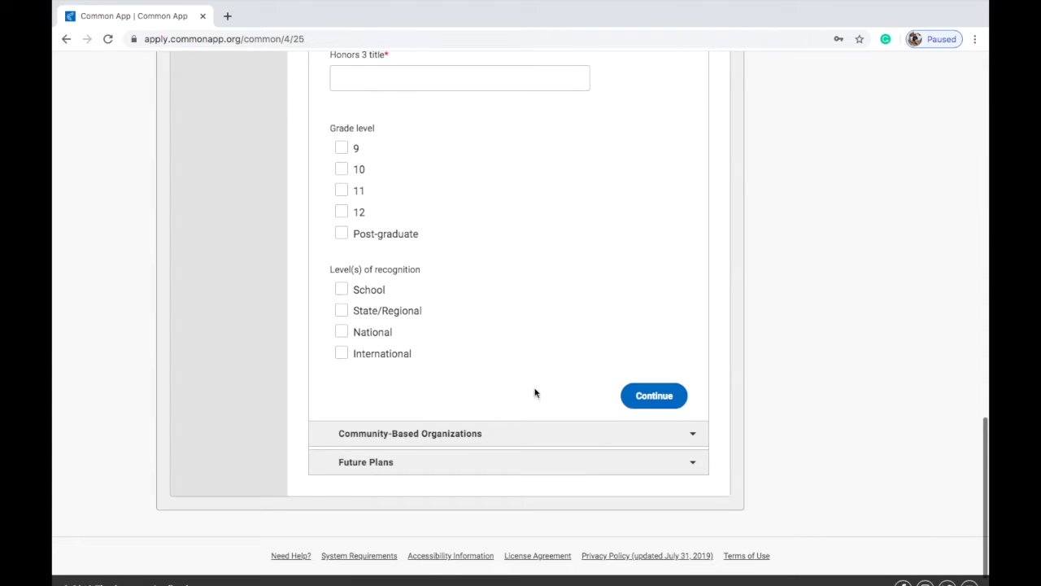
left_click(659, 406)
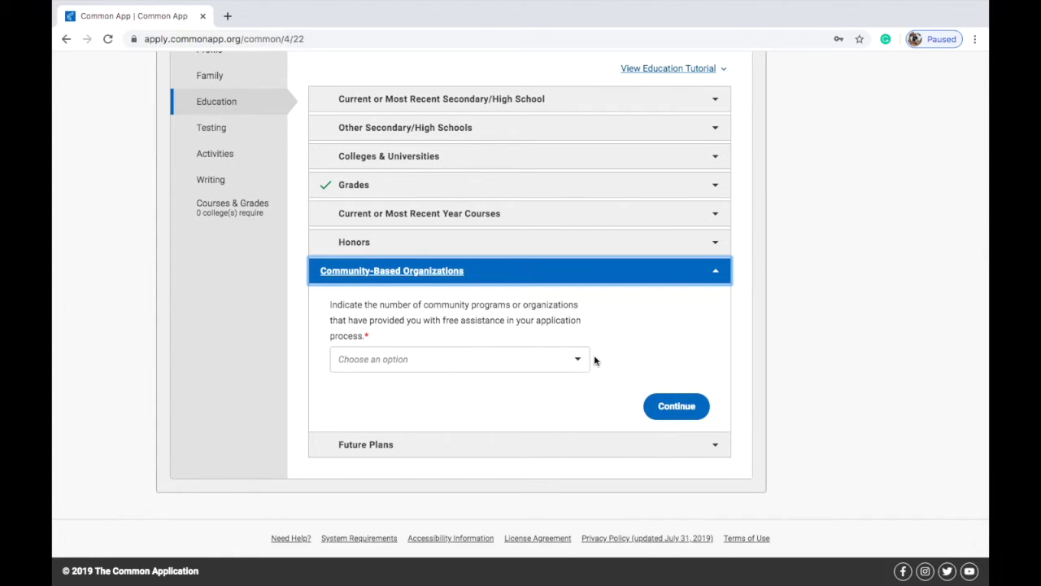
Step: Report 0 community-based organizations and continue
left_click(563, 364)
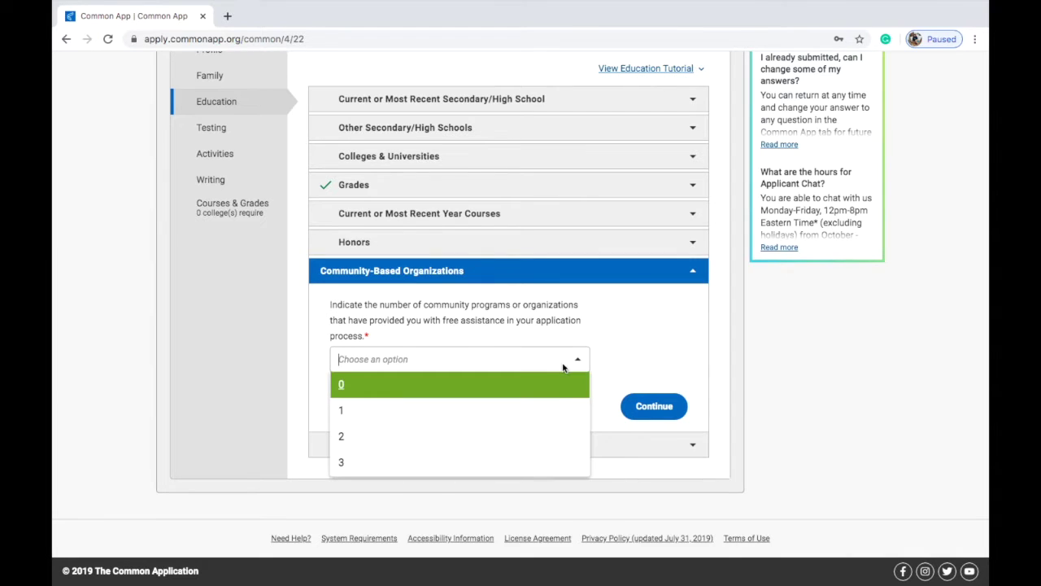
left_click(563, 379)
left_click(649, 414)
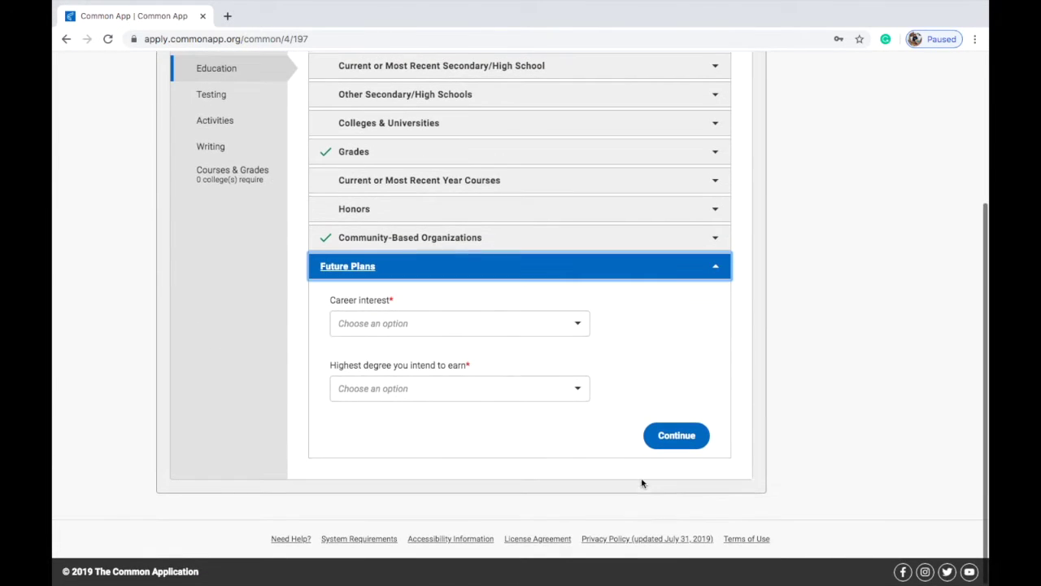
Step: Leave career interest unanswered, choose Bachelor's (BA, BS) as highest degree, and save Future Plans
left_click(545, 323)
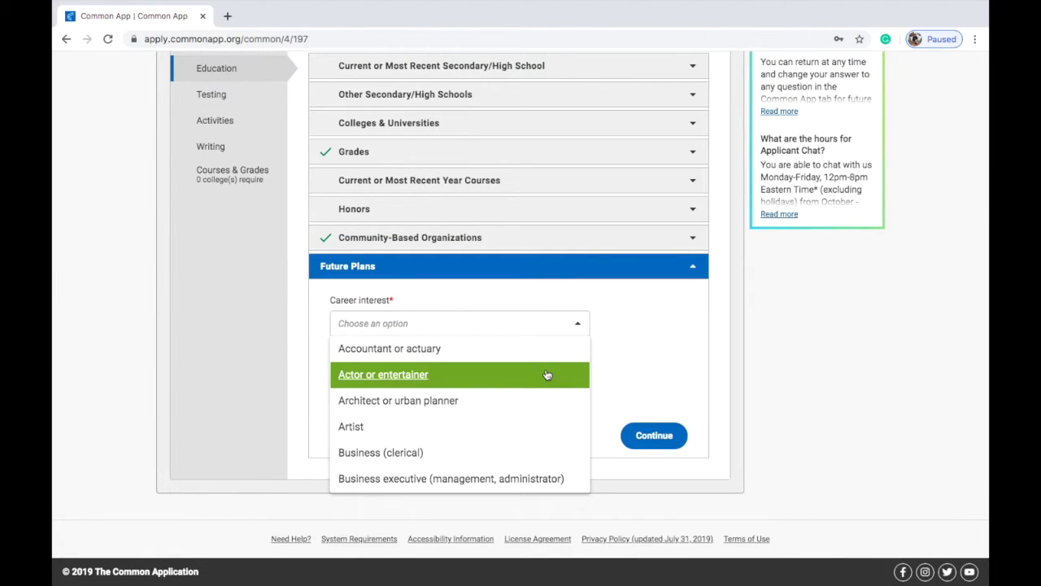
scroll(546, 374, "down", 5)
scroll(546, 379, "down", 10)
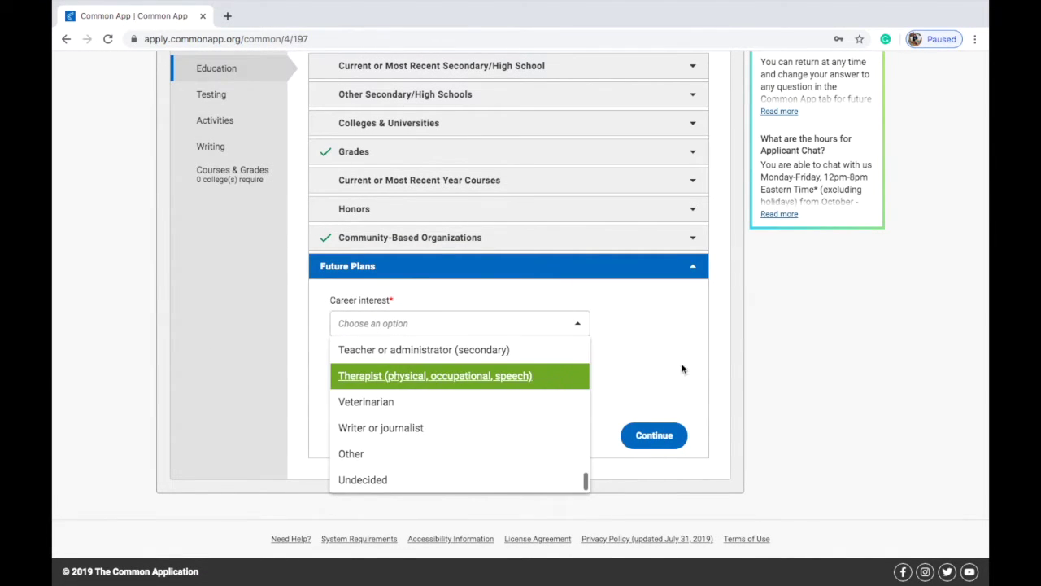
left_click(613, 381)
left_click(560, 402)
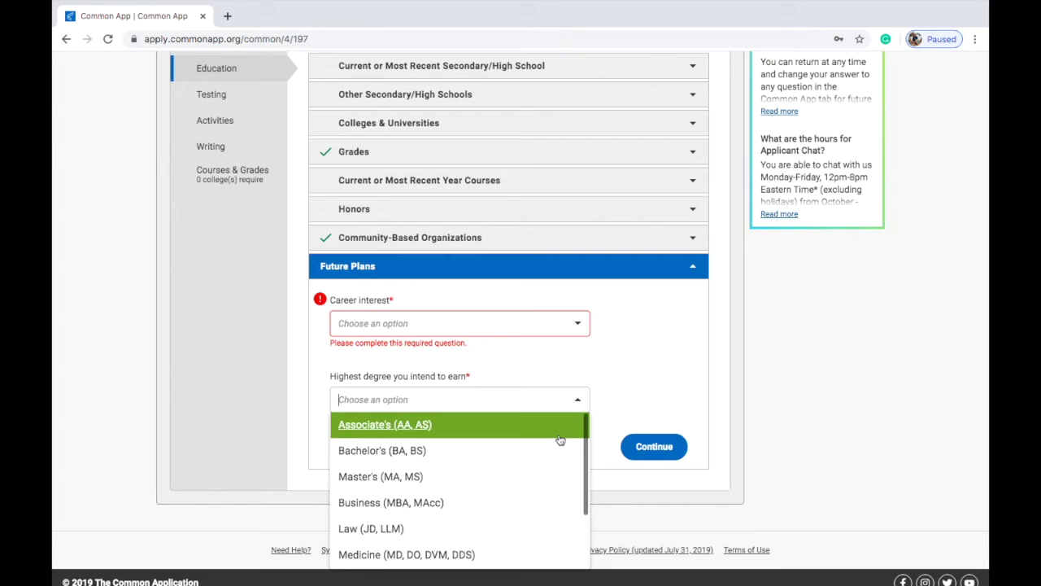
left_click(539, 452)
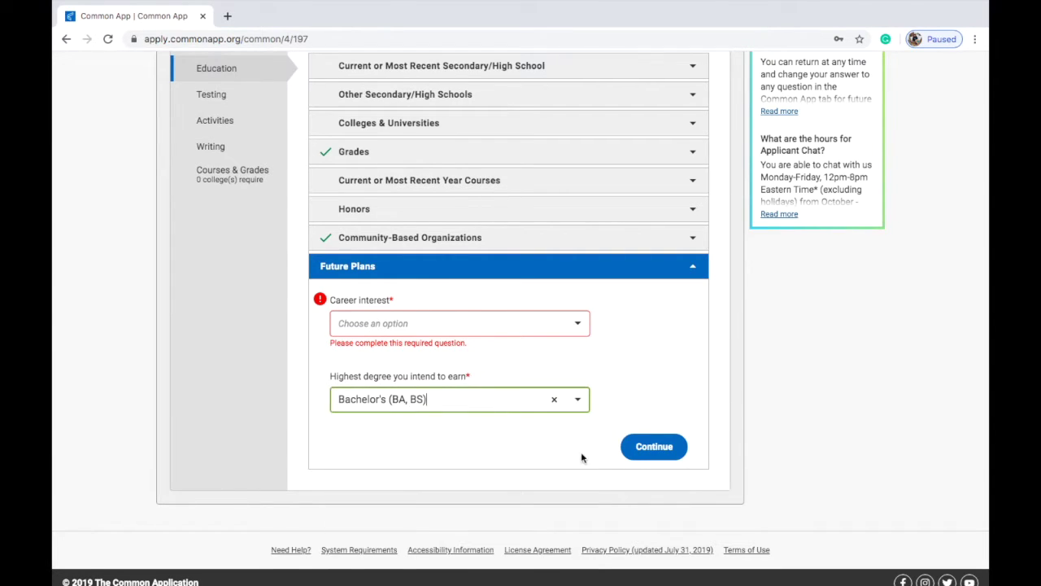
left_click(641, 446)
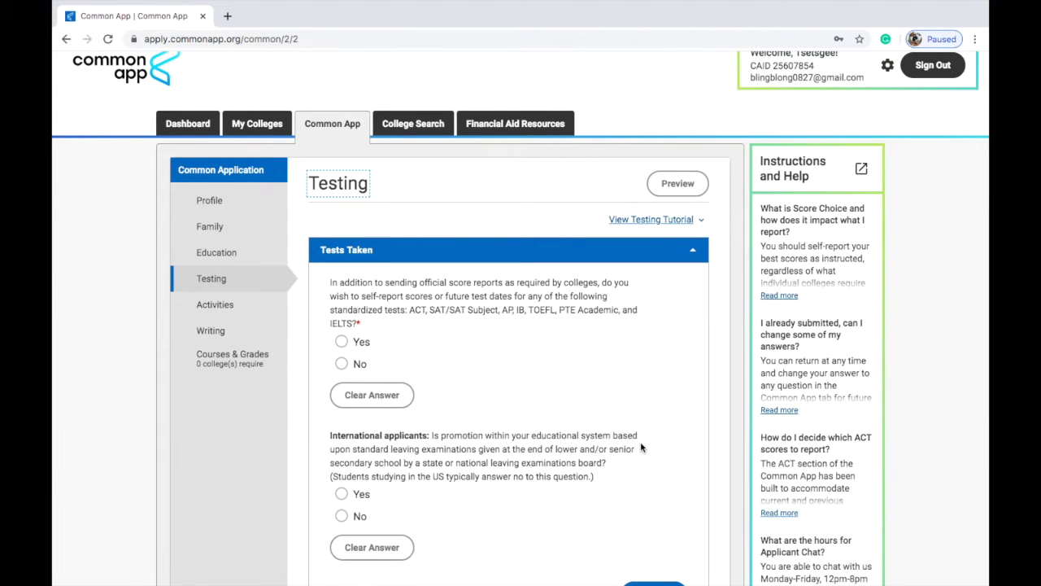
Step: Self-report test scores as Yes, adding SAT (March 2016 or after) and SAT Subject Tests
scroll(669, 568, "down", 1)
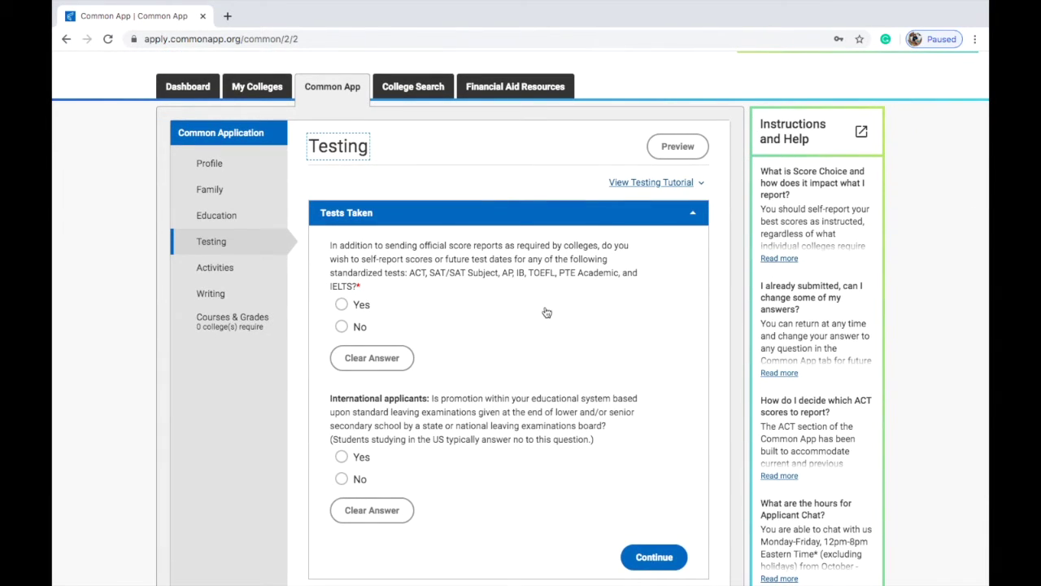
key("ctrl+plus")
key("ctrl+plus")
left_click(304, 253)
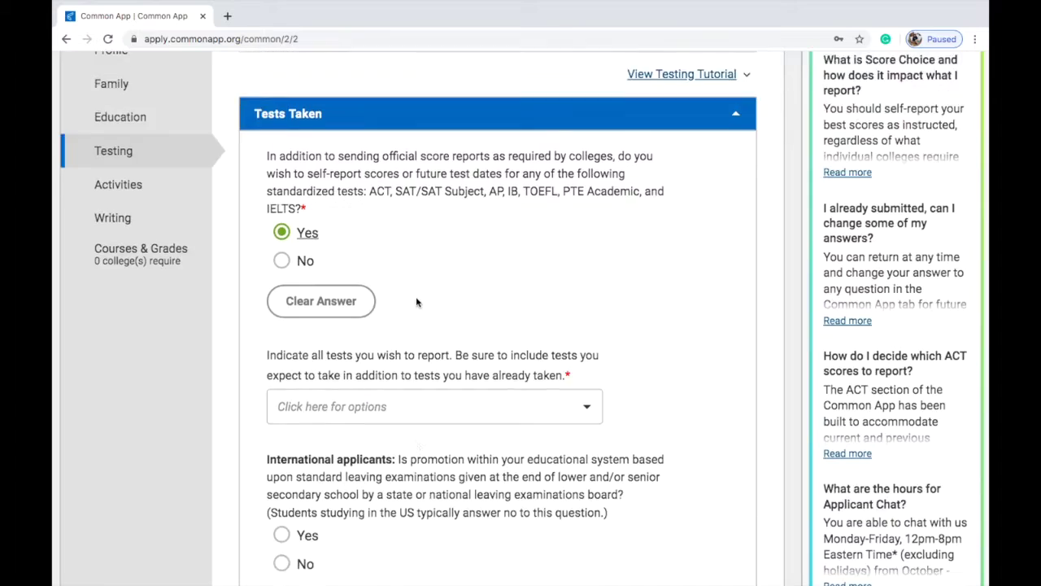
scroll(416, 296, "down", 2)
left_click(524, 264)
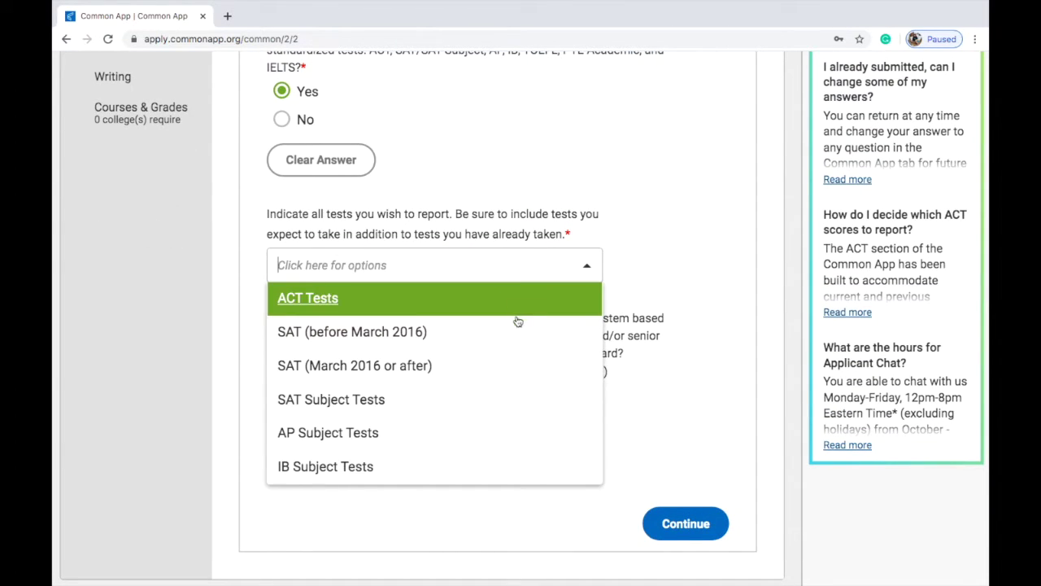
left_click(516, 366)
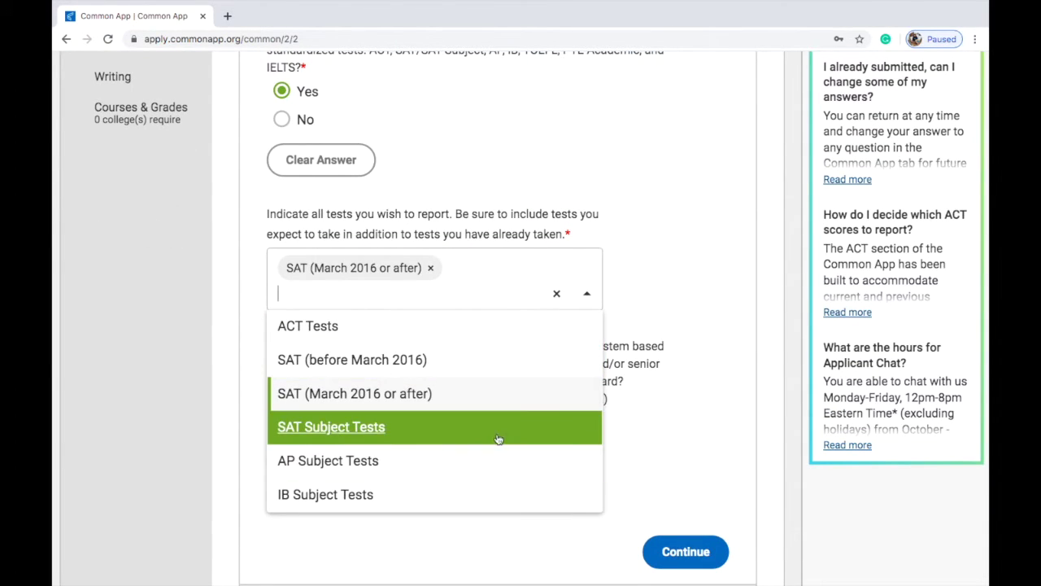
left_click(498, 437)
scroll(492, 446, "down", 3)
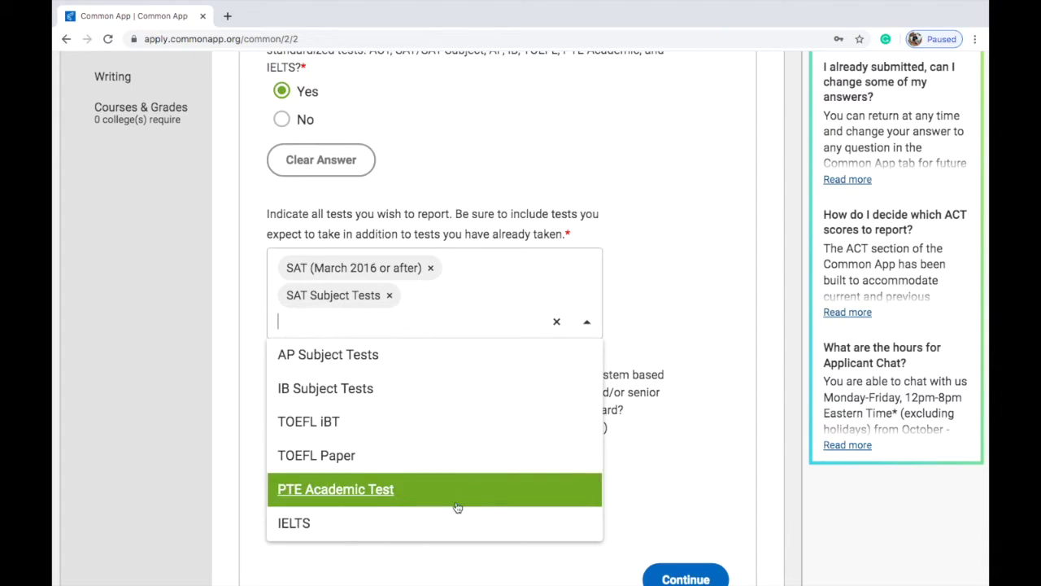
scroll(426, 411, "up", 1)
left_click(672, 341)
Step: Answer No to the international applicants question and save Tests Taken
scroll(670, 342, "down", 2)
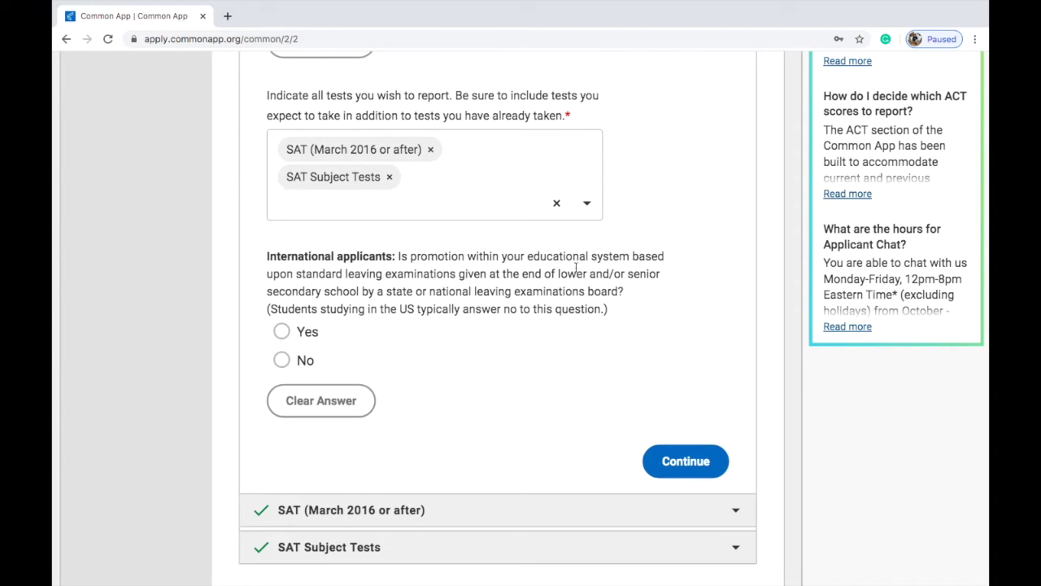
scroll(588, 316, "right", 1)
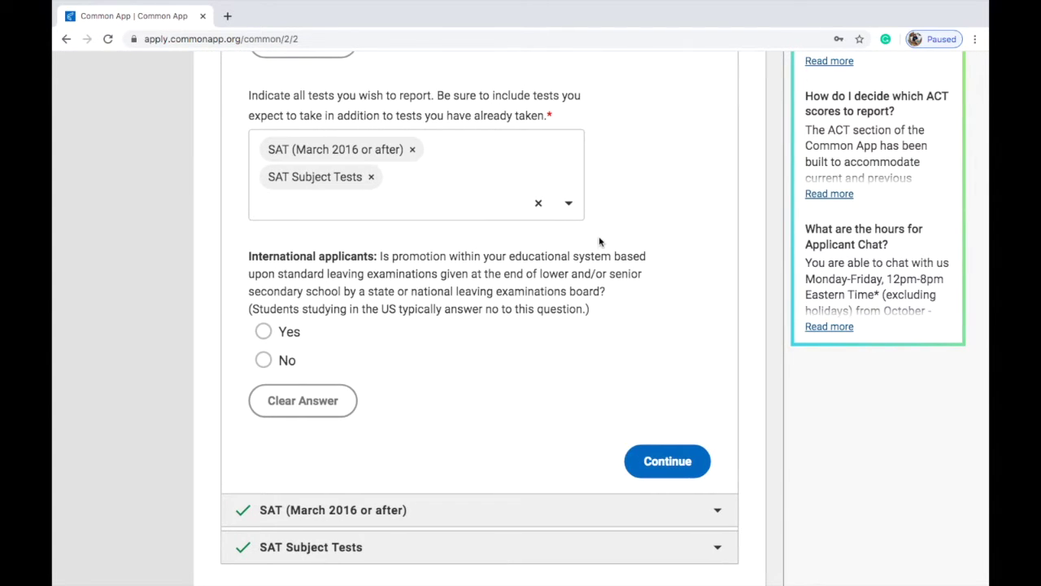
left_click(304, 366)
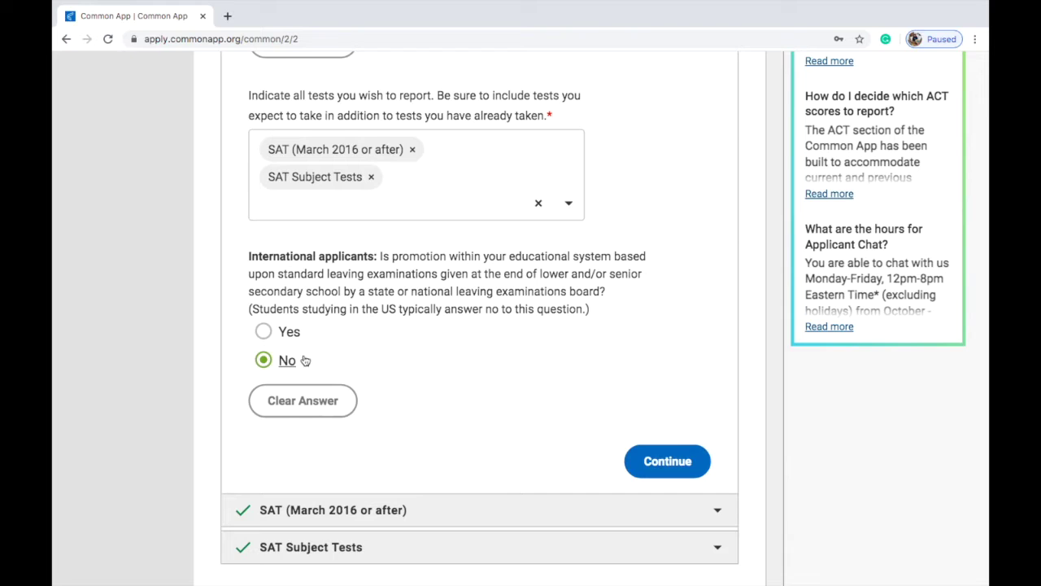
left_click(654, 459)
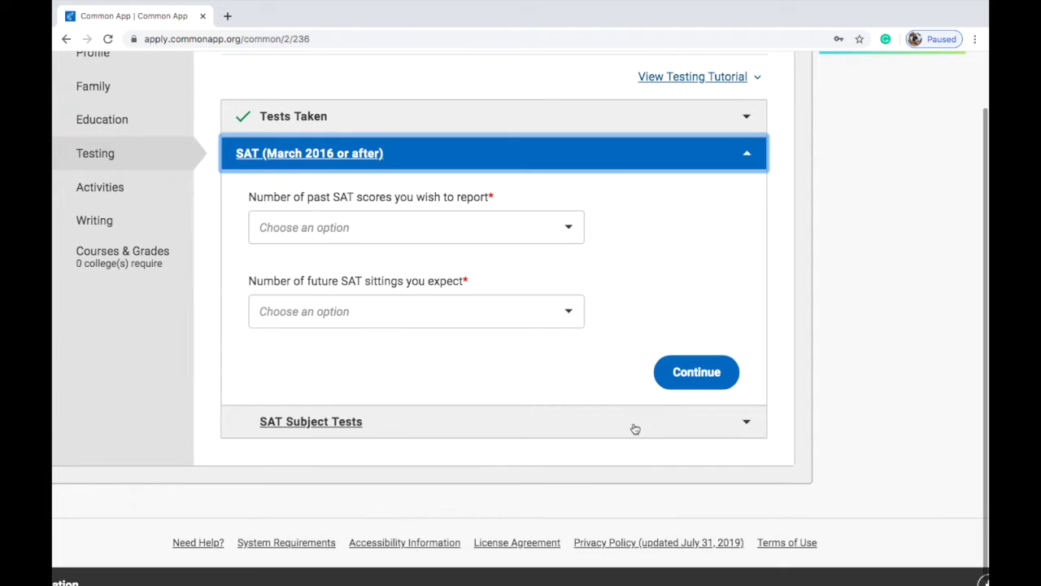
Step: Report 2 past SAT scores and 0 future SAT sittings
left_click(499, 230)
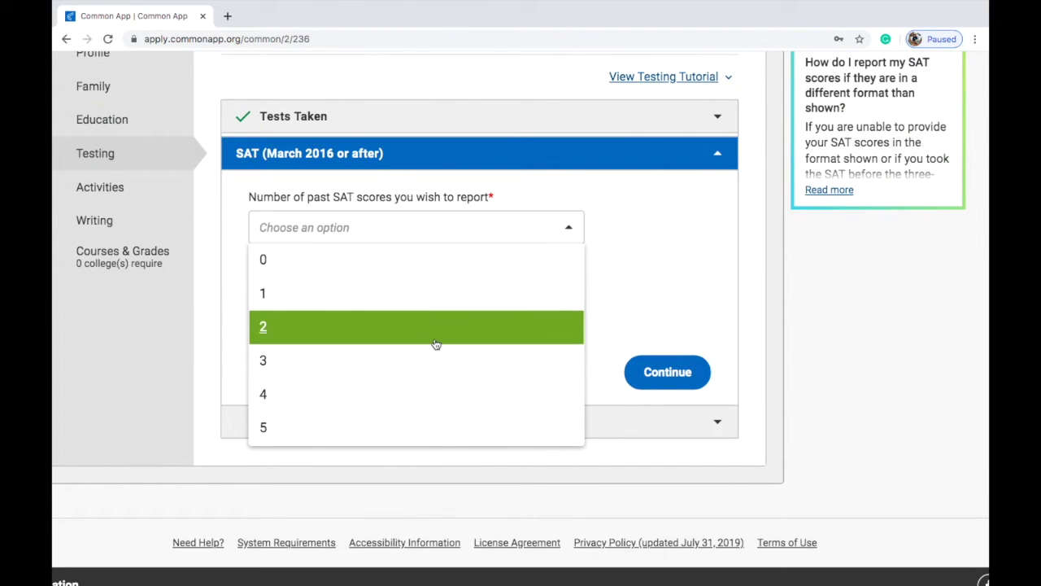
left_click(436, 327)
scroll(377, 260, "down", 1)
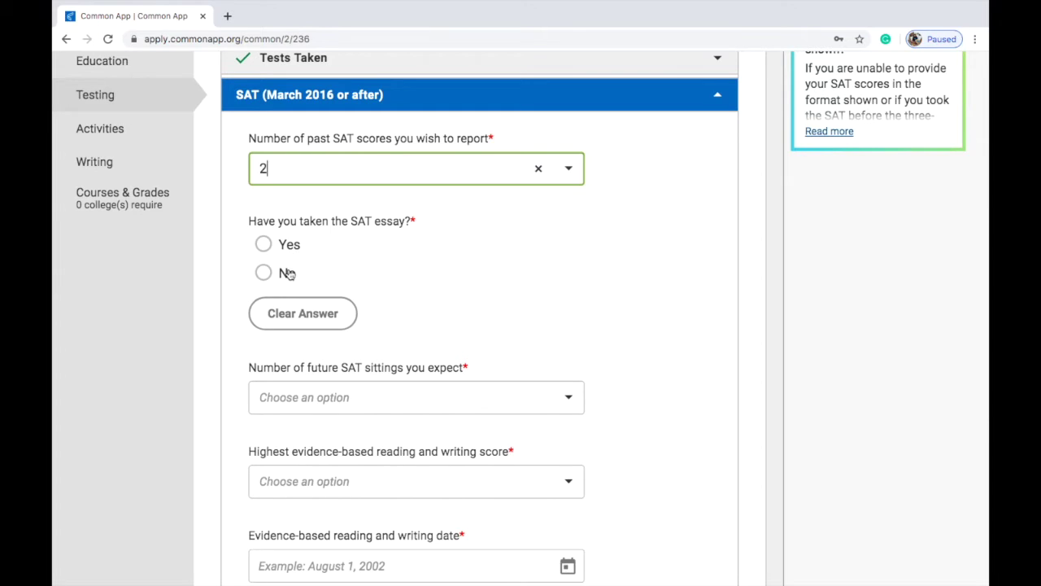
scroll(512, 365, "down", 1)
scroll(513, 365, "down", 2)
left_click(479, 203)
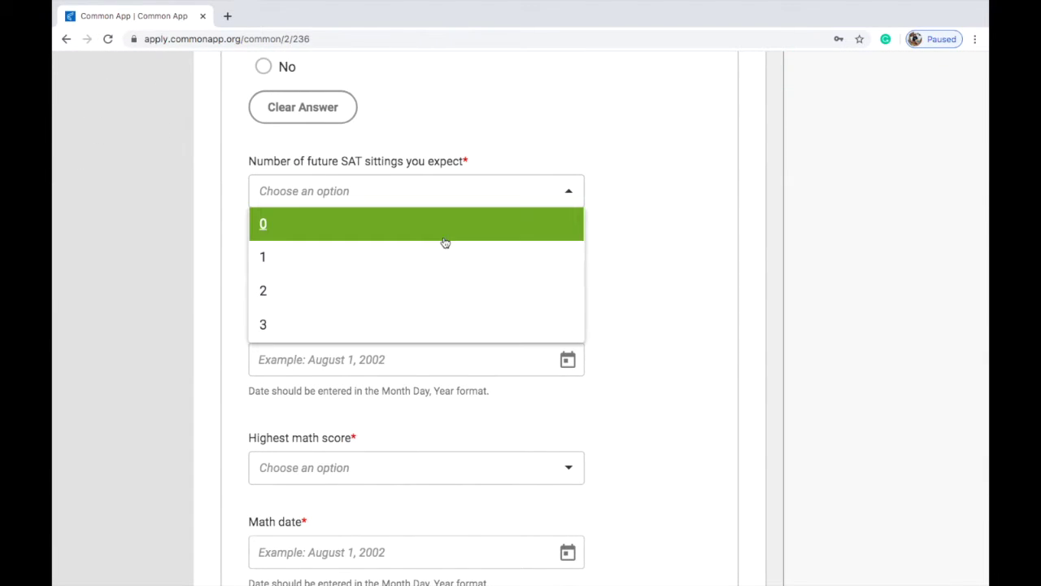
left_click(446, 227)
left_click(446, 225)
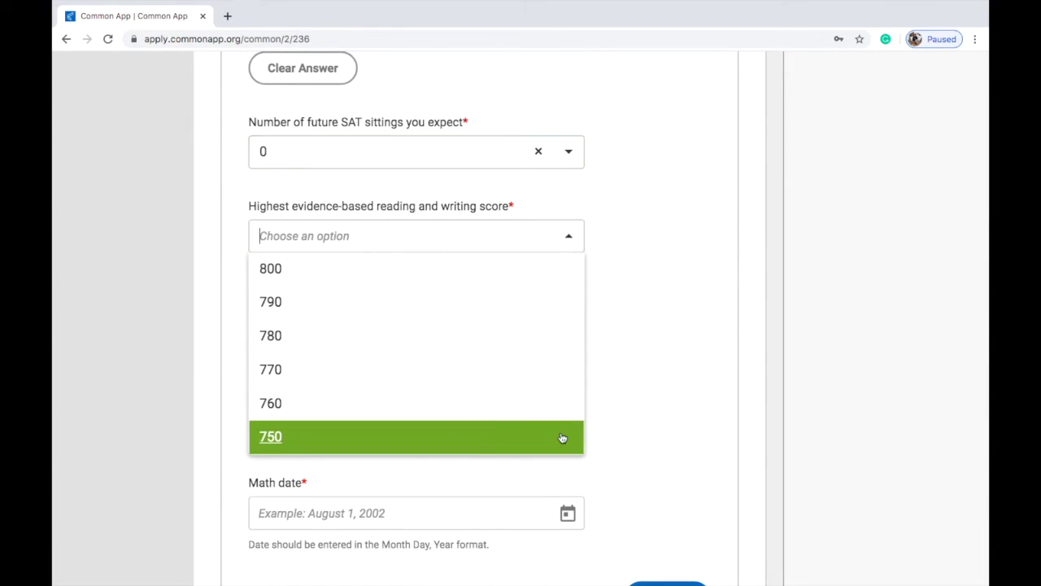
left_click(623, 425)
scroll(622, 424, "down", 3)
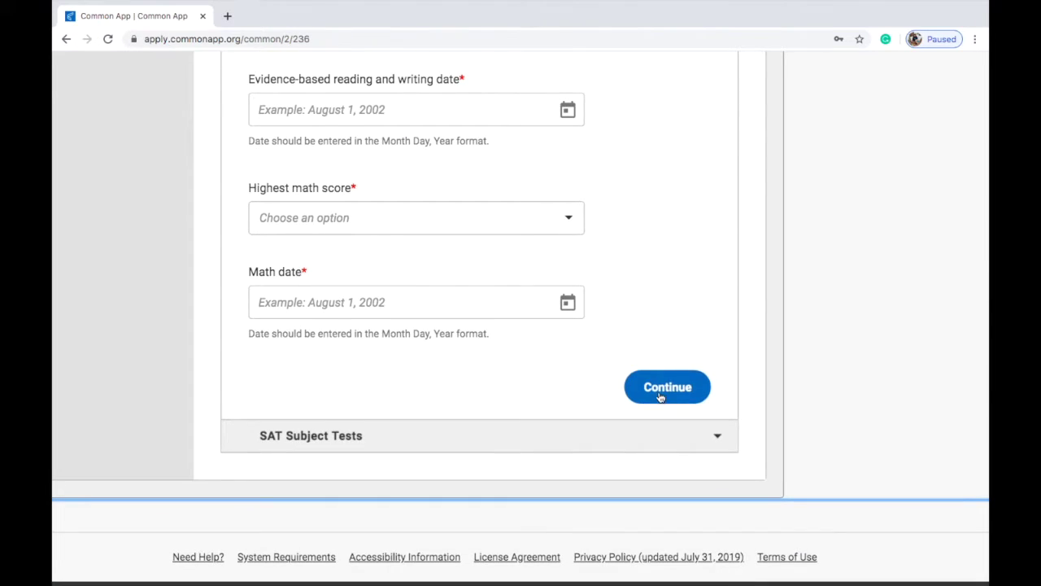
Step: Save the SAT details and report 2 SAT Subject Tests
left_click(658, 390)
left_click(431, 332)
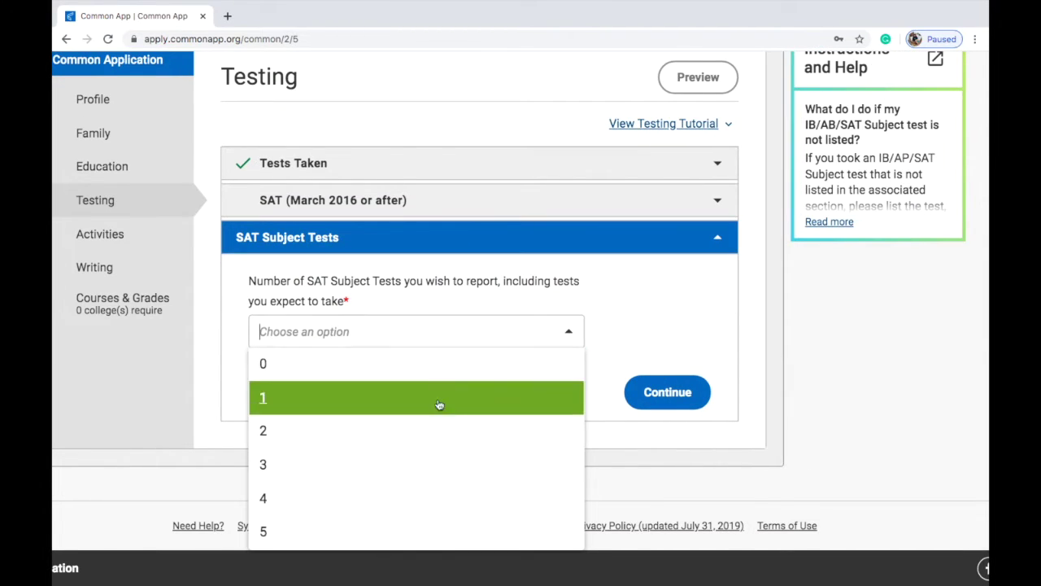
left_click(459, 421)
scroll(453, 406, "down", 2)
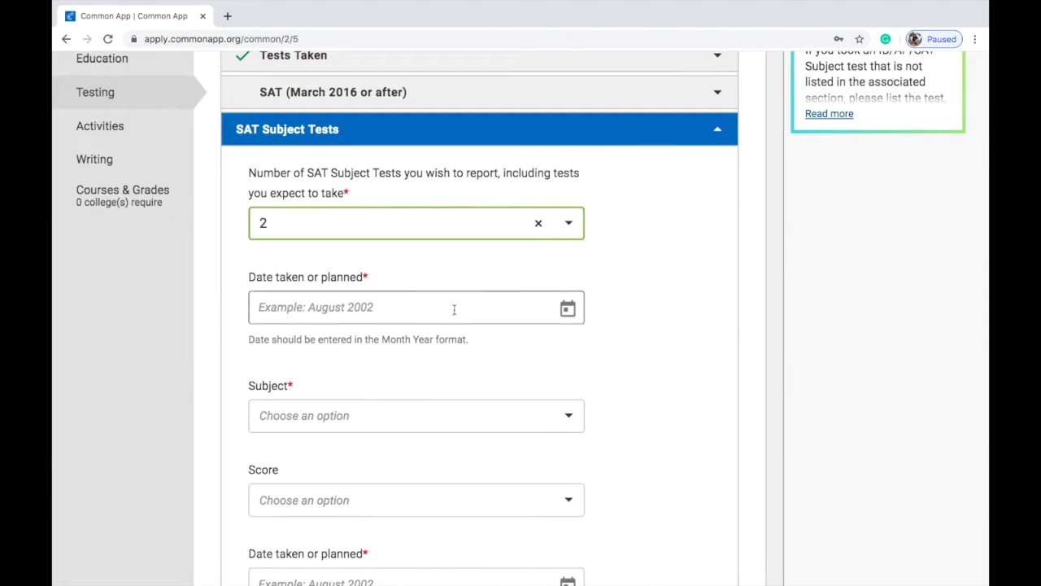
Step: Set the first subject test to Biology - Molecular and save the subject tests
left_click(458, 403)
scroll(472, 320, "down", 1)
left_click(458, 234)
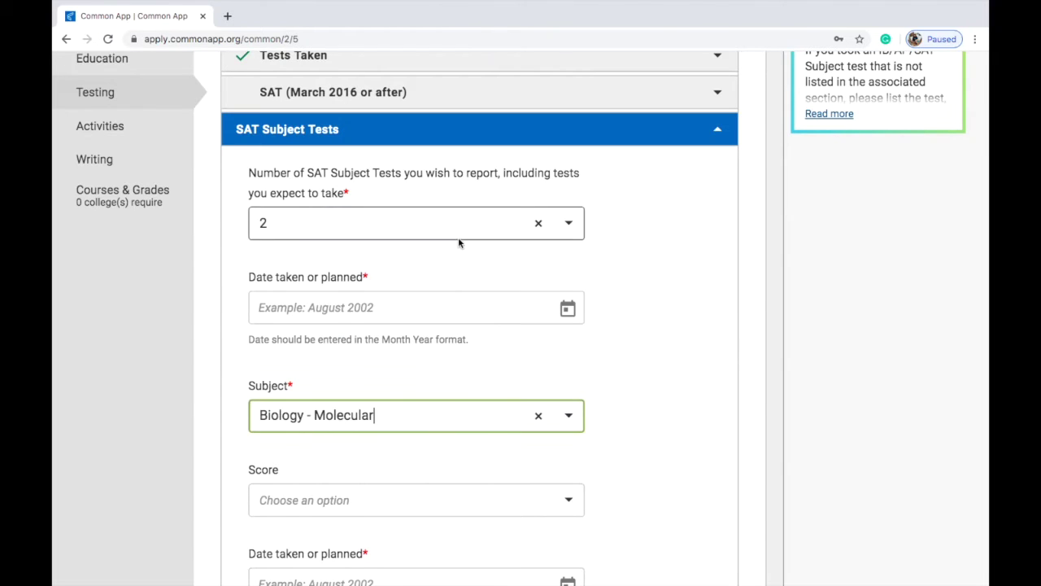
scroll(467, 301, "down", 3)
scroll(478, 363, "down", 1)
left_click(459, 224)
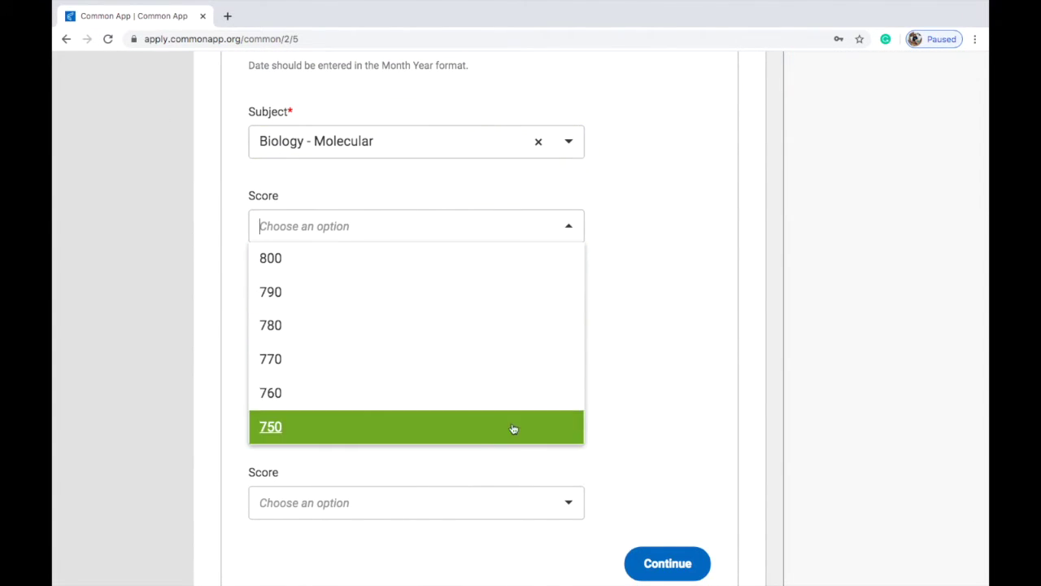
left_click(644, 379)
scroll(644, 379, "down", 2)
left_click(666, 429)
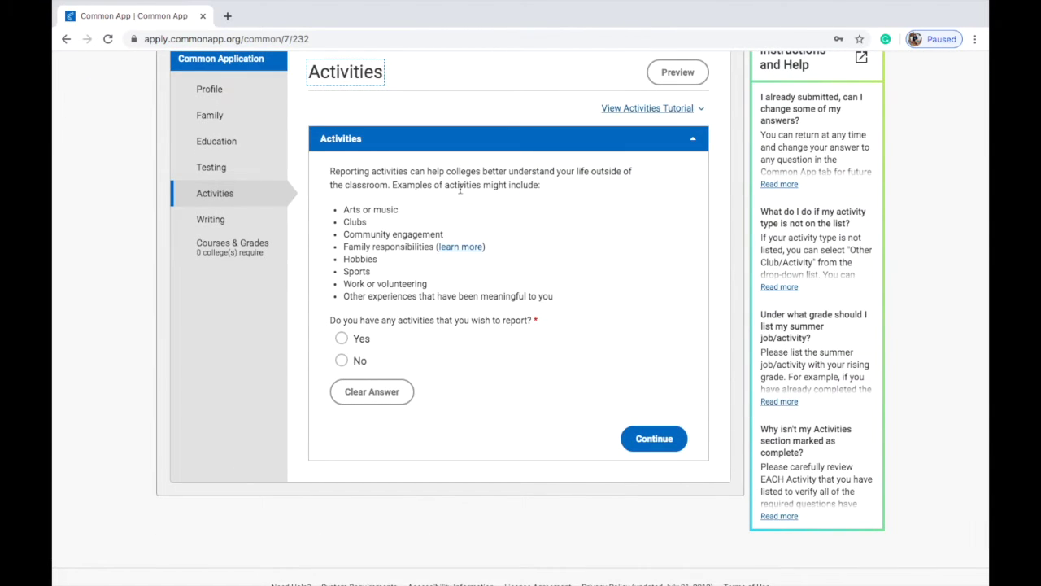
Step: Answer Yes to reporting activities and set Activity 1's type to Other Club/Activity
left_click(356, 338)
scroll(460, 373, "down", 4)
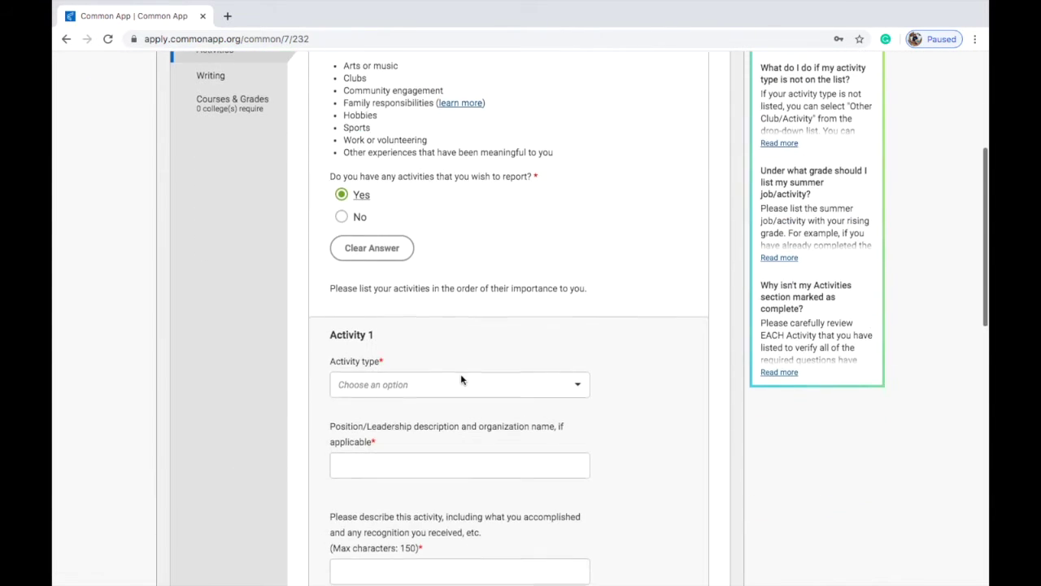
left_click(434, 196)
scroll(439, 272, "down", 2)
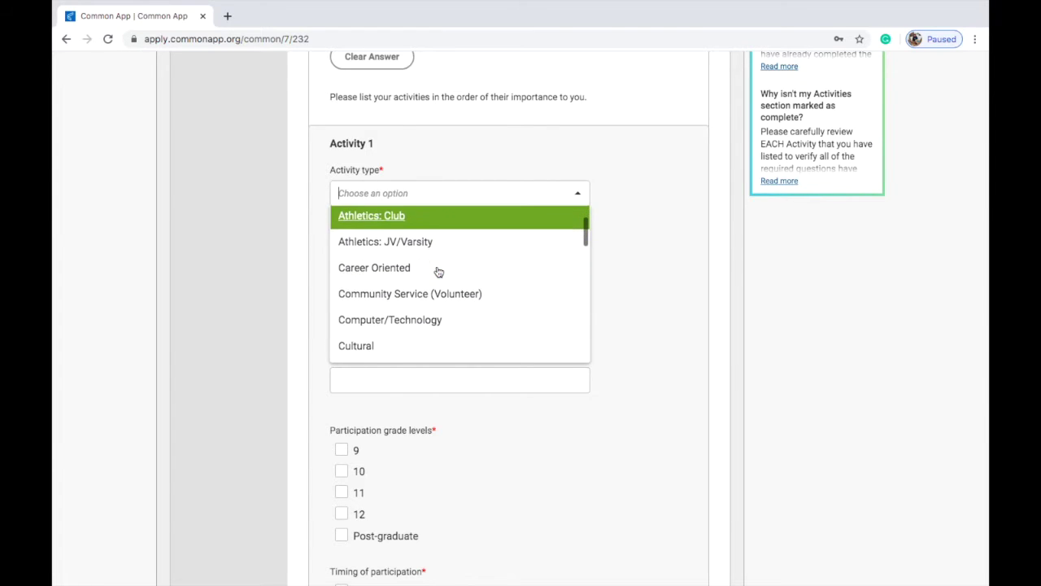
scroll(443, 305, "down", 1)
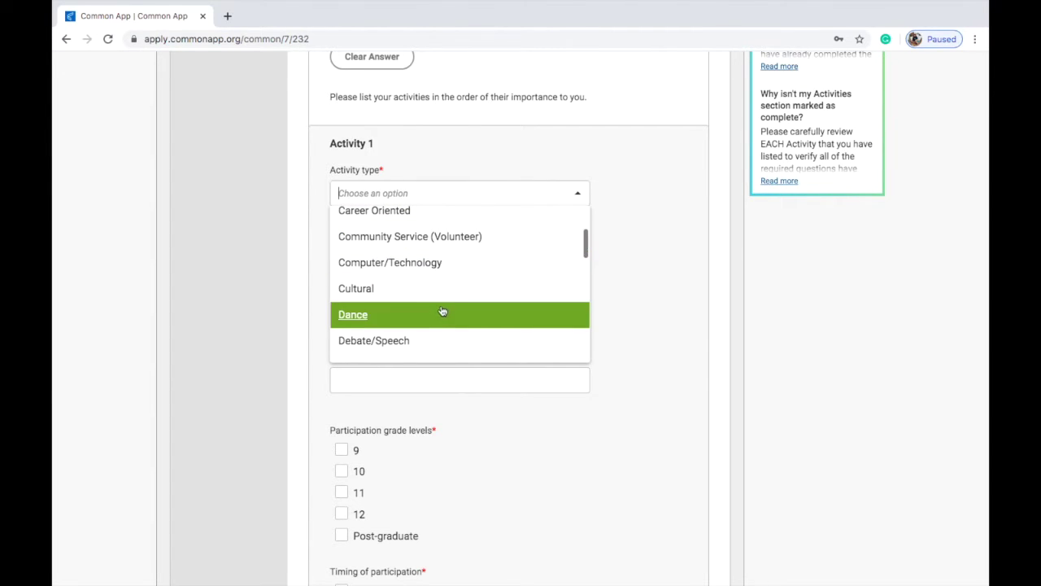
scroll(447, 314, "down", 3)
scroll(445, 317, "down", 4)
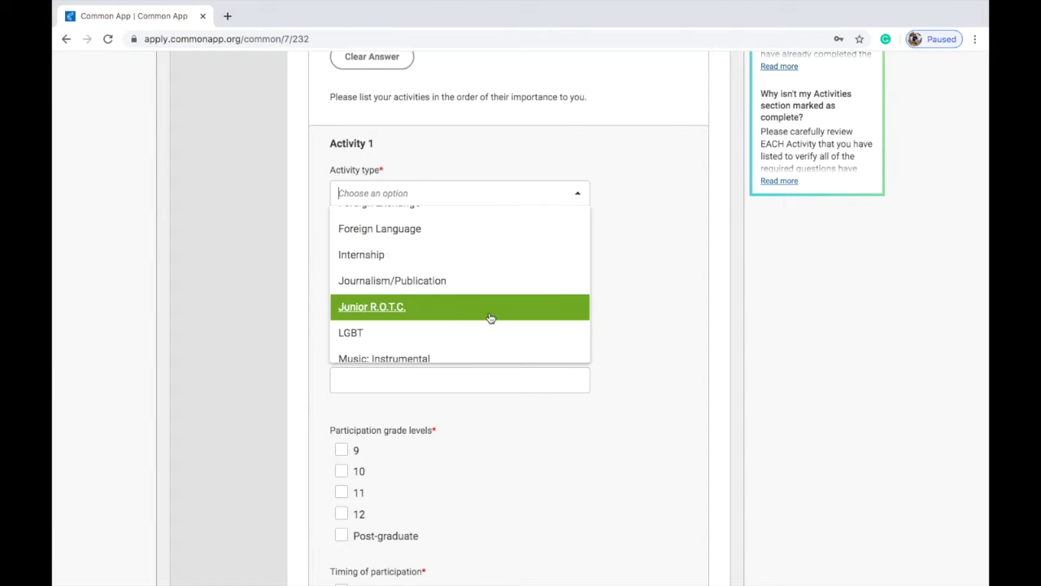
scroll(490, 319, "down", 5)
scroll(490, 320, "down", 5)
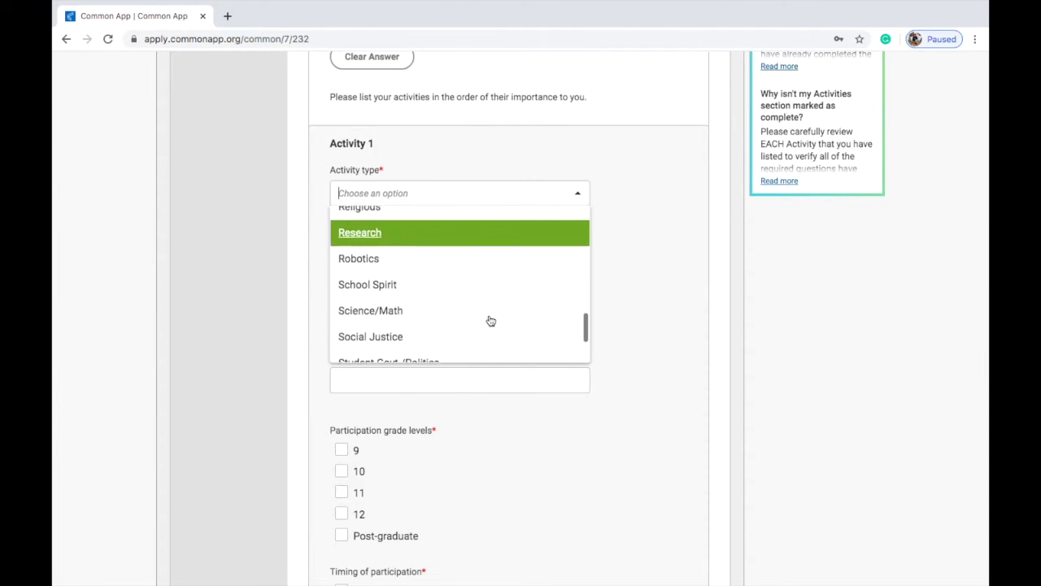
scroll(490, 321, "down", 1)
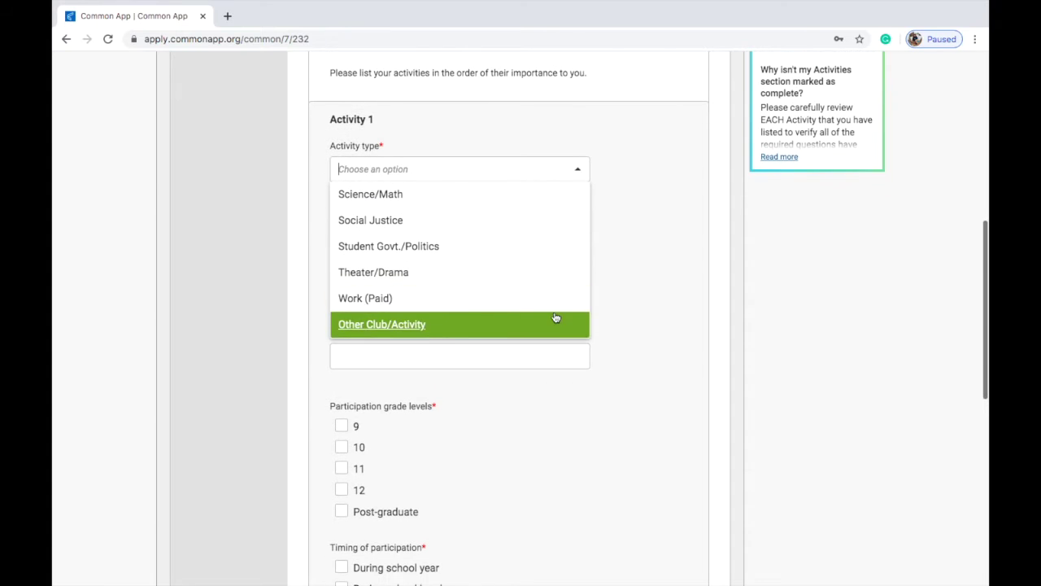
left_click(533, 322)
scroll(532, 323, "down", 1)
Step: Go through Activity 1's position and description fields and check participation grades 9 and 10
left_click(511, 229)
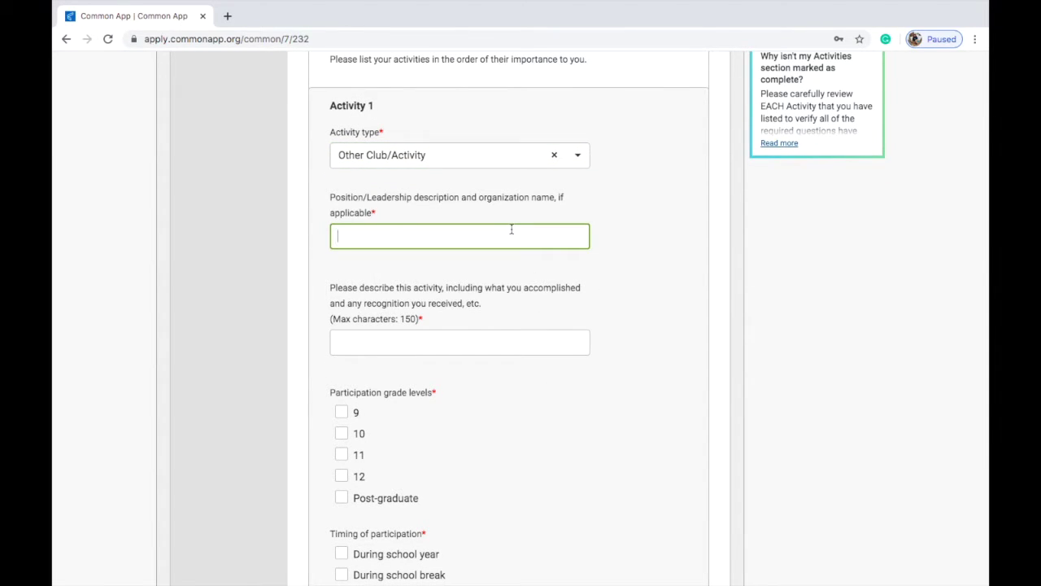
scroll(504, 270, "down", 1)
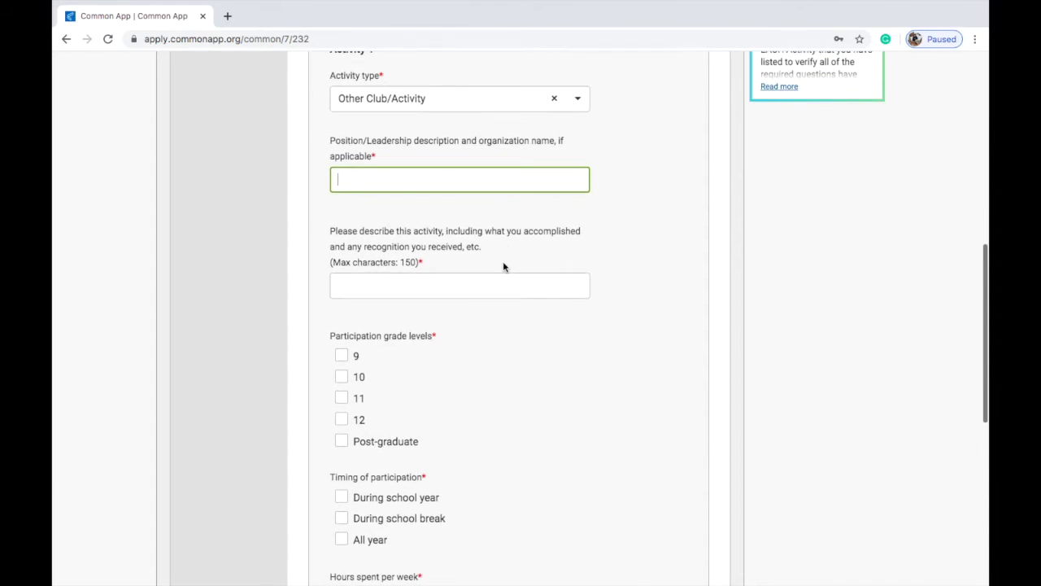
left_click(504, 285)
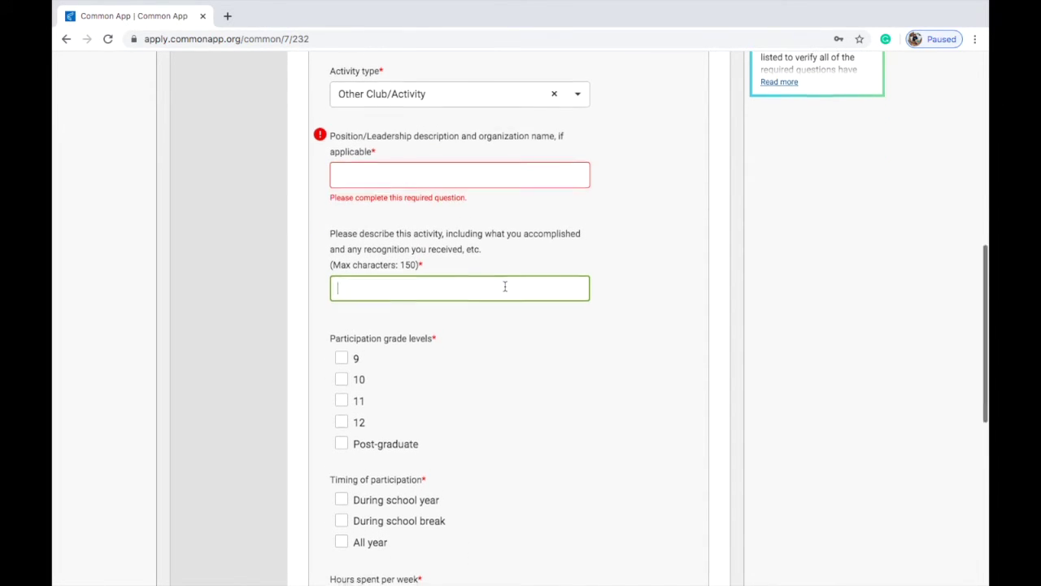
scroll(504, 286, "down", 2)
left_click(350, 250)
left_click(342, 248)
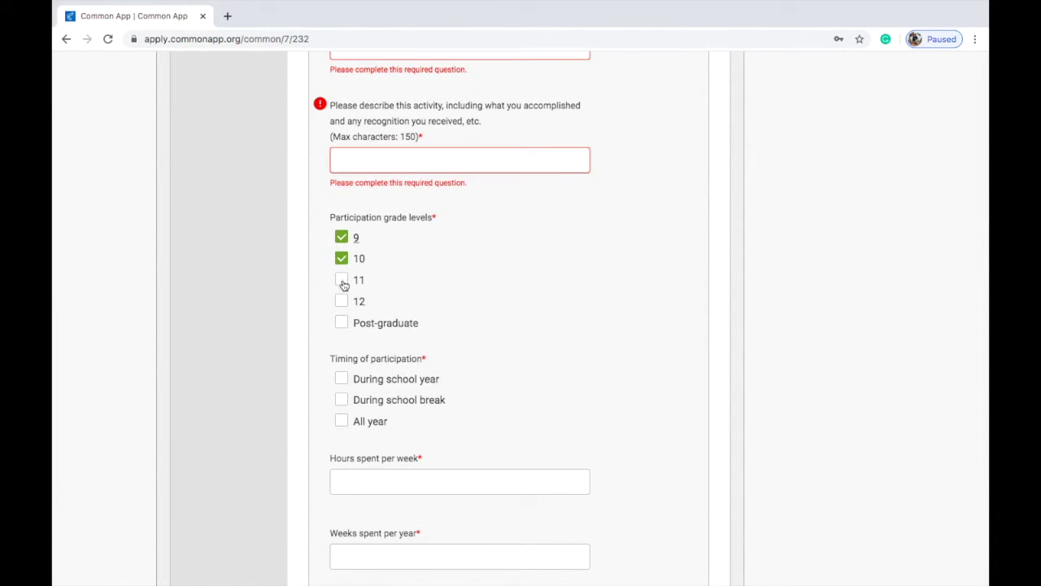
scroll(414, 271, "down", 1)
scroll(496, 388, "down", 3)
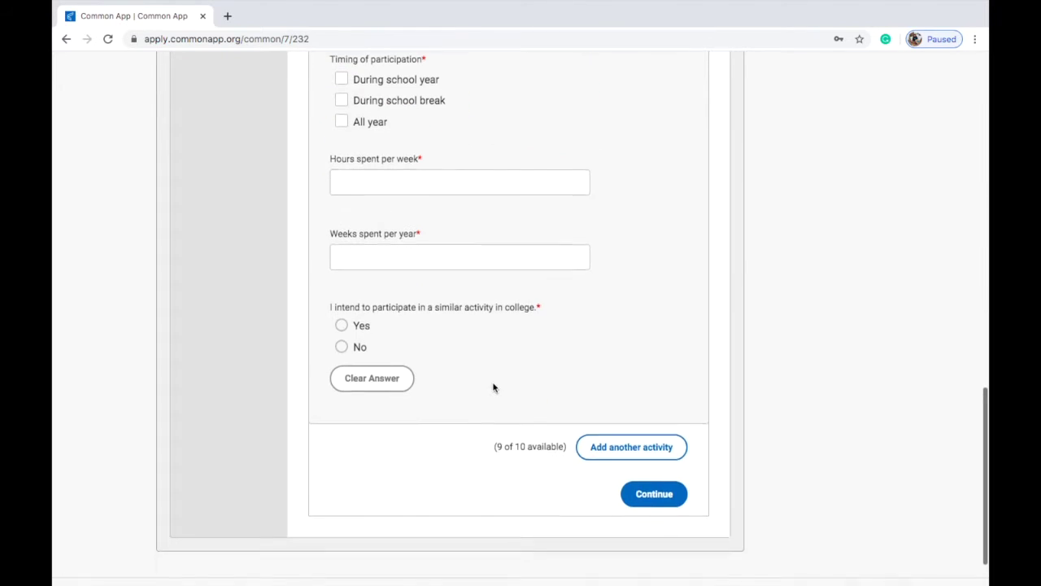
left_click(435, 263)
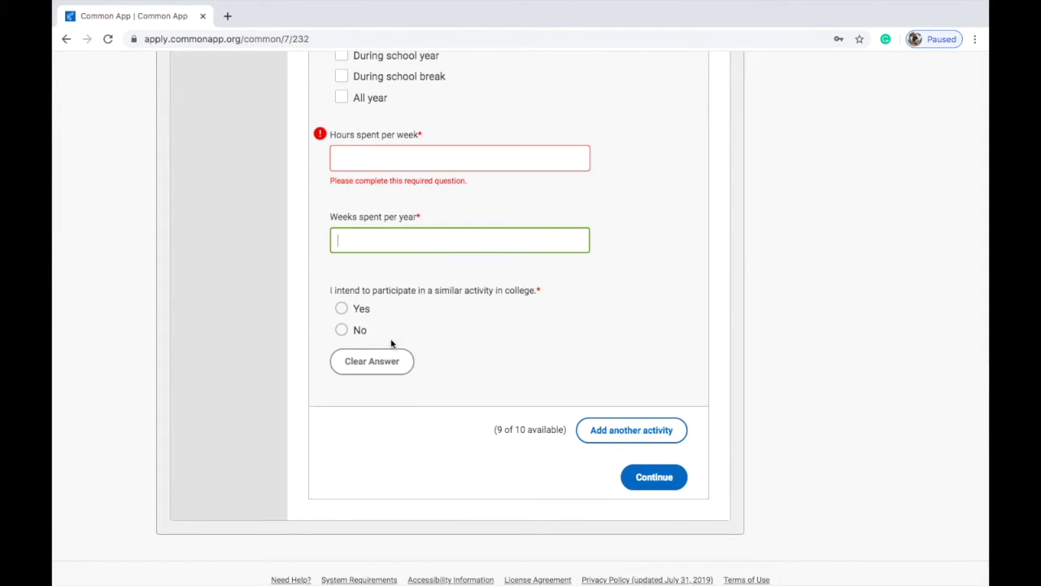
Step: Add a second activity slot and save the Activities section
scroll(627, 440, "down", 1)
left_click(627, 392)
scroll(623, 391, "down", 10)
left_click(651, 433)
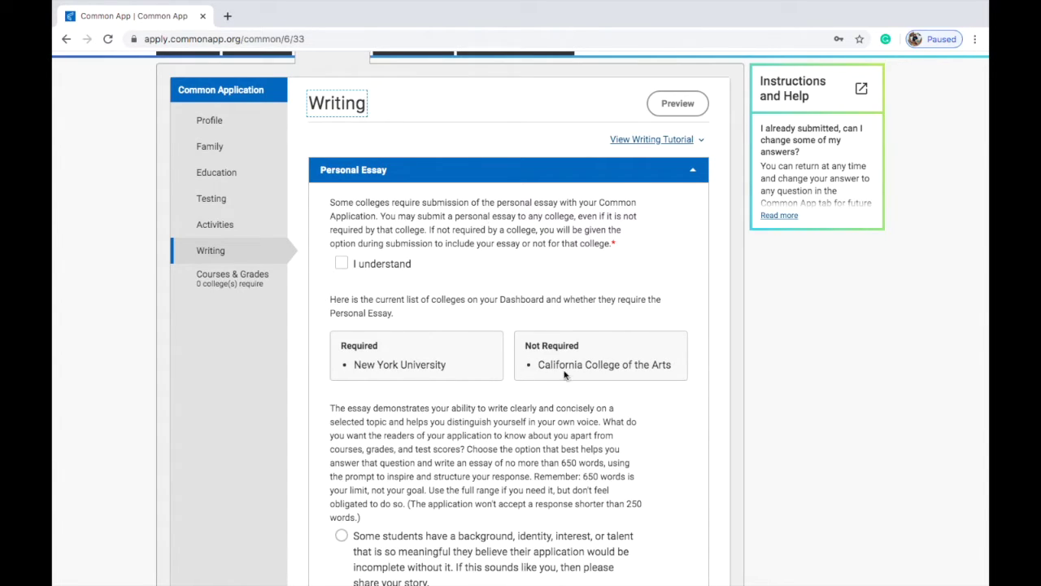
Step: Acknowledge the personal essay notice and review its 250-word minimum
left_click(341, 265)
scroll(407, 325, "down", 3)
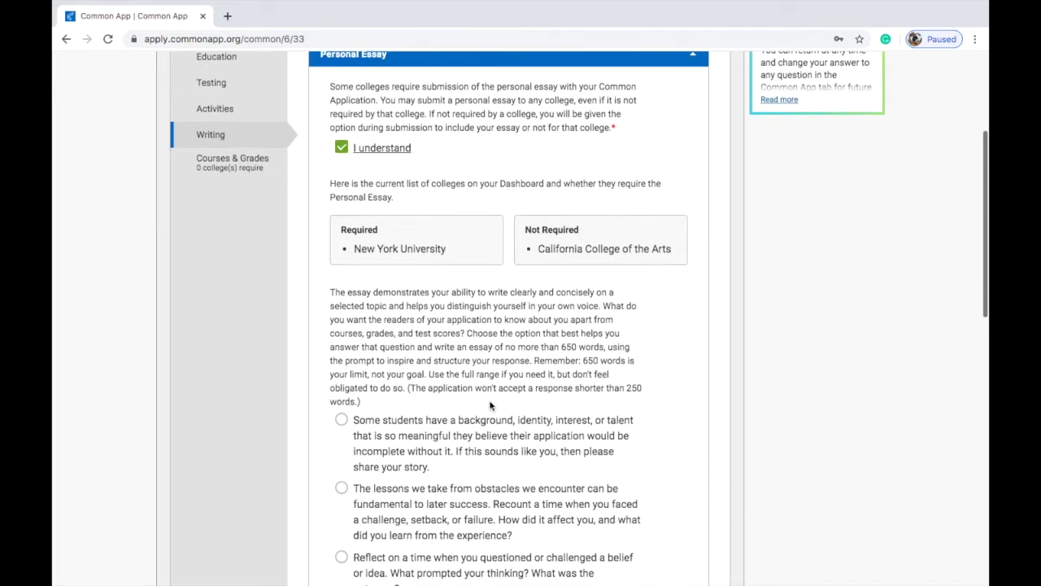
scroll(491, 406, "down", 5)
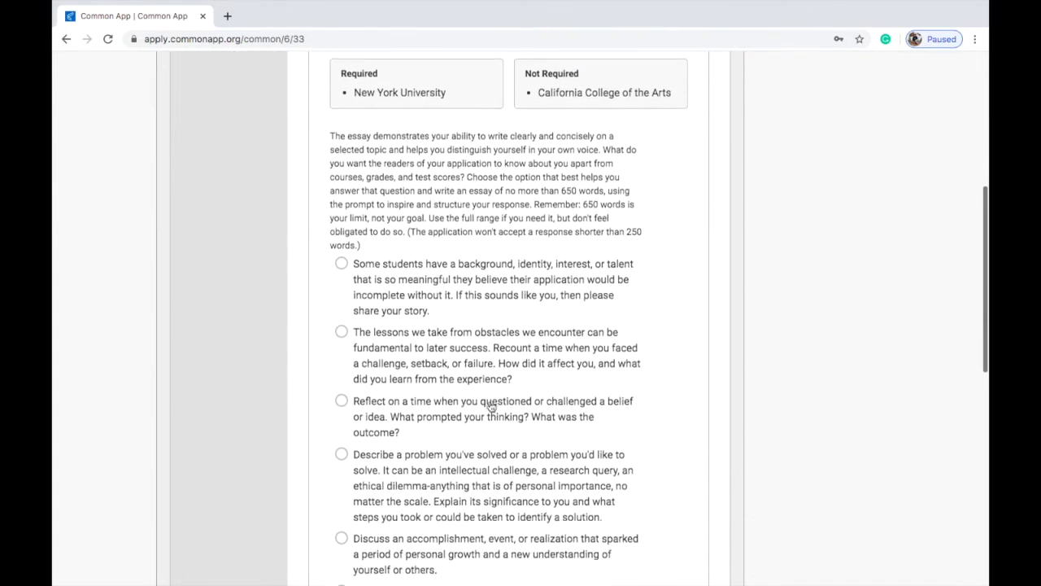
scroll(500, 219, "up", 2)
scroll(501, 219, "up", 5)
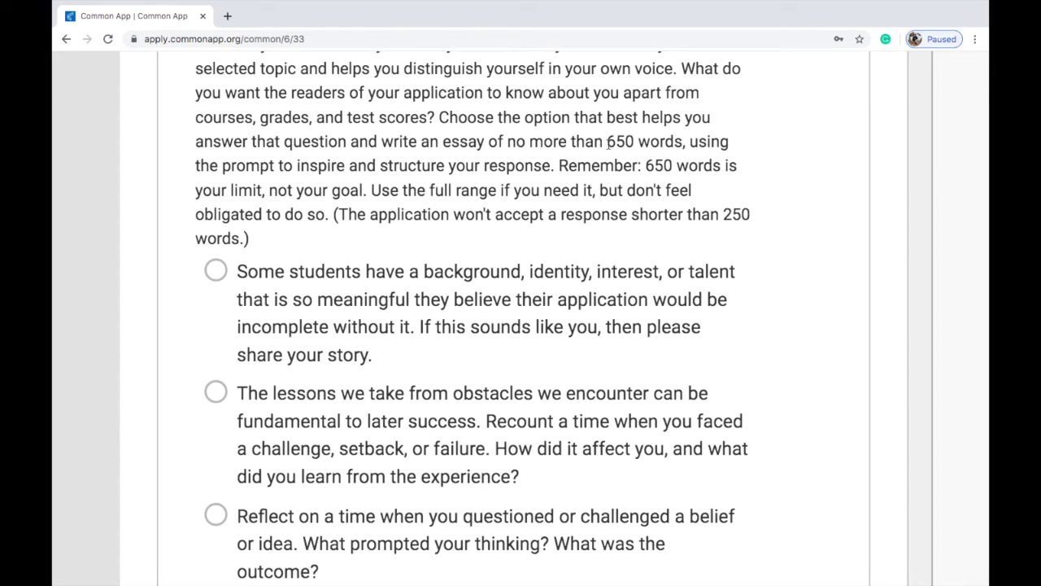
left_click(617, 213)
scroll(617, 214, "down", 1)
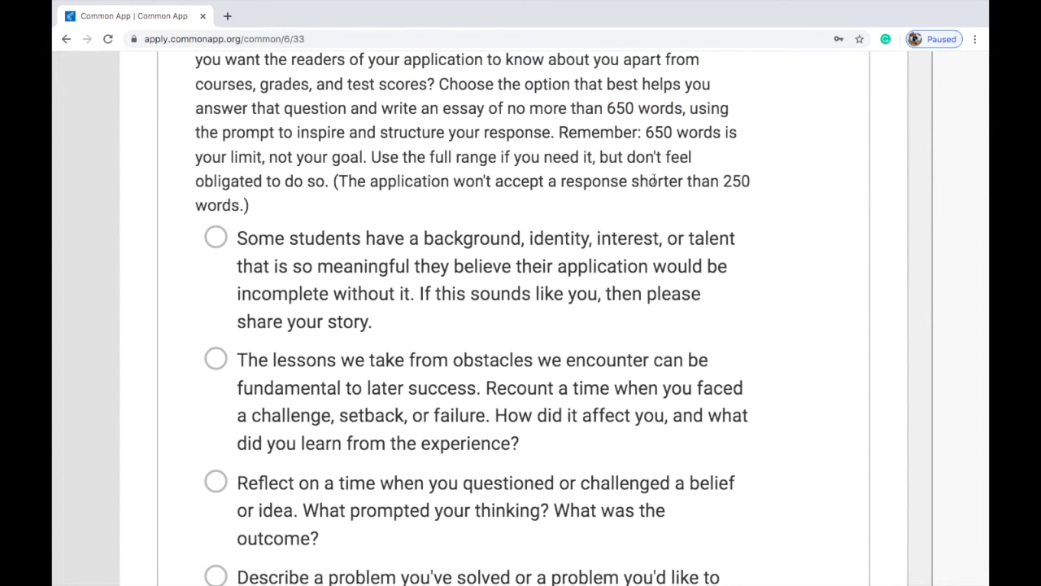
left_click_drag(632, 181, 633, 211)
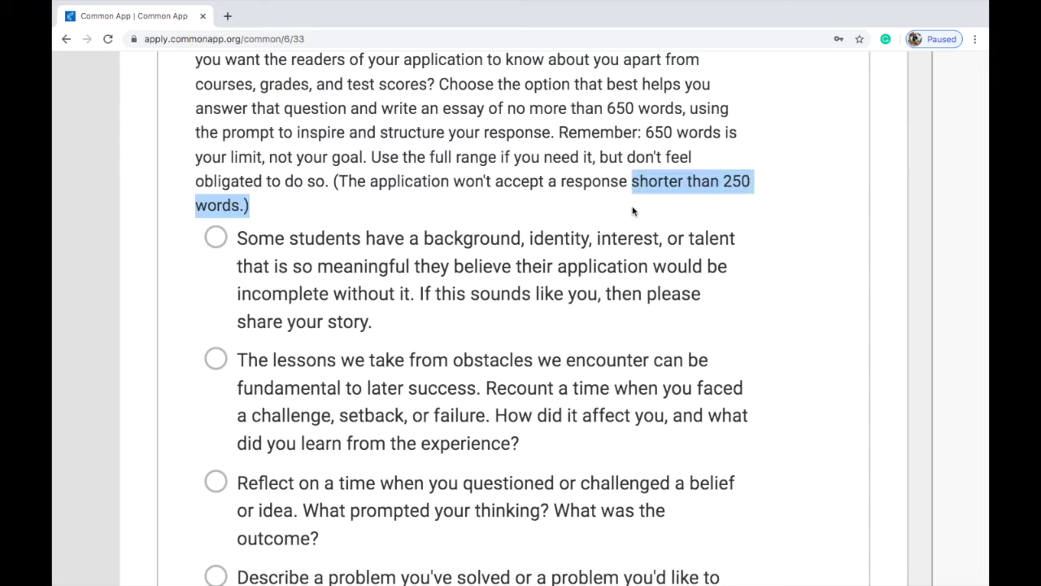
left_click(661, 152)
scroll(660, 152, "down", 3)
key("ctrl+minus")
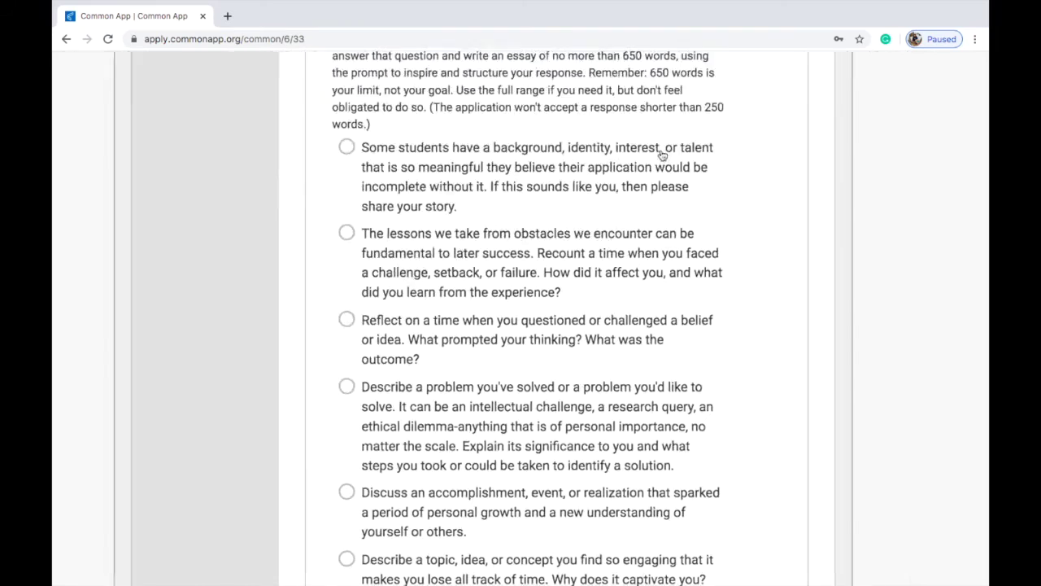
scroll(662, 154, "down", 1)
scroll(660, 153, "down", 1)
scroll(623, 356, "down", 1)
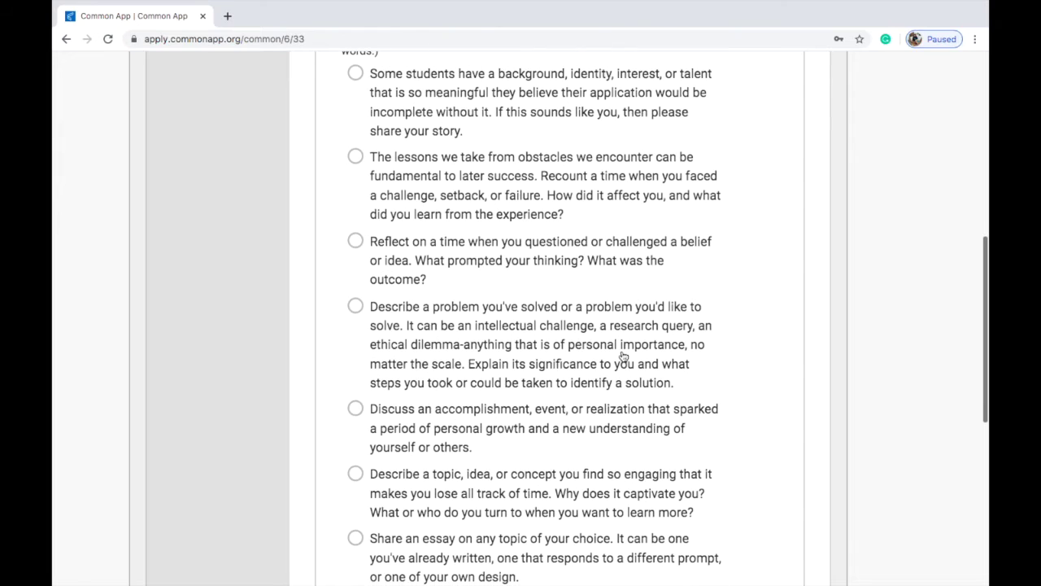
scroll(518, 435, "down", 5)
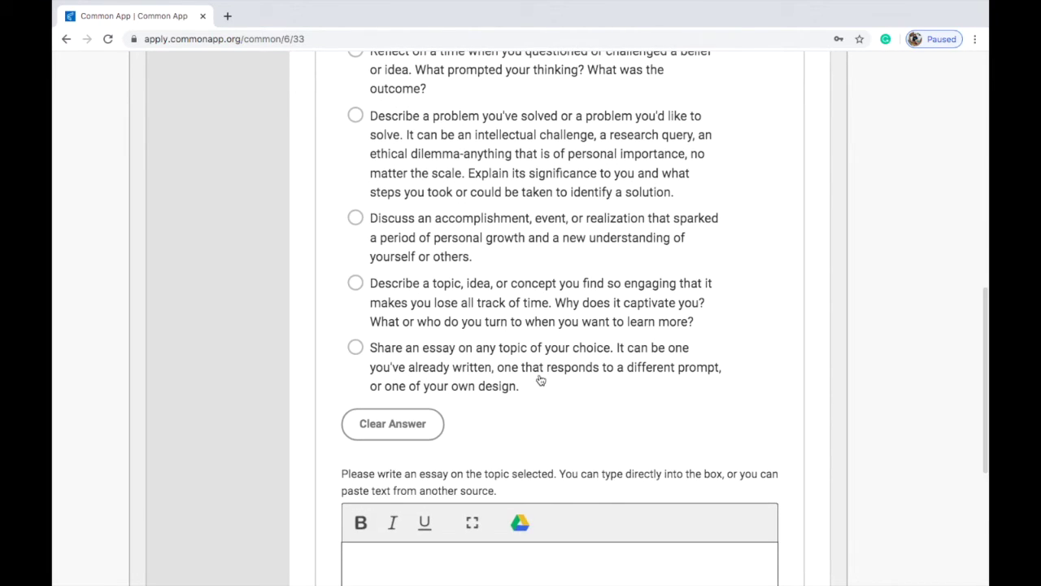
Step: Choose the 'Share an essay on any topic' prompt and save the personal essay
left_click(549, 377)
scroll(567, 444, "down", 6)
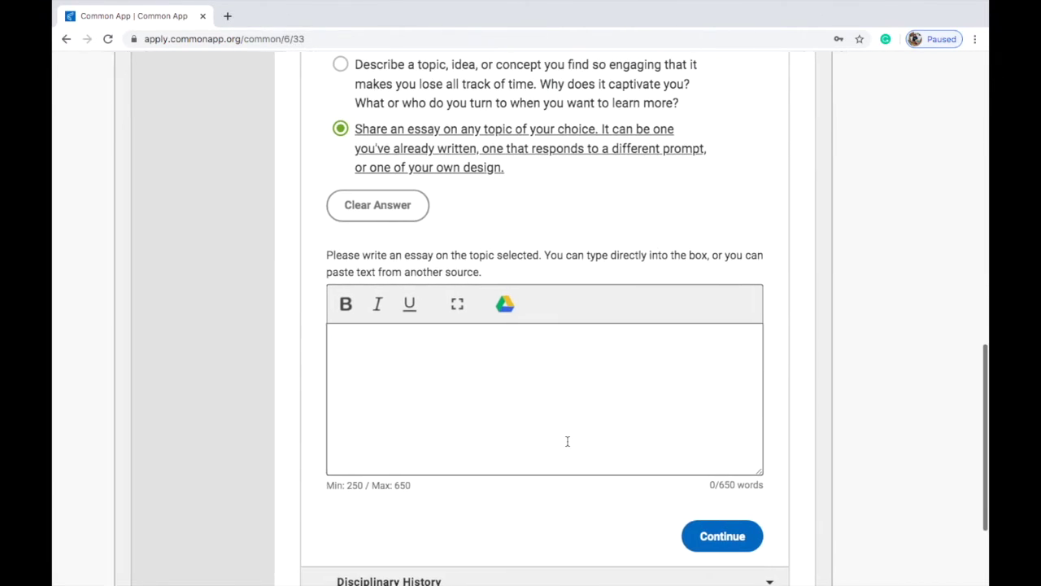
triple_click(699, 484)
left_click(679, 427)
left_click(673, 269)
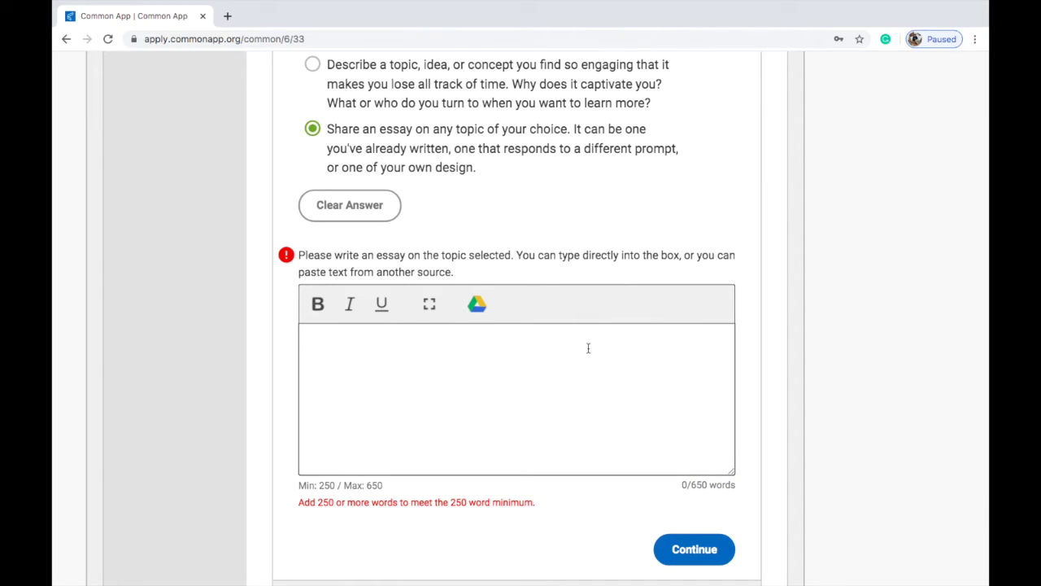
triple_click(510, 266)
left_click(510, 266)
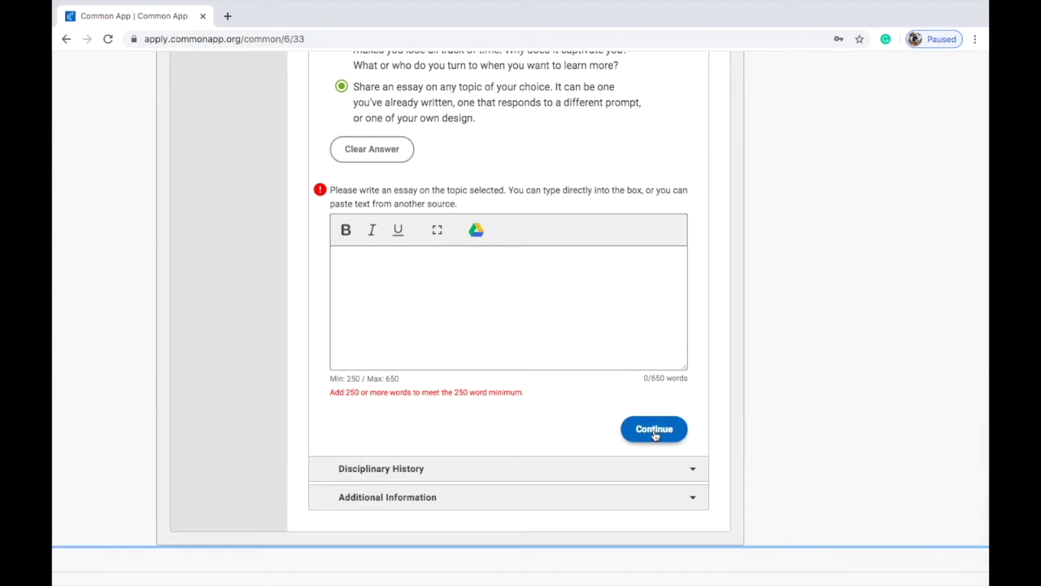
left_click(655, 431)
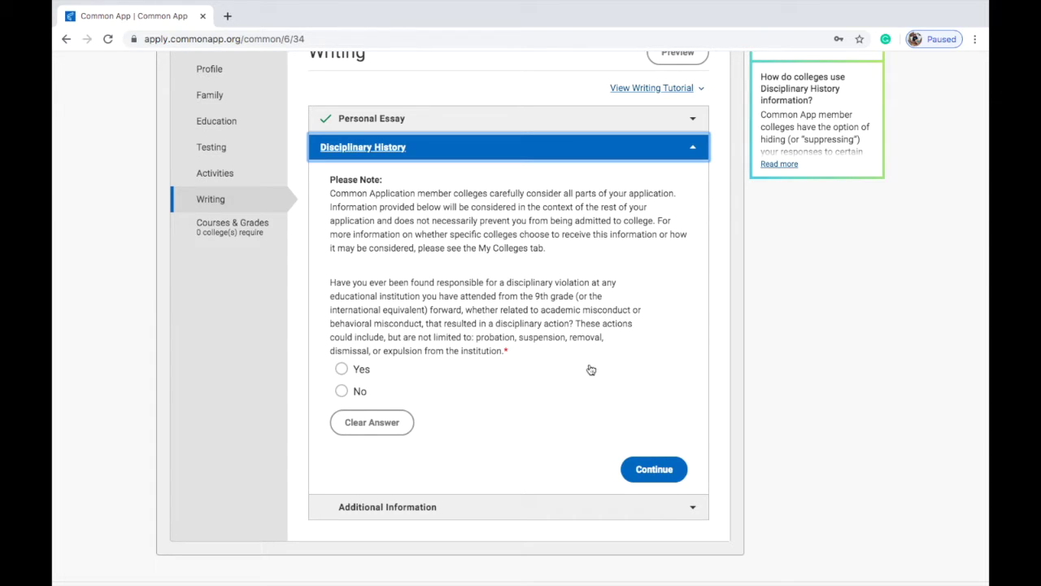
Step: Answer No to Disciplinary History and Yes to Additional Information, saving each page
left_click(355, 395)
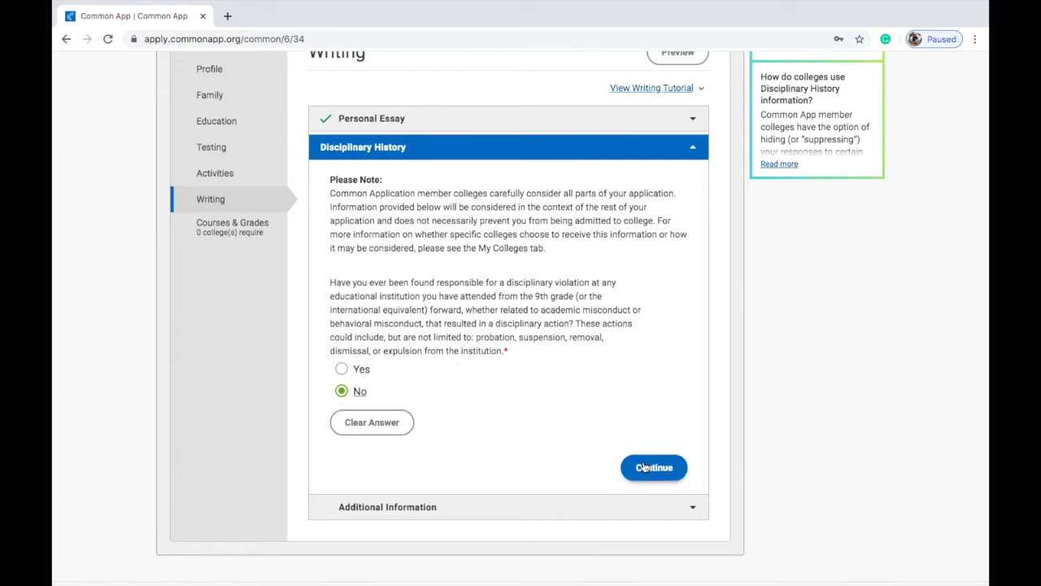
left_click(644, 467)
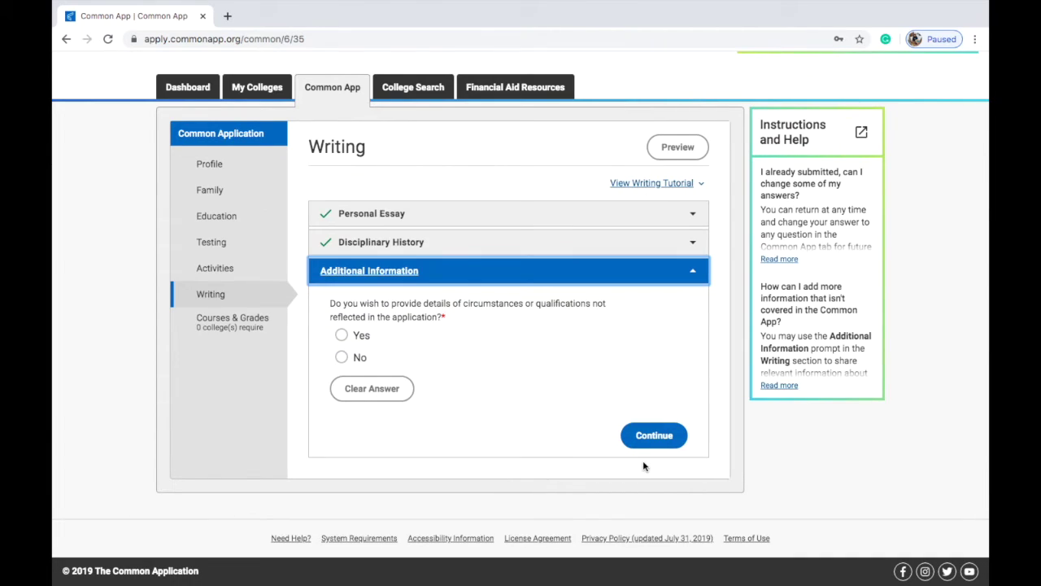
triple_click(496, 302)
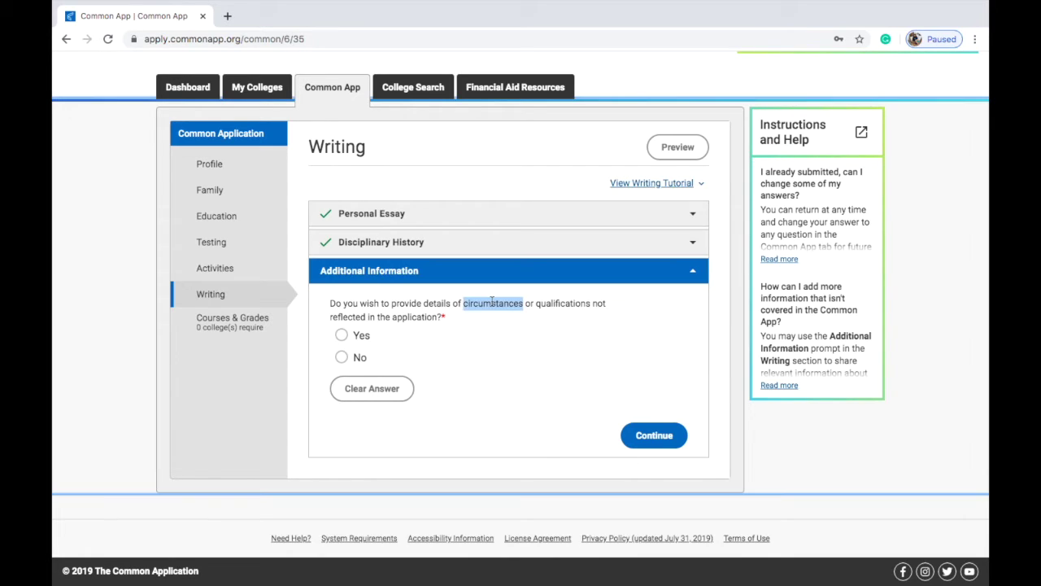
left_click(542, 351)
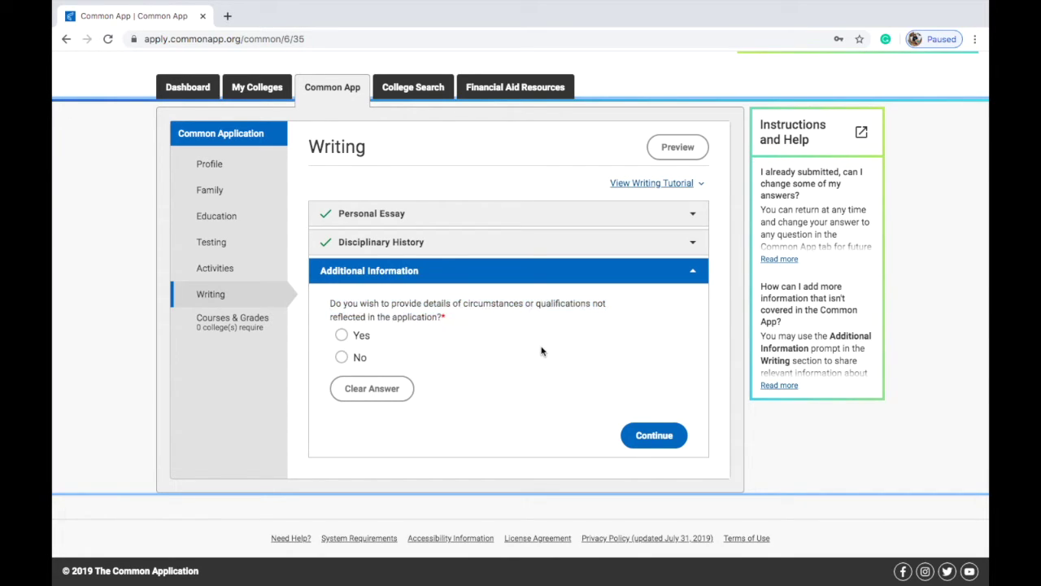
left_click(360, 359)
left_click(345, 335)
scroll(437, 409, "down", 2)
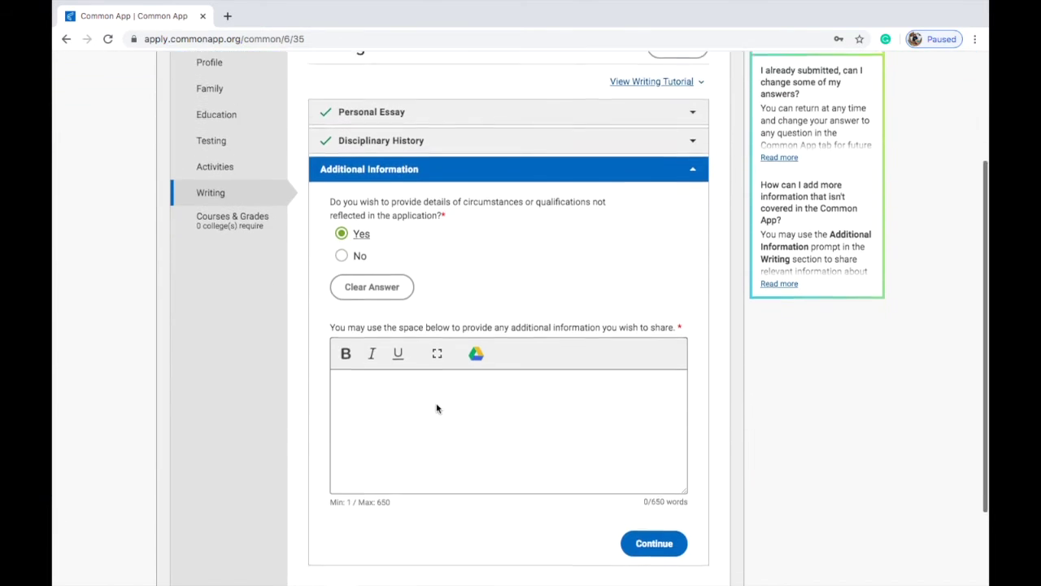
left_click(678, 530)
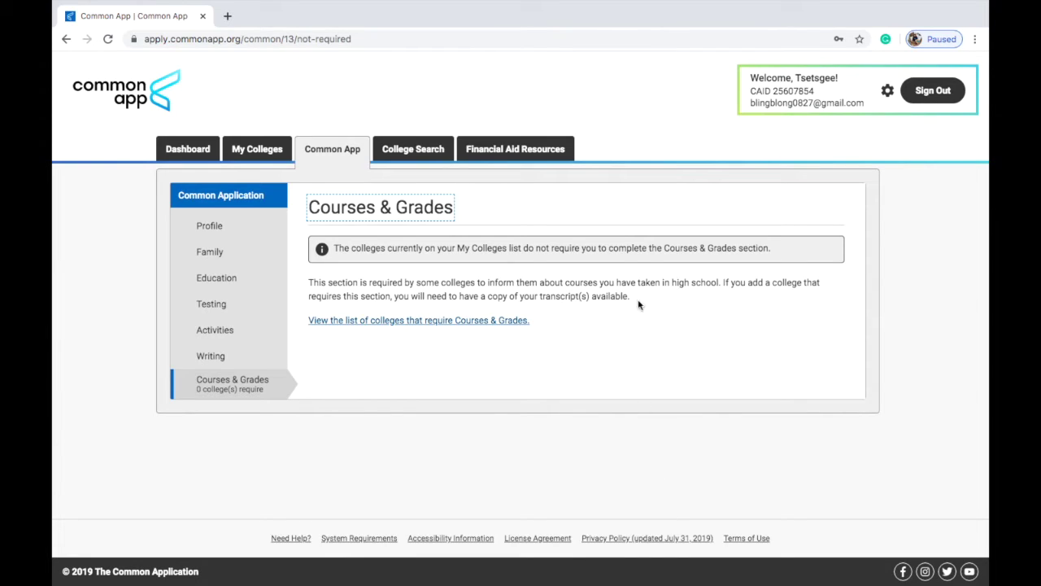
left_click(504, 321)
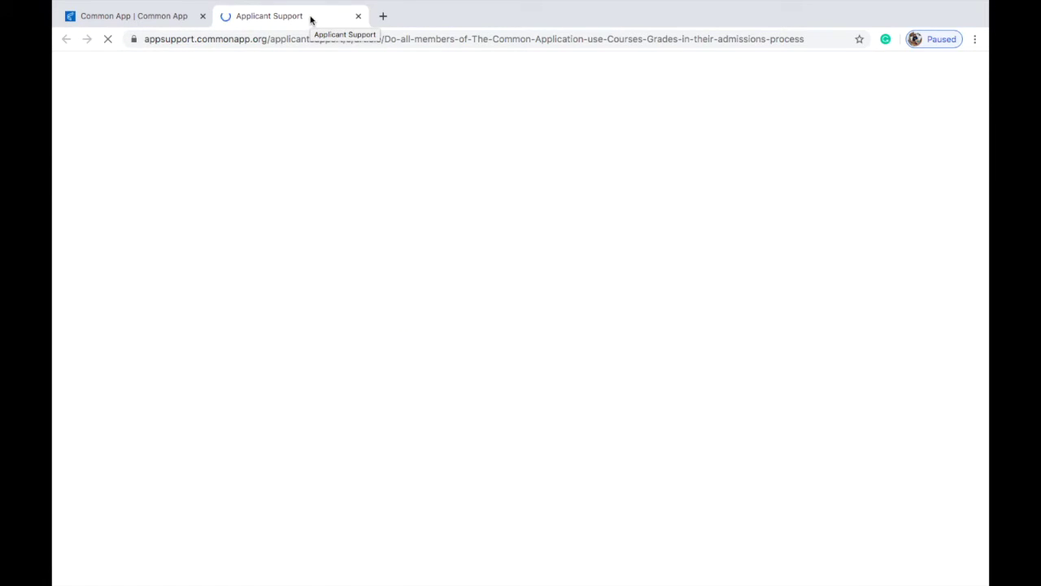
left_click(359, 16)
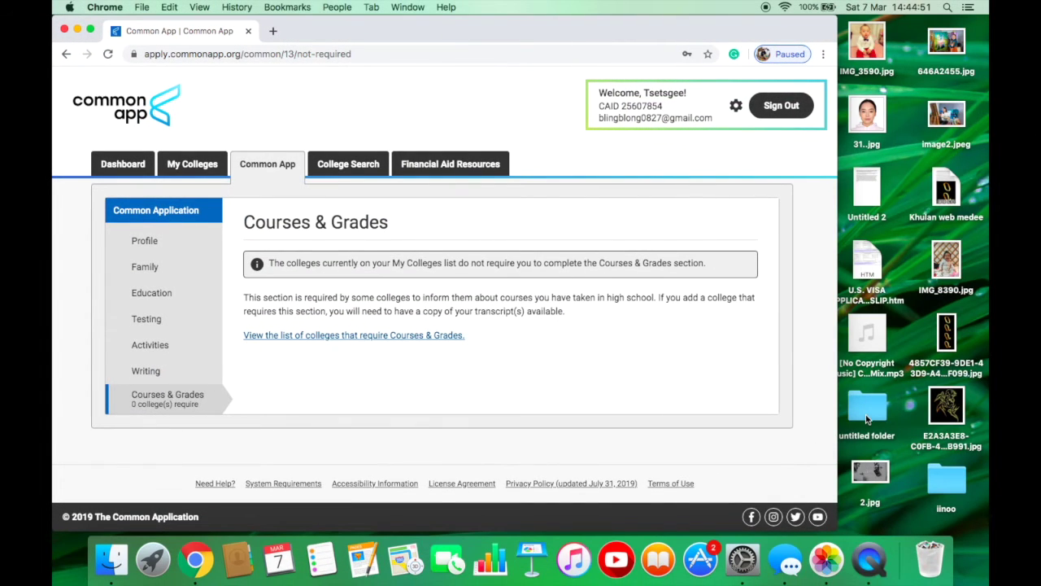
left_click(874, 560)
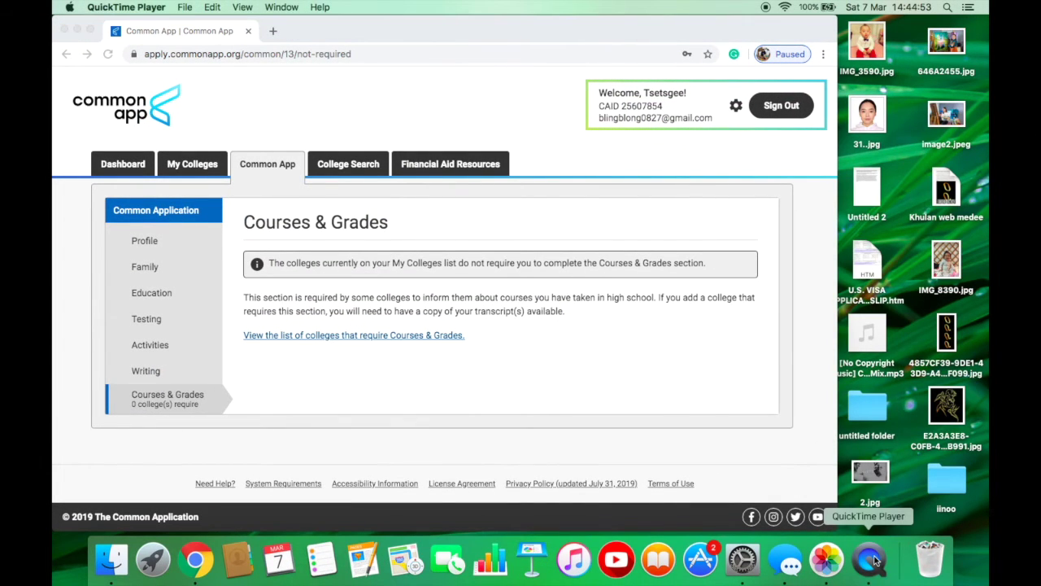
right_click(875, 559)
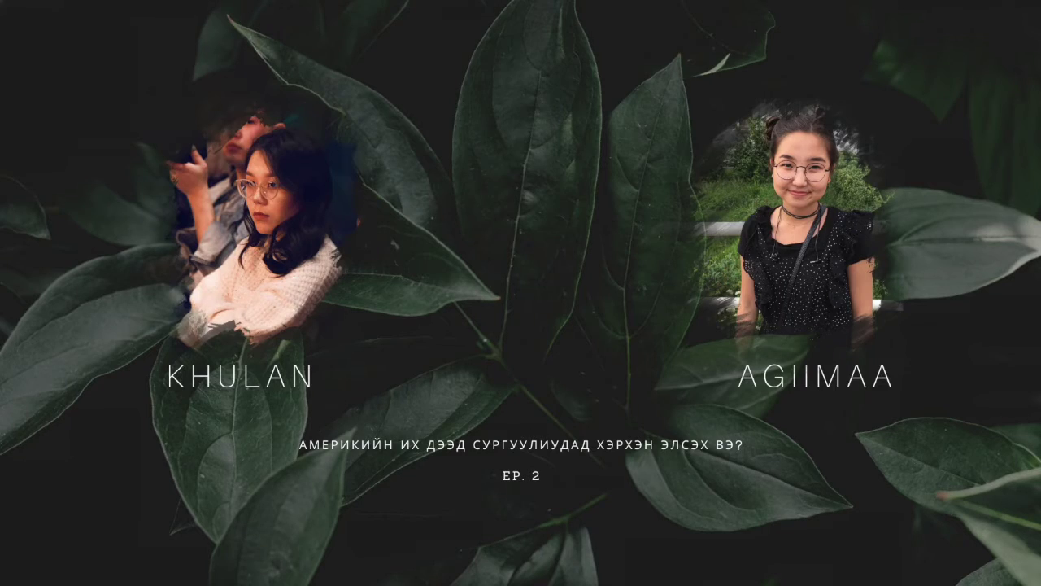